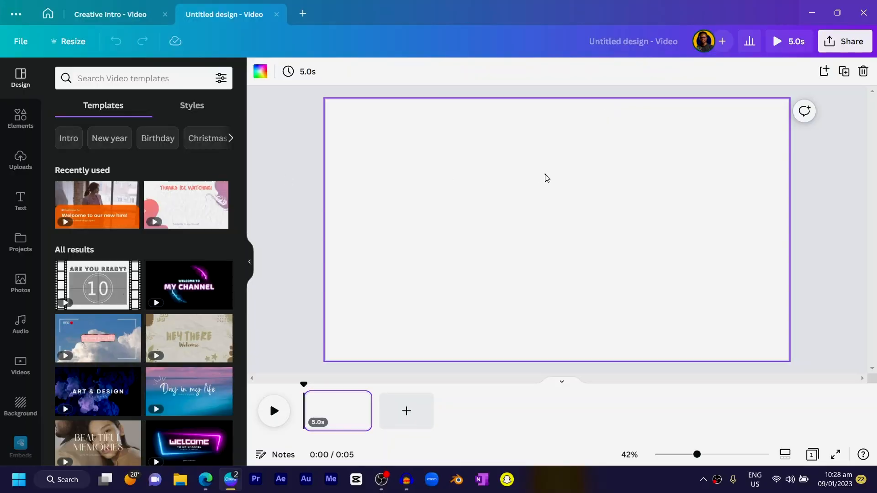
Add a square shape to the blank page and stretch it until it covers the whole canvas.
key(r)
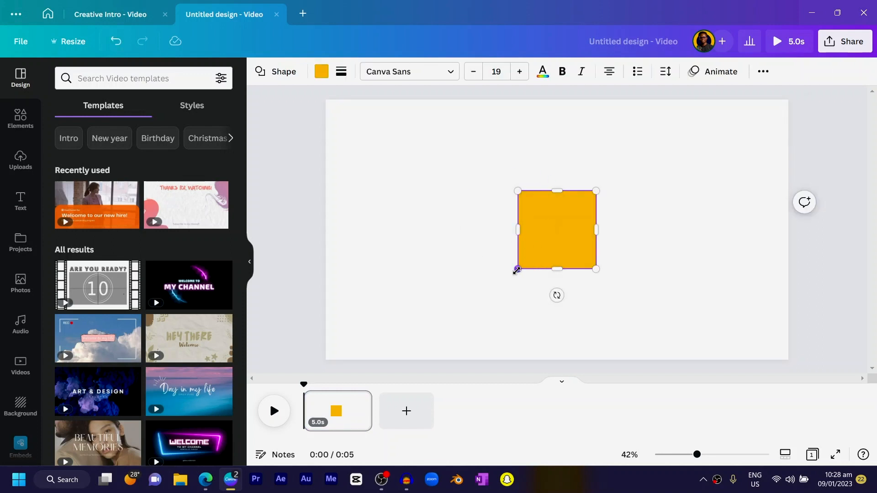
drag(516, 271, 326, 366)
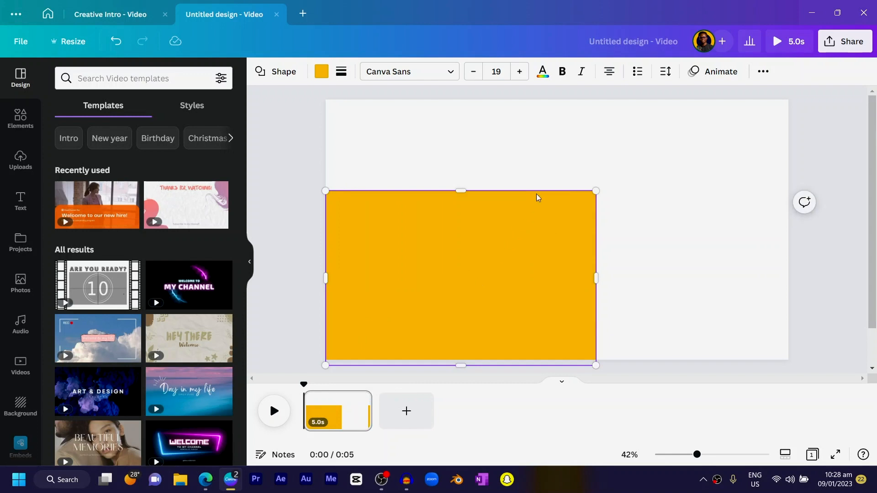
drag(597, 190, 804, 96)
drag(698, 192, 684, 191)
Change the full-page rectangle's fill to the off-white document color.
click(538, 78)
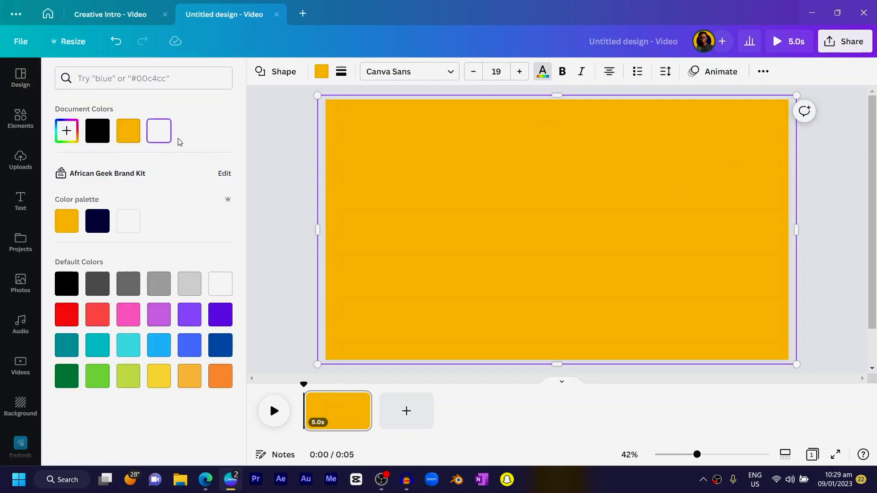
key(Escape)
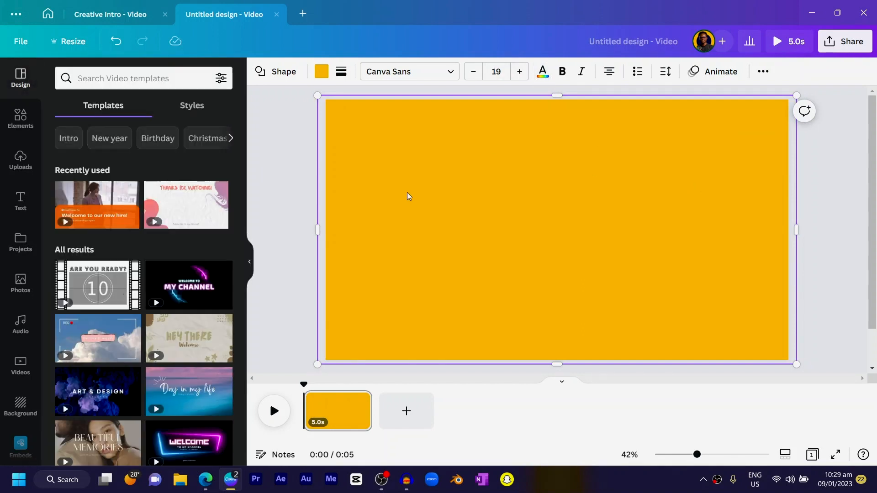
click(321, 71)
click(160, 132)
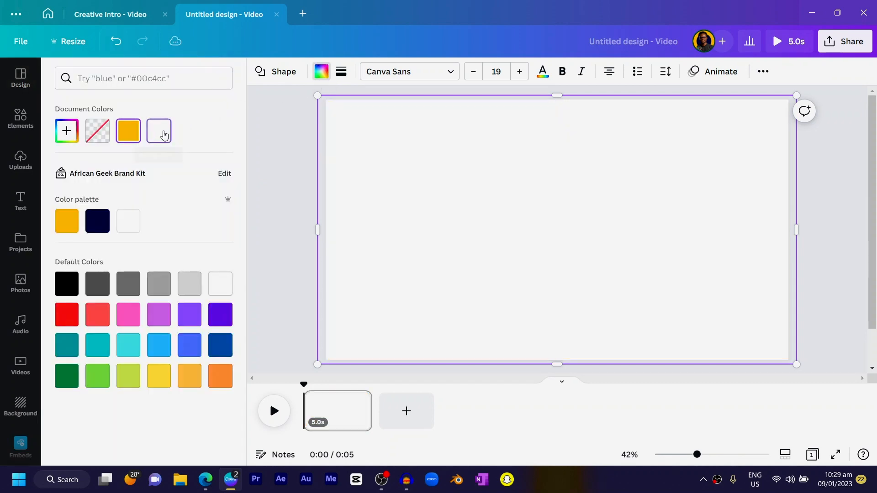
click(292, 141)
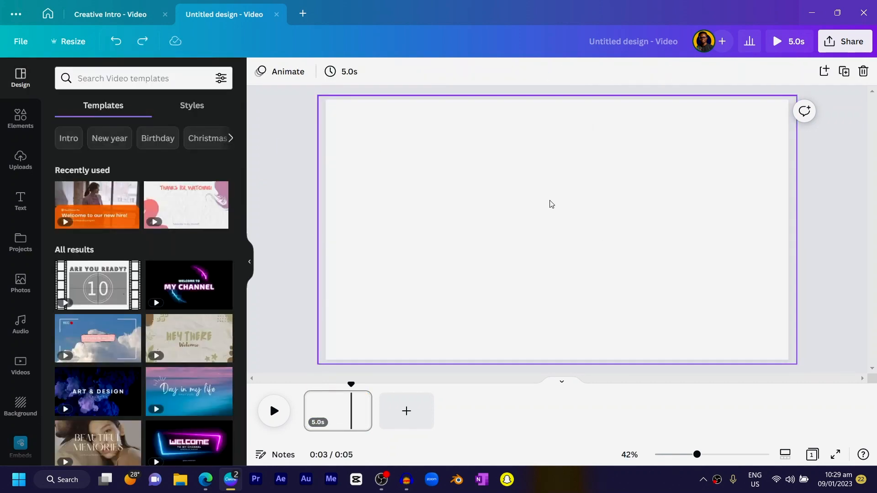
Show the off-white rectangle's timing and shorten it to about the first half of the 5-second page.
right_click(550, 204)
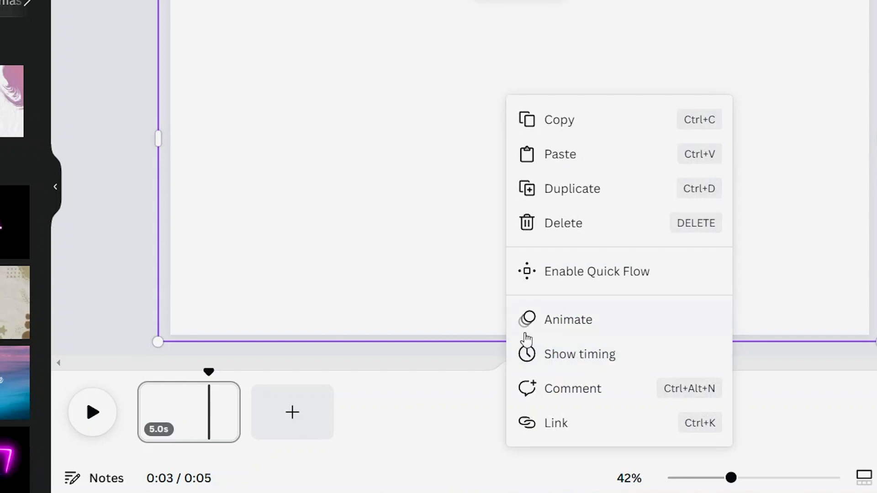
click(561, 361)
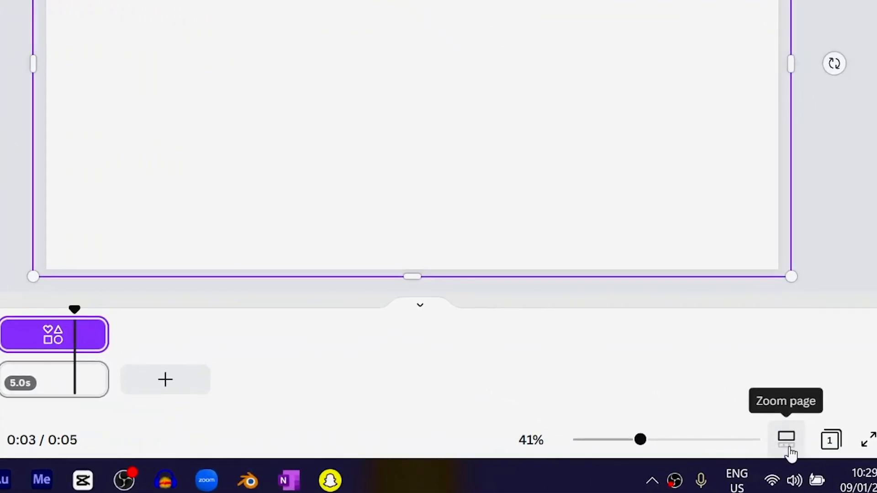
click(786, 458)
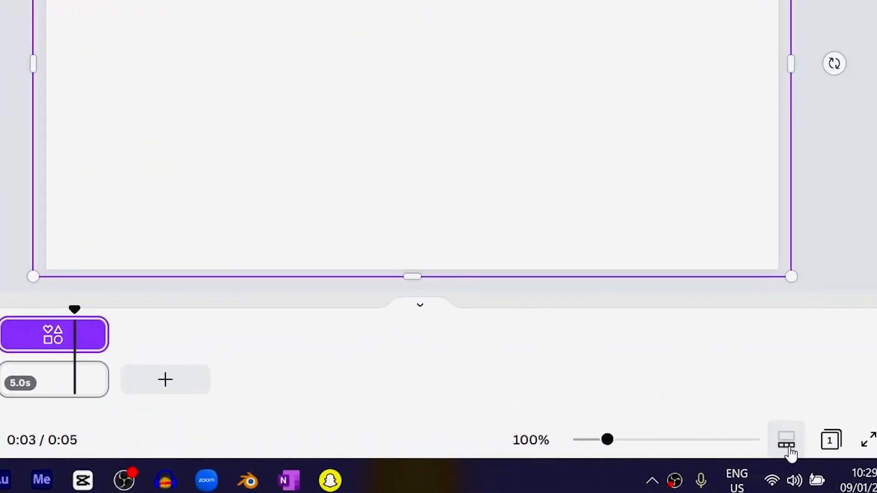
drag(607, 439, 739, 451)
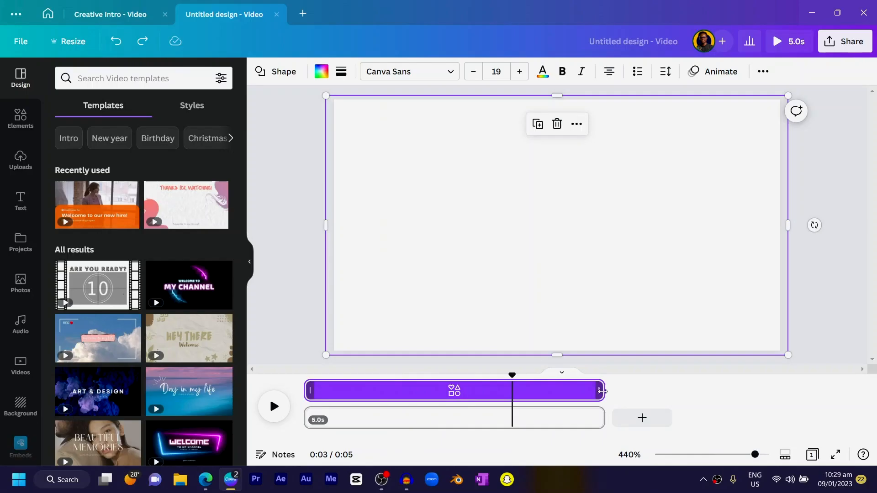
drag(602, 391, 459, 389)
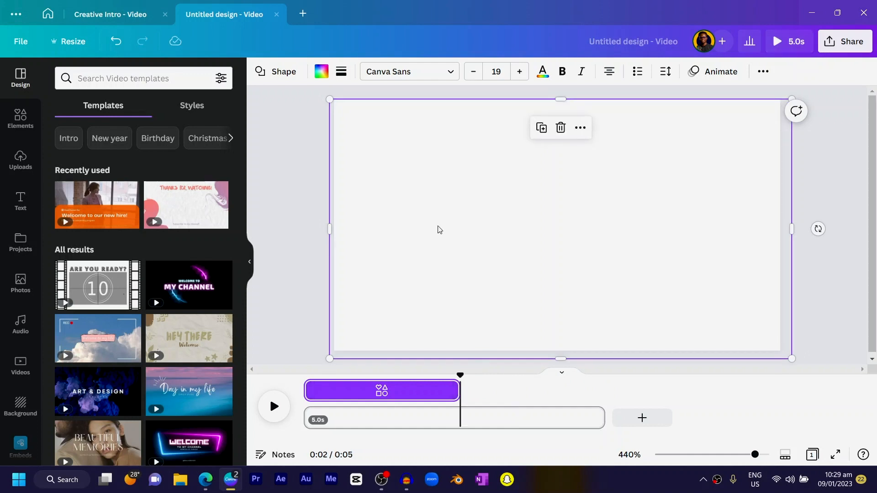
Duplicate the off-white rectangle and fill the copy with black.
click(321, 71)
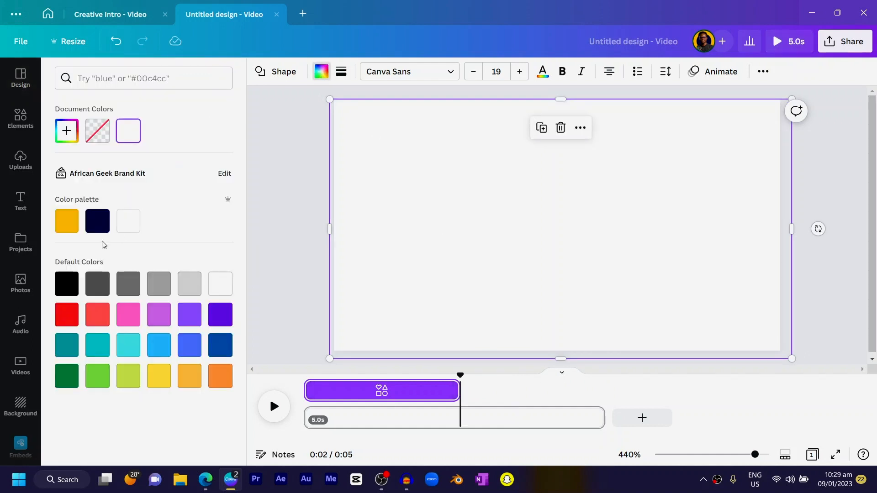
click(67, 285)
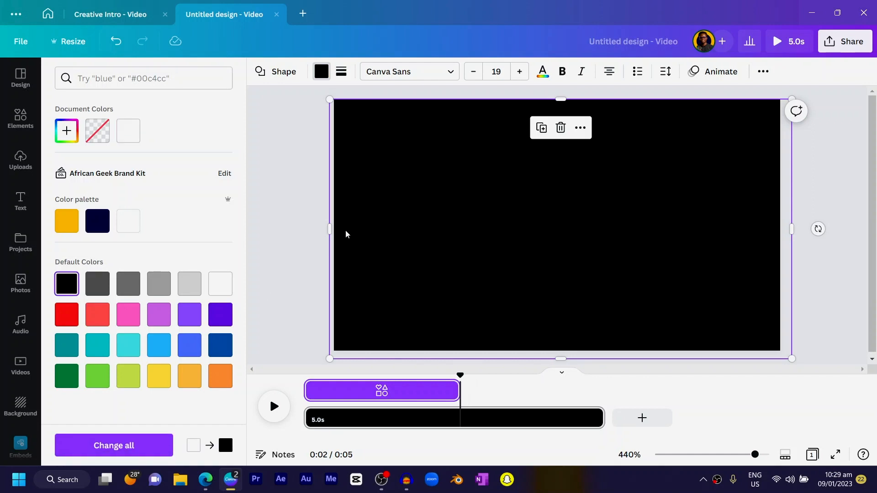
click(382, 237)
right_click(530, 237)
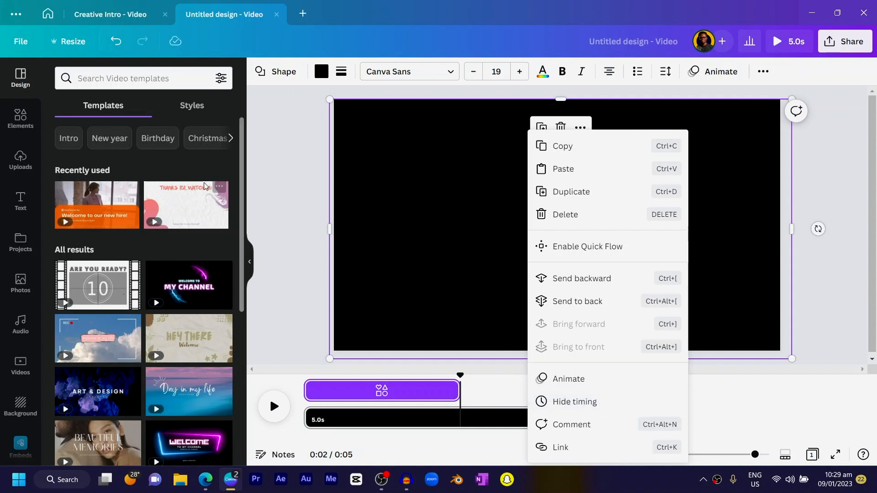
Shift the black rectangle sideways to expose the off-white one, and expand both rectangles' timing tracks together.
drag(436, 186, 492, 180)
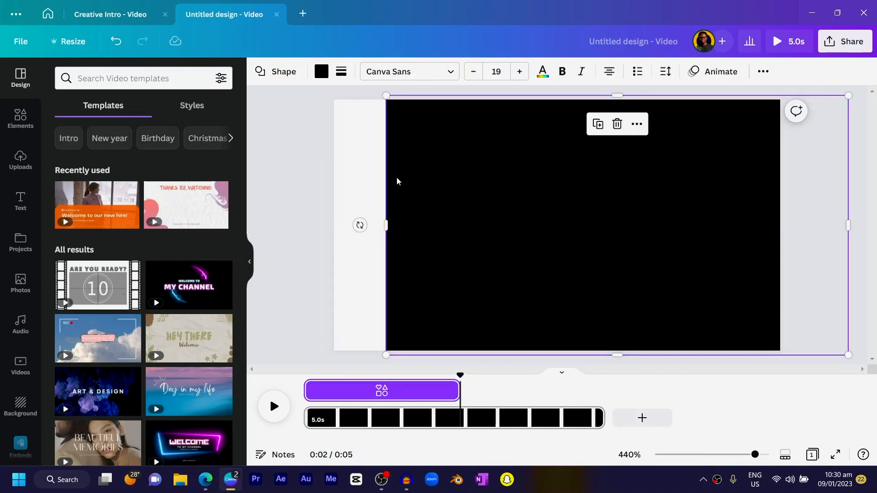
shift+click(354, 165)
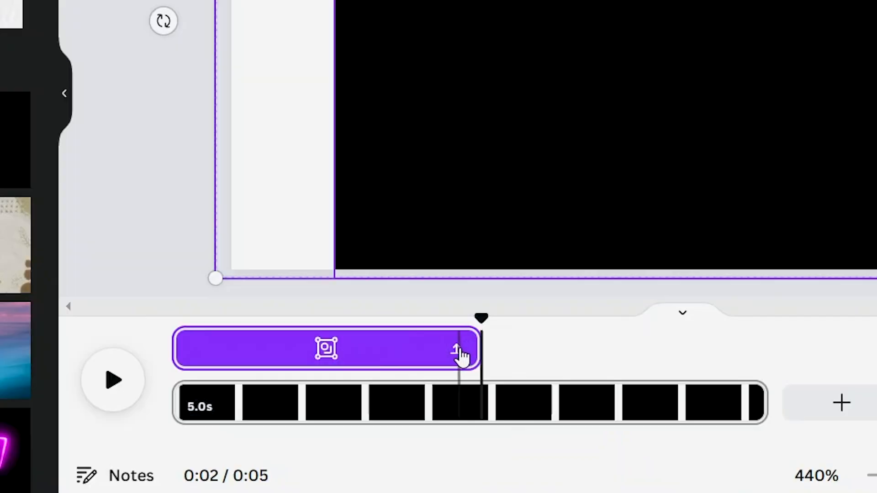
click(457, 350)
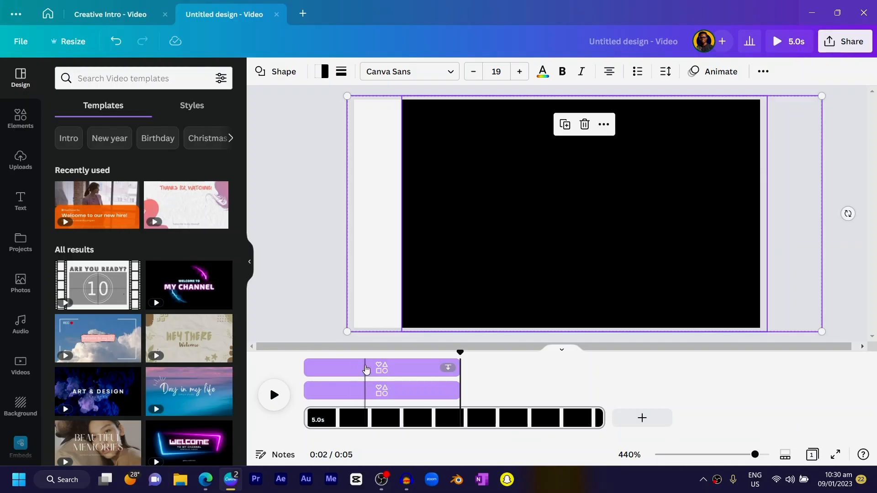
Trim the off-white rectangle's timing to end at 1.9 s and start the black rectangle there with about the same duration.
drag(366, 369, 418, 365)
drag(468, 391, 439, 388)
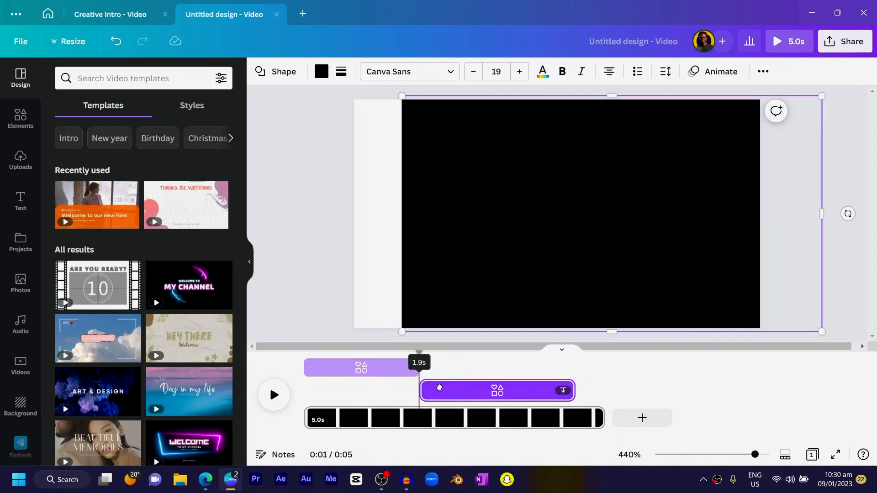
drag(574, 391, 531, 391)
click(334, 265)
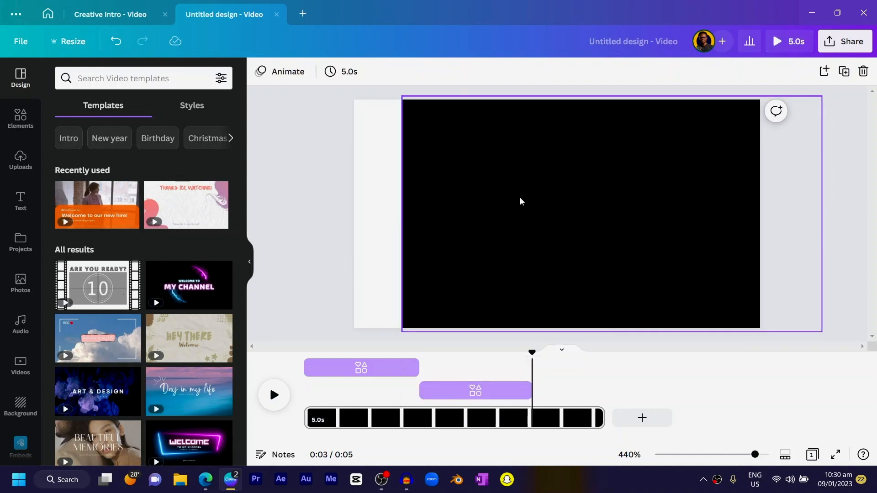
Move the black rectangle back so that it is centered over the whole canvas.
drag(521, 199, 457, 206)
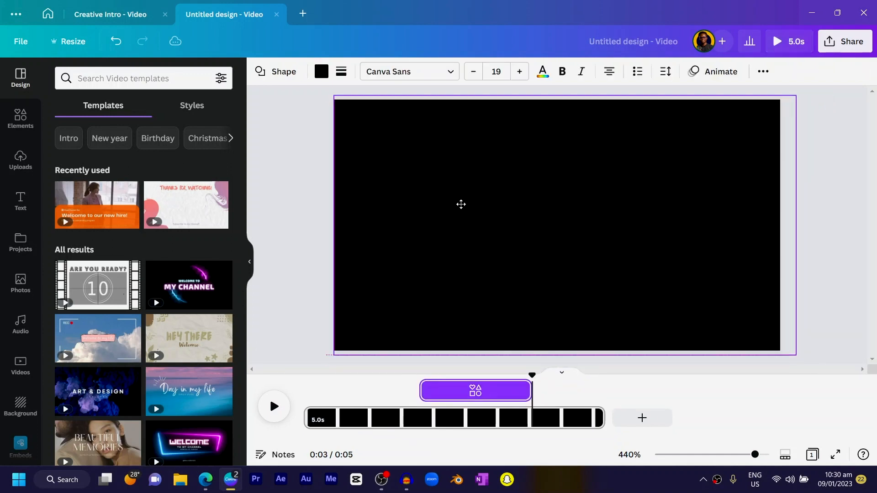
drag(506, 231, 504, 219)
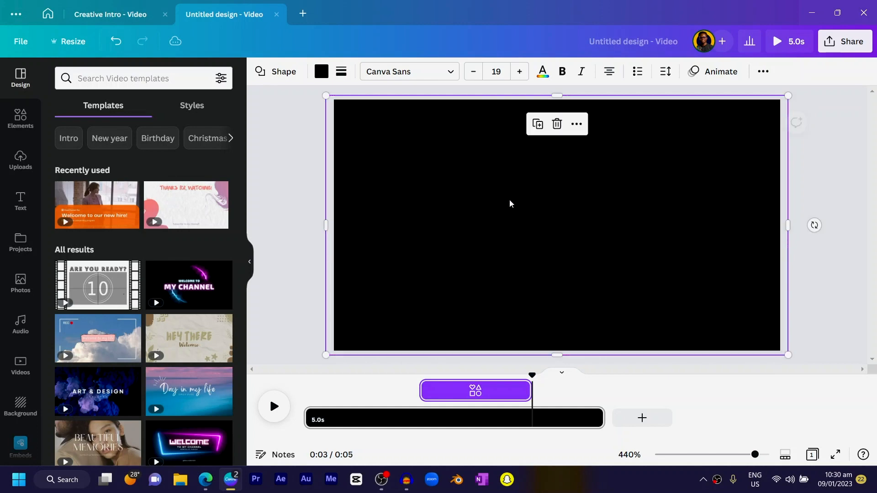
click(275, 171)
Add a text box in the middle of the black rectangle and enlarge it to font size 88.4.
drag(532, 376, 534, 364)
drag(611, 303, 180, 330)
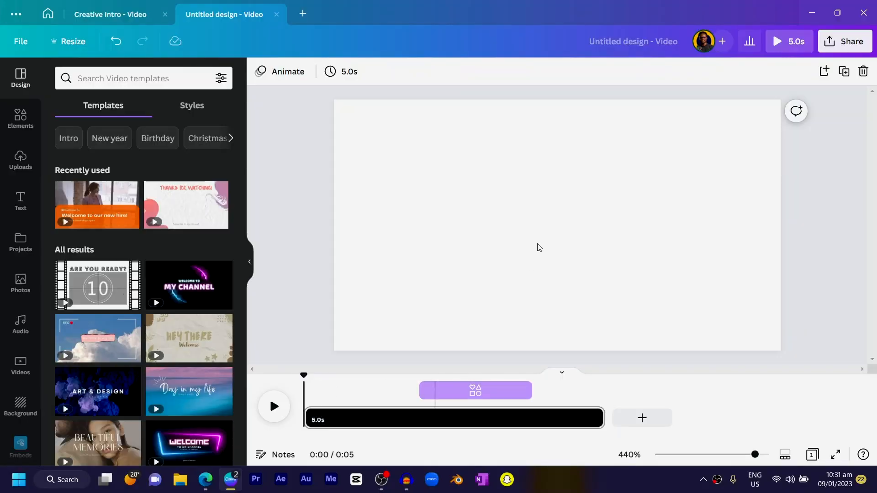
click(464, 196)
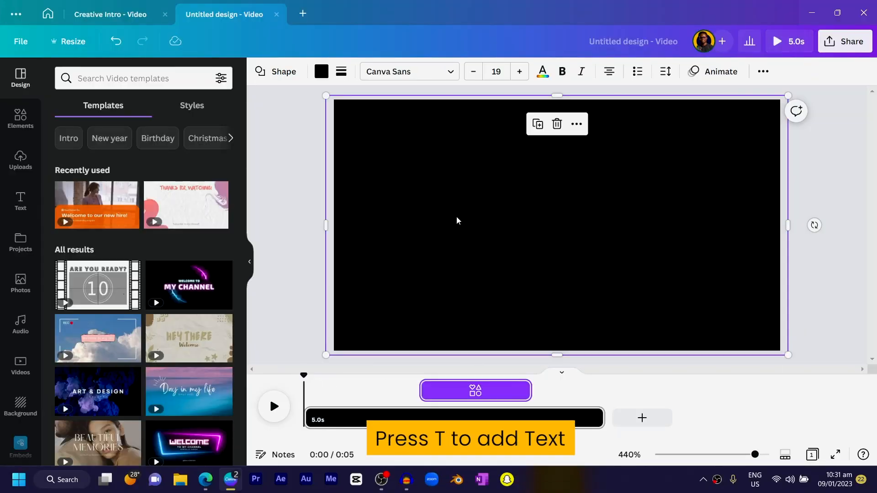
click(301, 183)
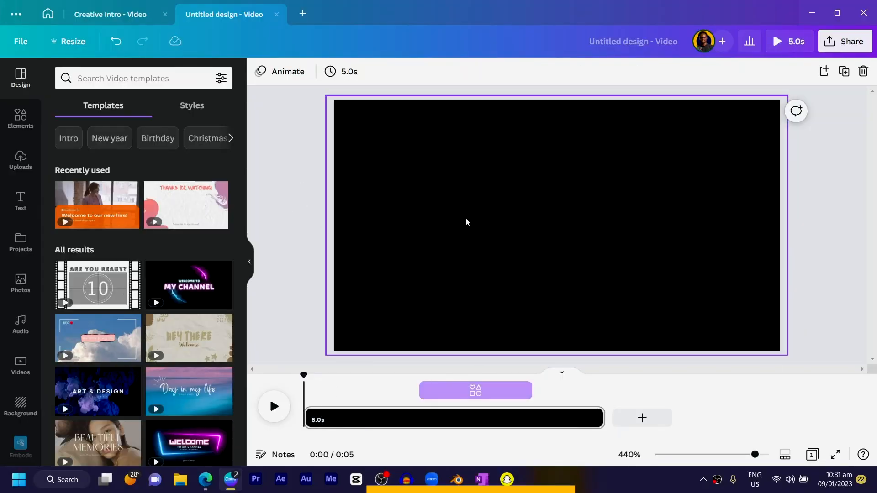
key(t)
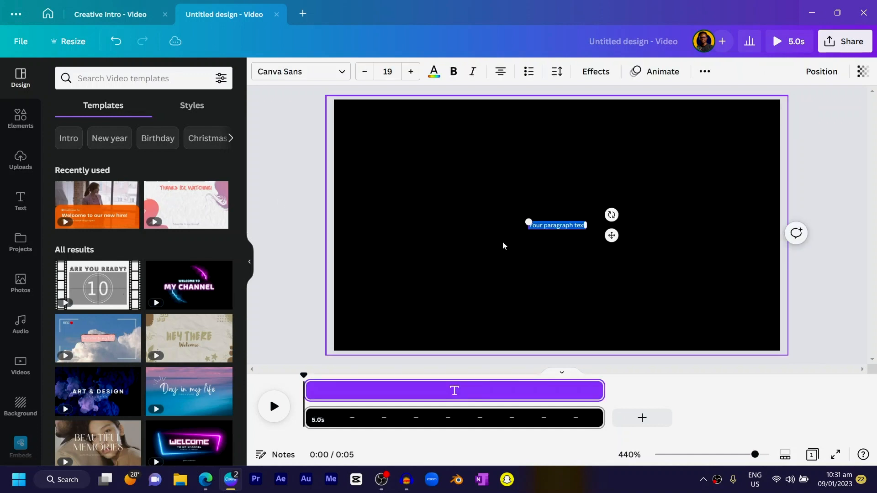
drag(524, 221, 430, 170)
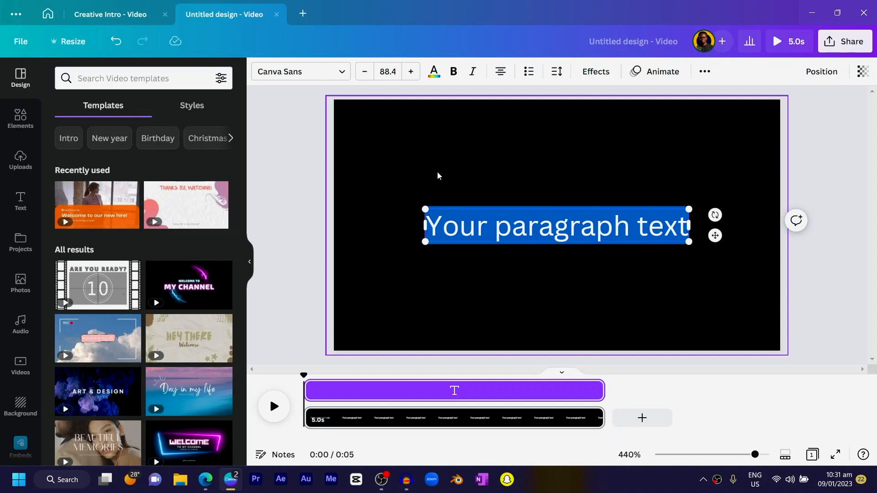
Replace the placeholder text with CREATIVE in capitals and enlarge it to font size 177.
text(C)
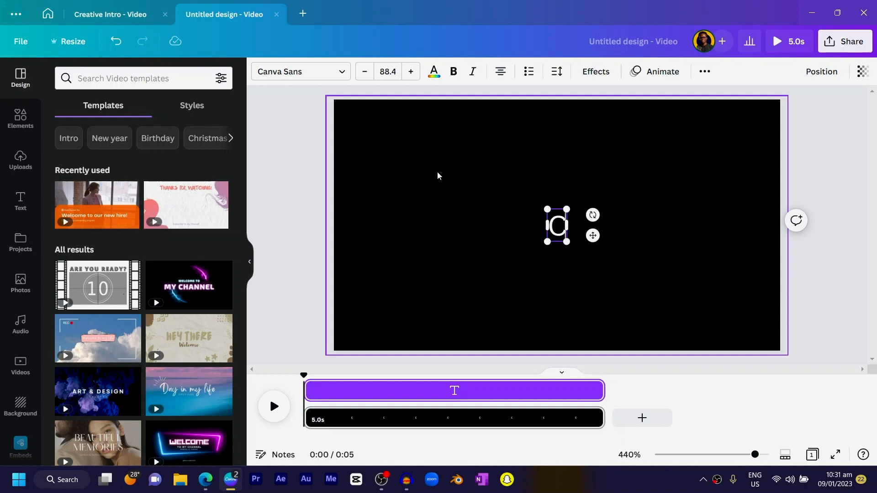
key(Caps_Lock)
text(REATIVE)
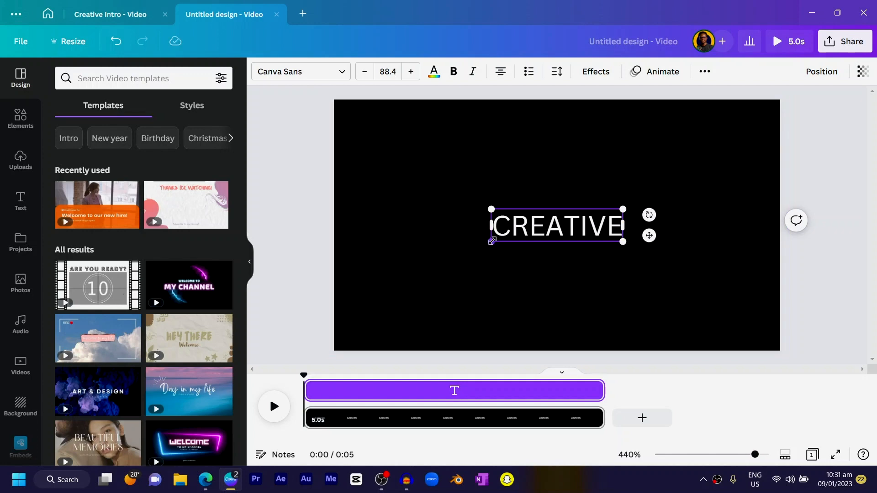
drag(491, 241, 439, 306)
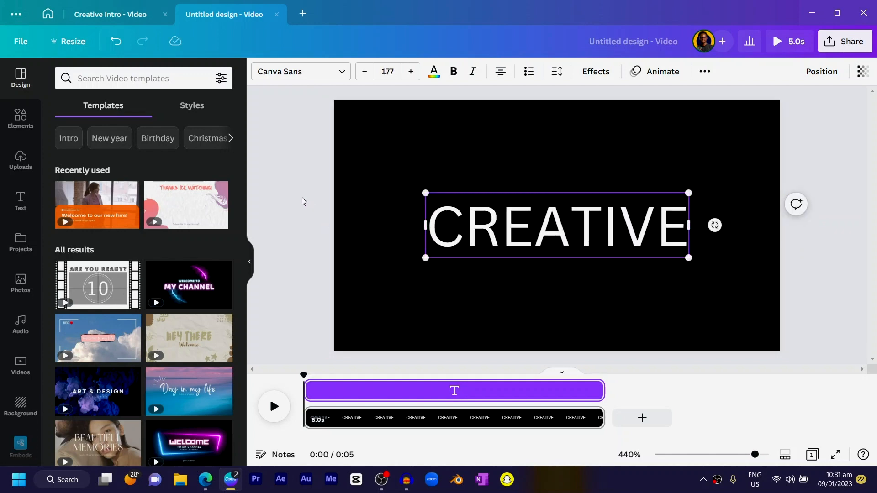
Change the font of the CREATIVE text to Poppins ExtraBold.
key(ctrl+a)
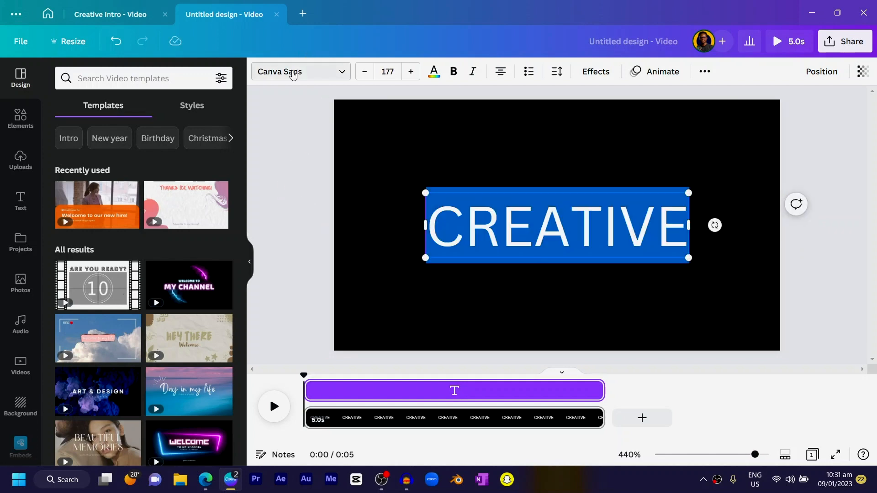
click(292, 75)
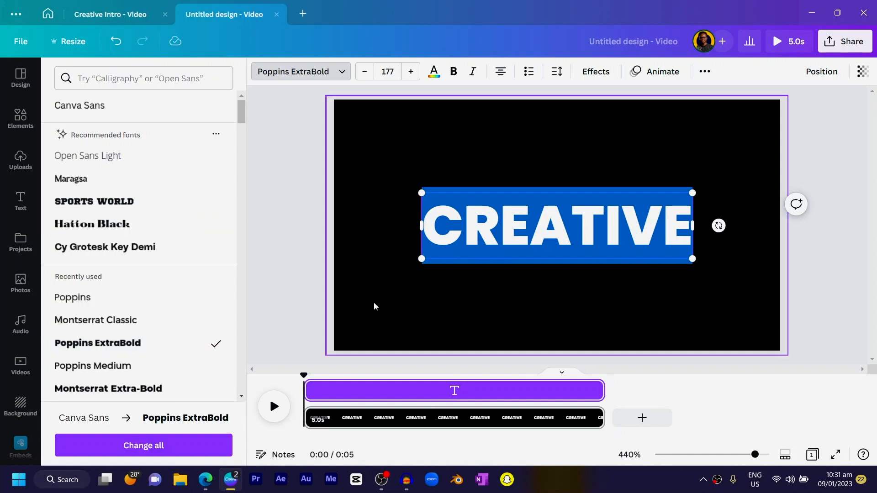
click(285, 282)
click(286, 281)
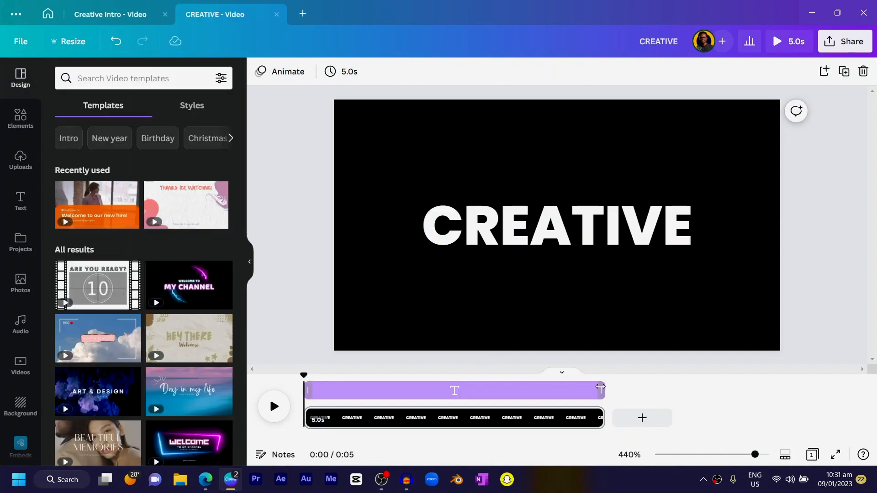
Shorten the CREATIVE text's timing so that it covers only about the first quarter of the five-second page.
drag(602, 390, 331, 395)
click(295, 201)
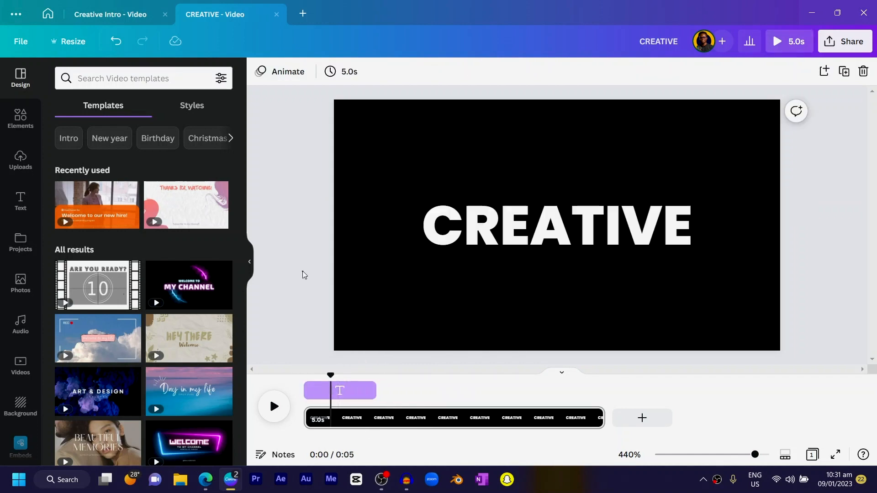
click(405, 291)
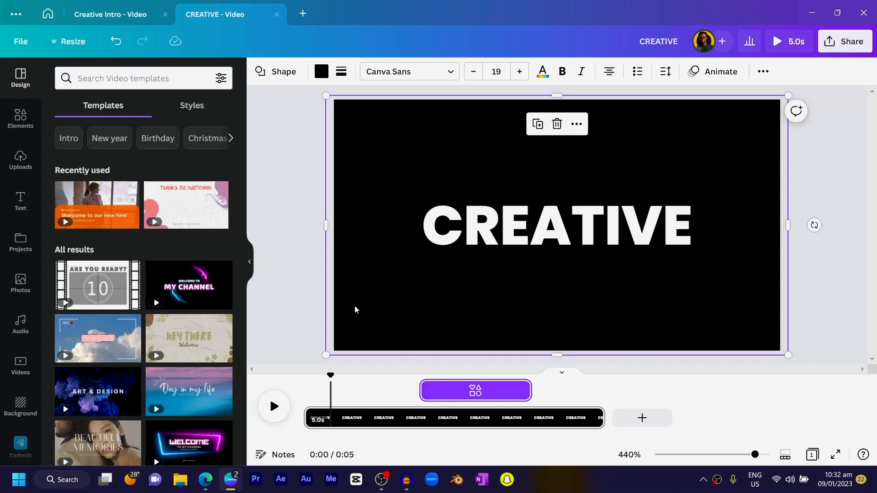
click(479, 224)
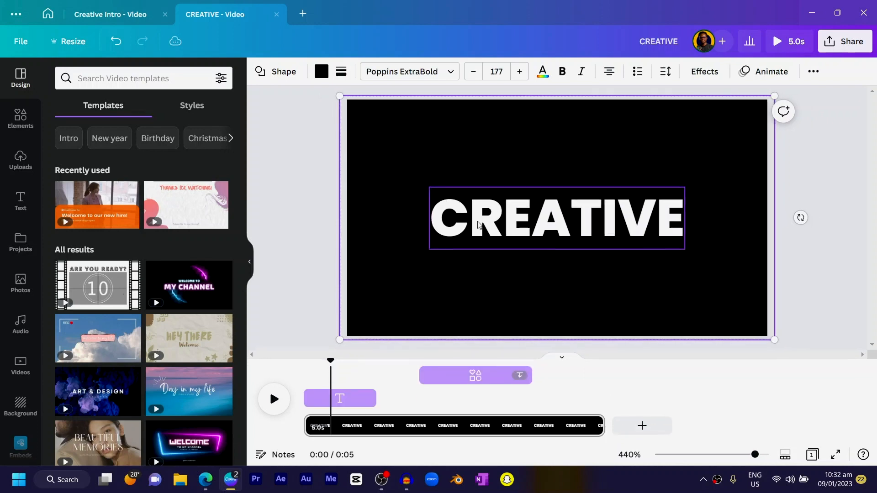
drag(331, 368, 351, 369)
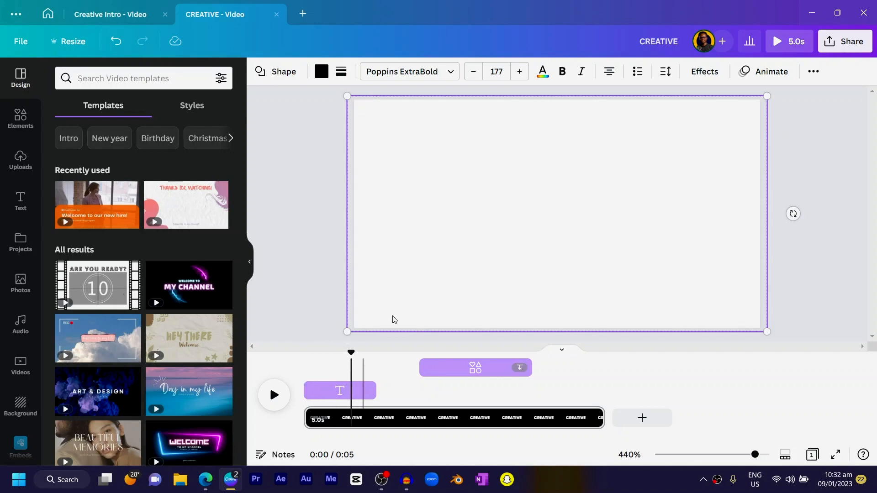
click(337, 312)
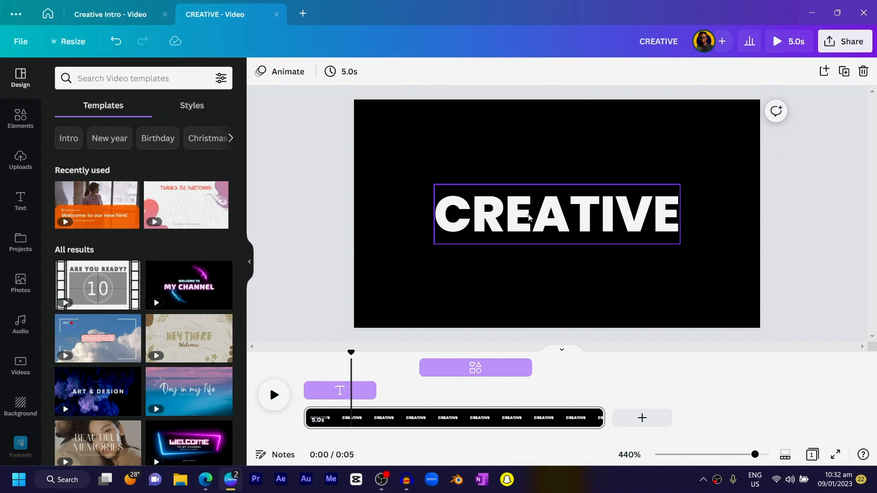
Recolor the CREATIVE text to the deep violet from the default colors.
click(528, 217)
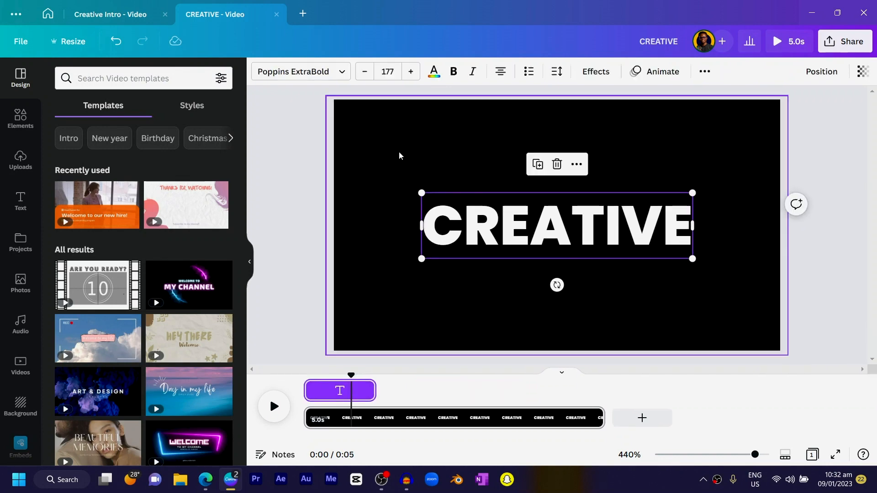
click(434, 72)
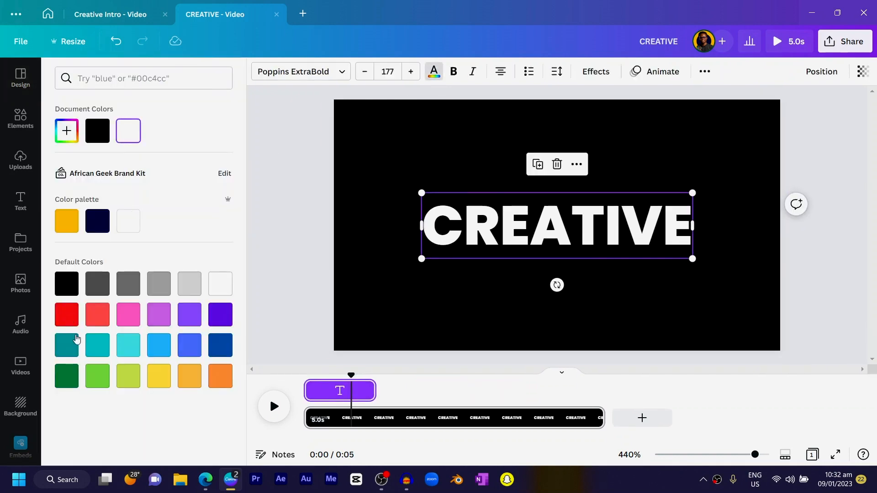
click(225, 322)
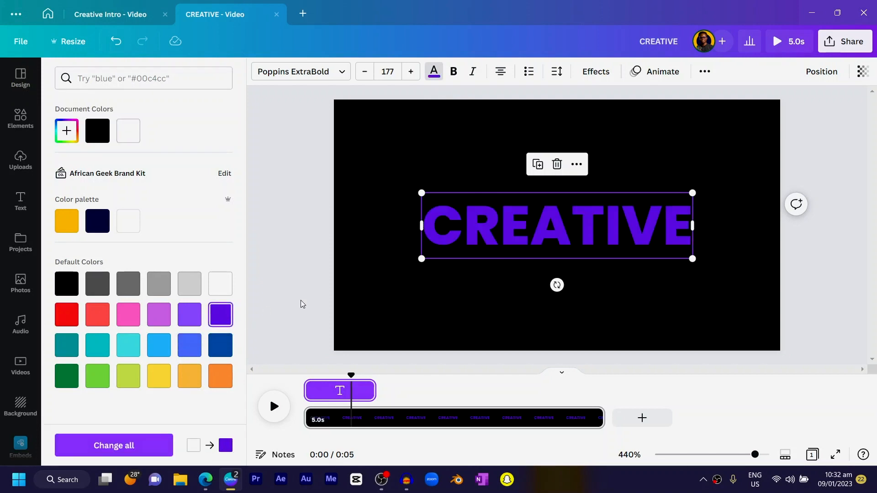
Apply the Roll text animation to CREATIVE for both enter and exit, and preview it along the timeline.
drag(357, 374, 328, 394)
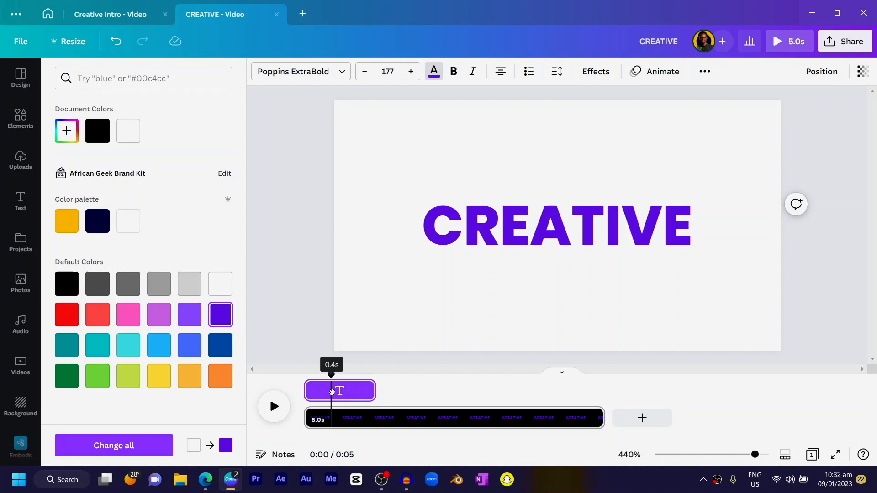
click(515, 217)
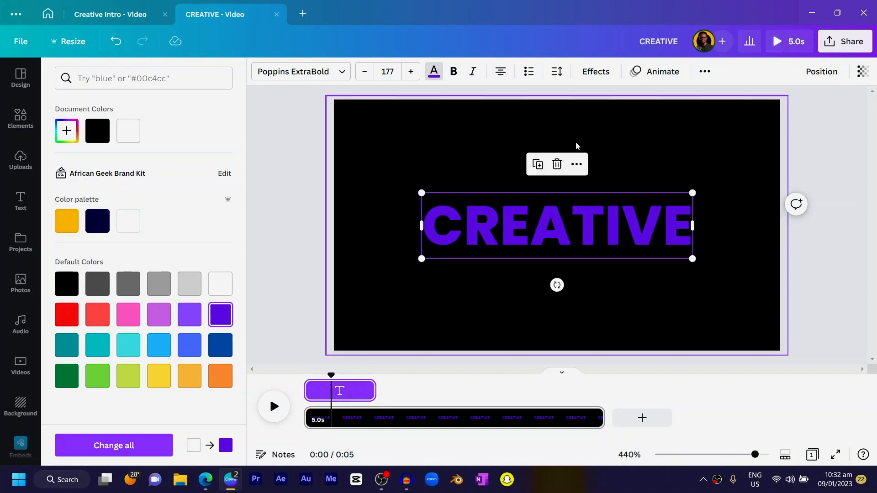
click(655, 73)
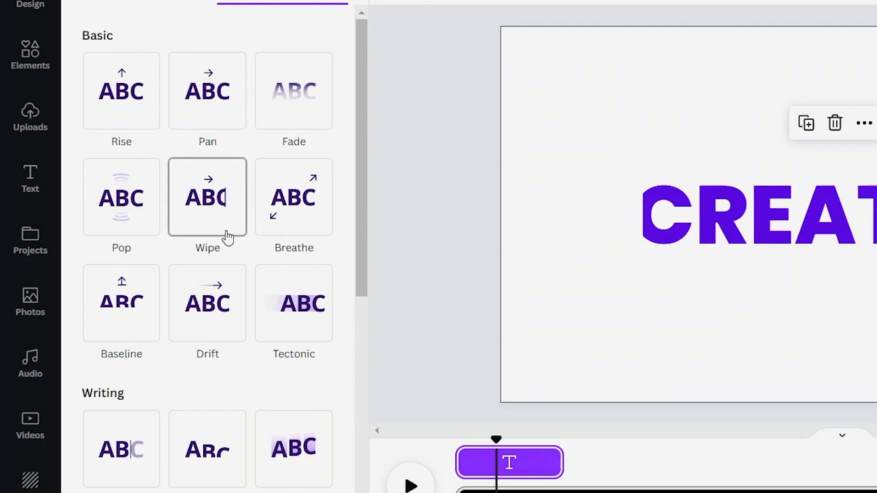
scroll(228, 237, down, 3)
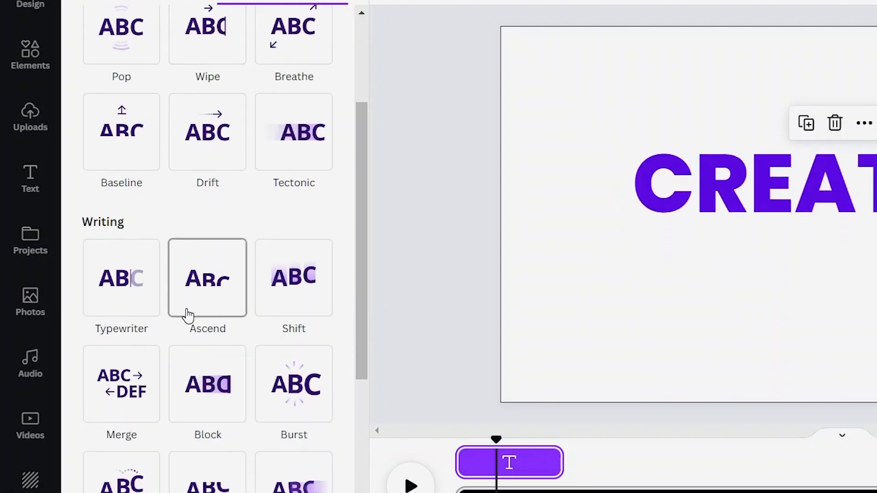
scroll(190, 320, down, 4)
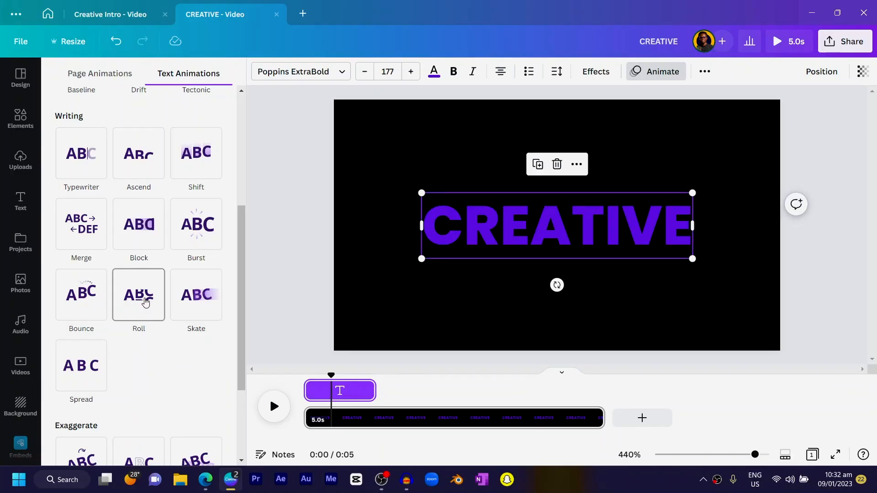
click(217, 330)
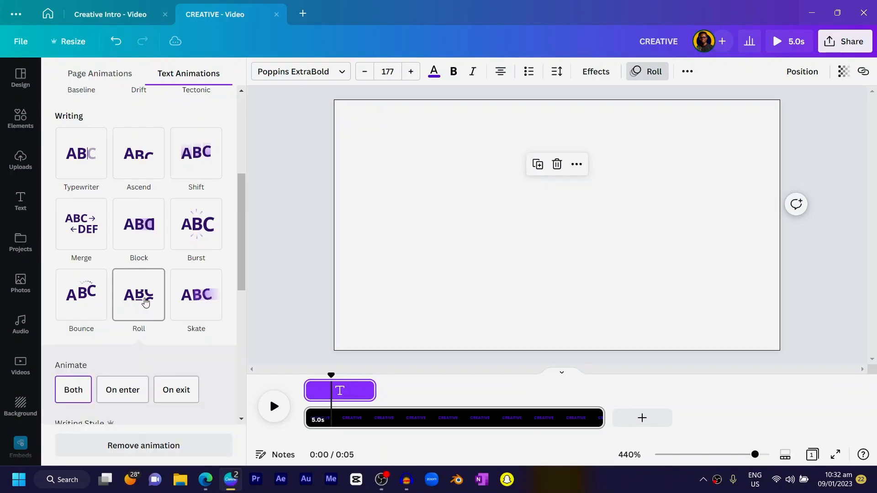
scroll(145, 303, down, 2)
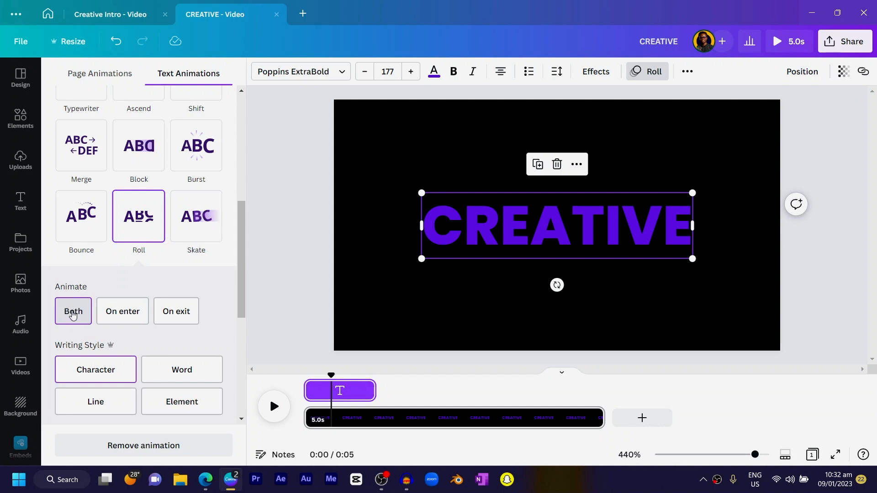
drag(332, 373, 376, 389)
Duplicate the animated CREATIVE text and place the copy just below the original on the canvas.
click(500, 209)
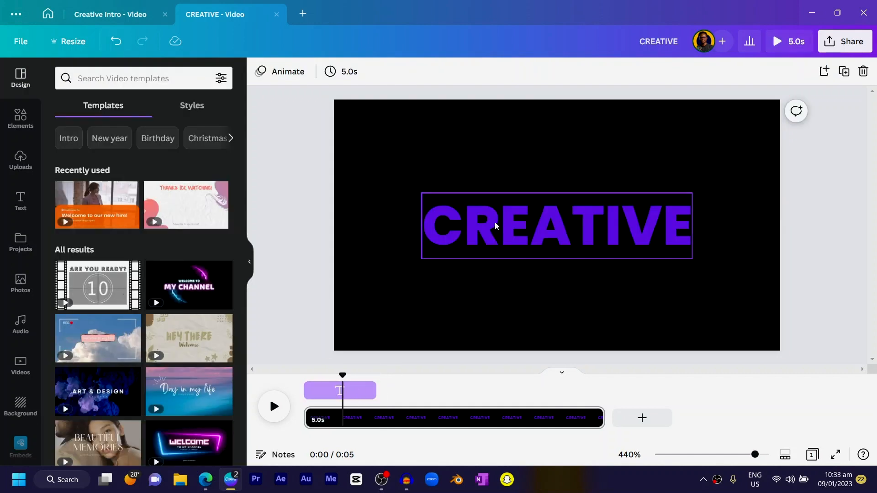
click(494, 222)
drag(495, 222, 490, 231)
right_click(493, 228)
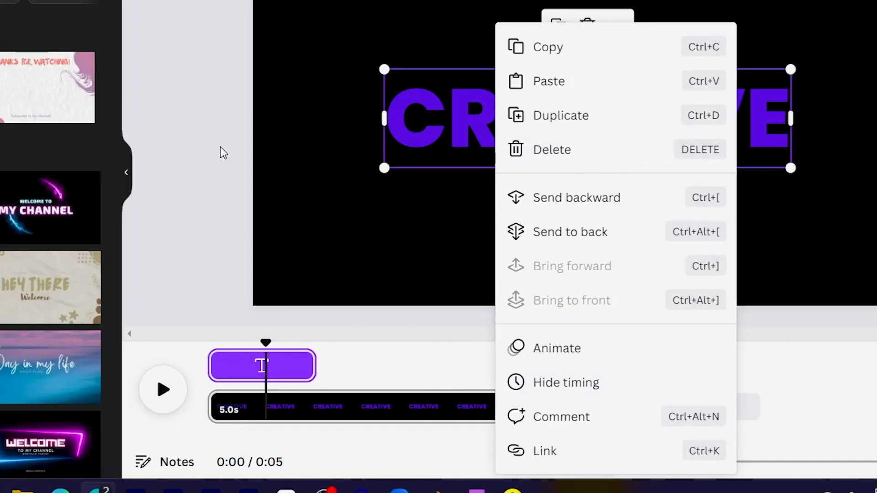
click(196, 301)
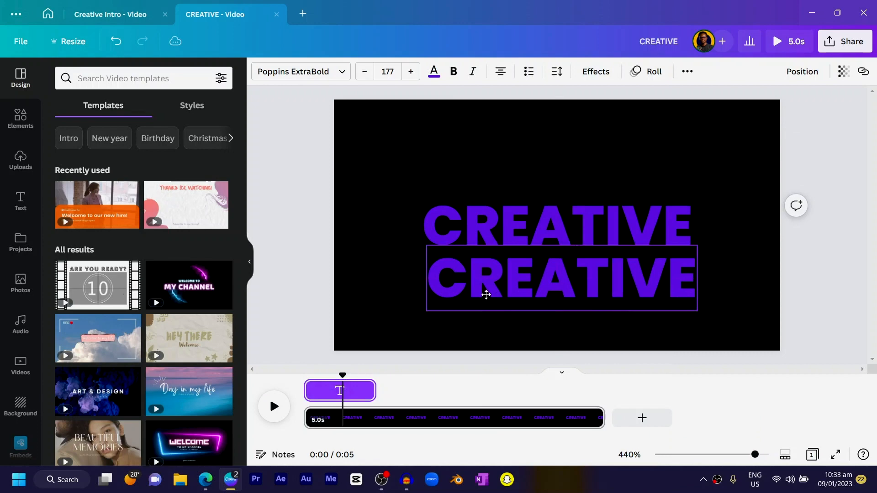
drag(485, 293, 487, 278)
Shift the duplicate's timing to start right after the first CREATIVE text and align it exactly over the original.
shift+click(500, 220)
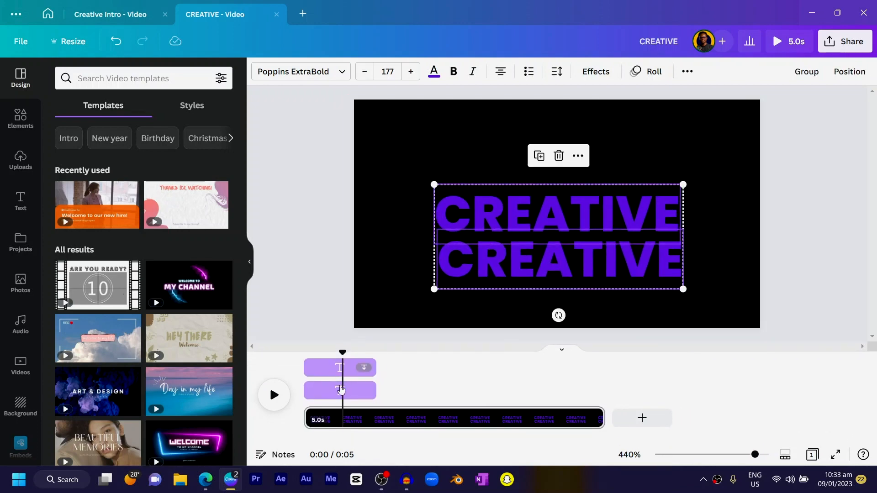
click(331, 393)
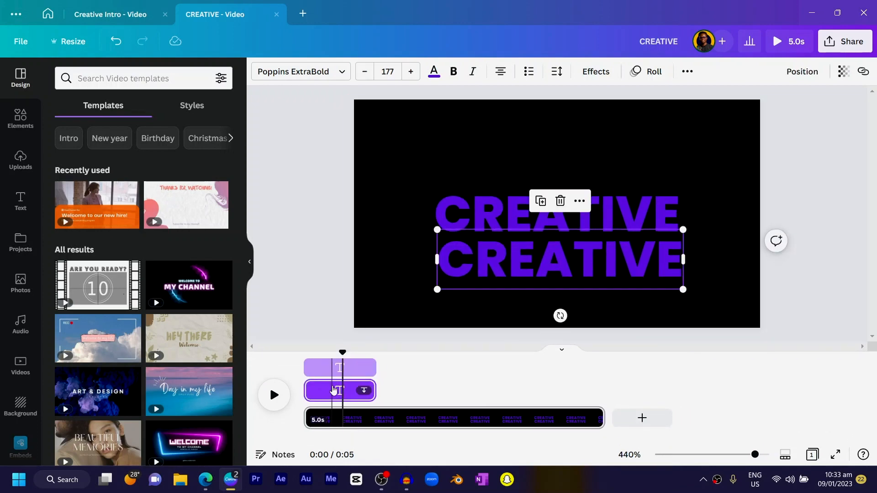
drag(330, 395, 400, 393)
click(519, 257)
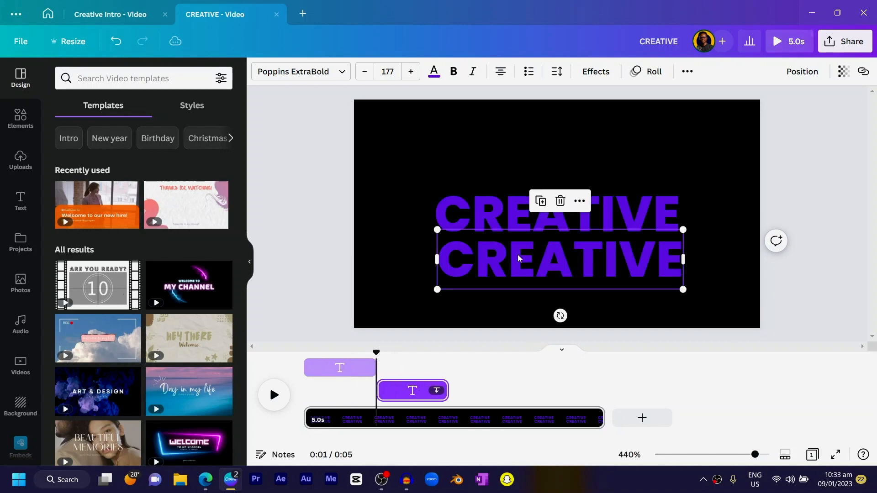
drag(520, 259, 519, 213)
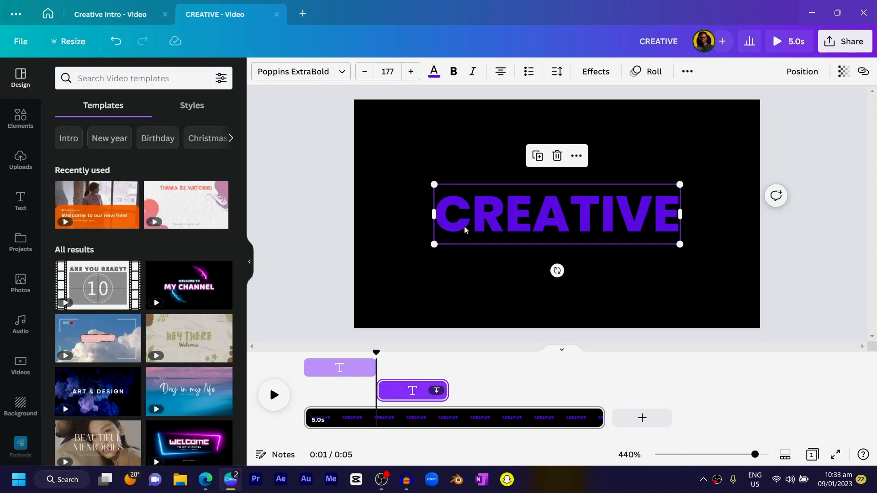
Replace the wording of the second text with BUSINESS in capitals and check it along the timeline.
double_click(494, 220)
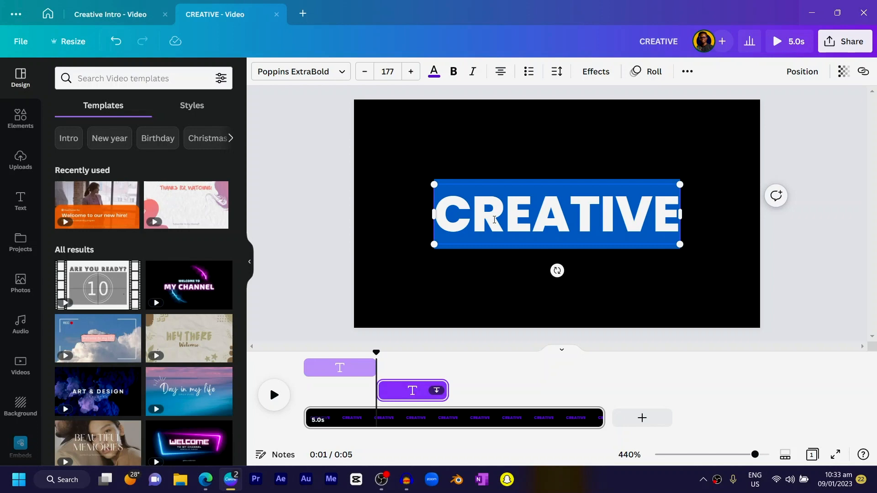
click(494, 220)
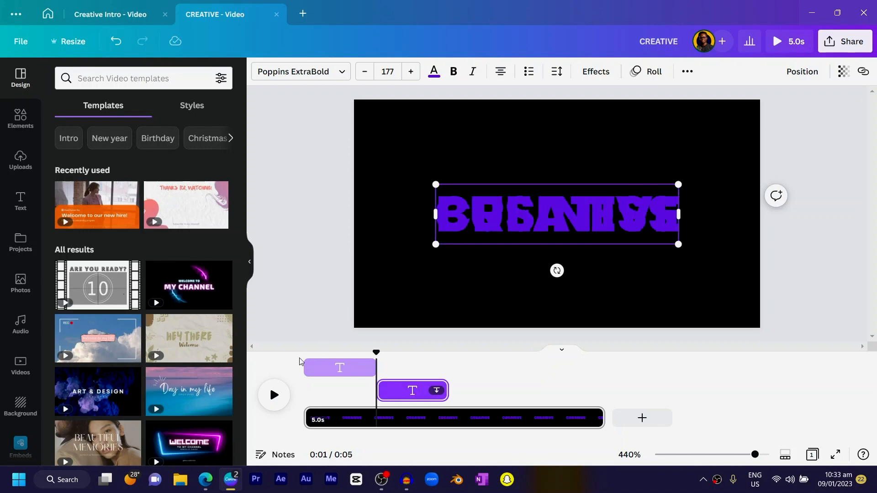
drag(375, 352, 381, 372)
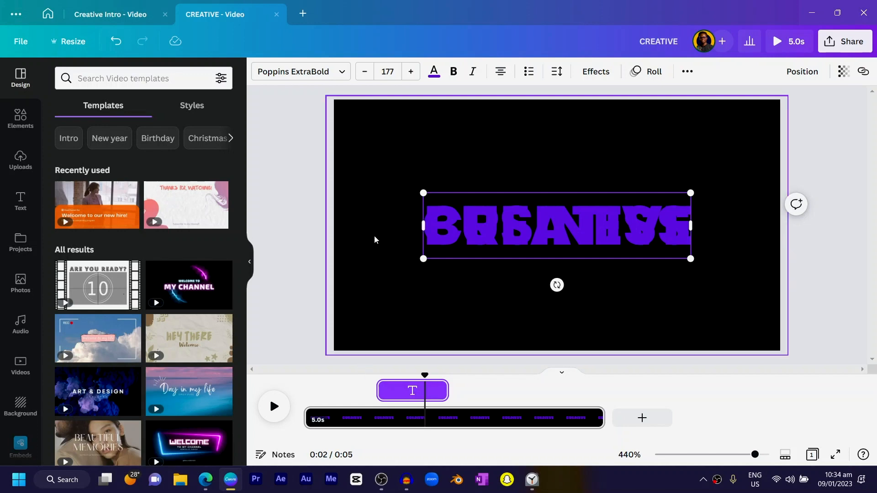
Shift the black rectangle's timing earlier so that it starts together with the BUSINESS text.
click(371, 194)
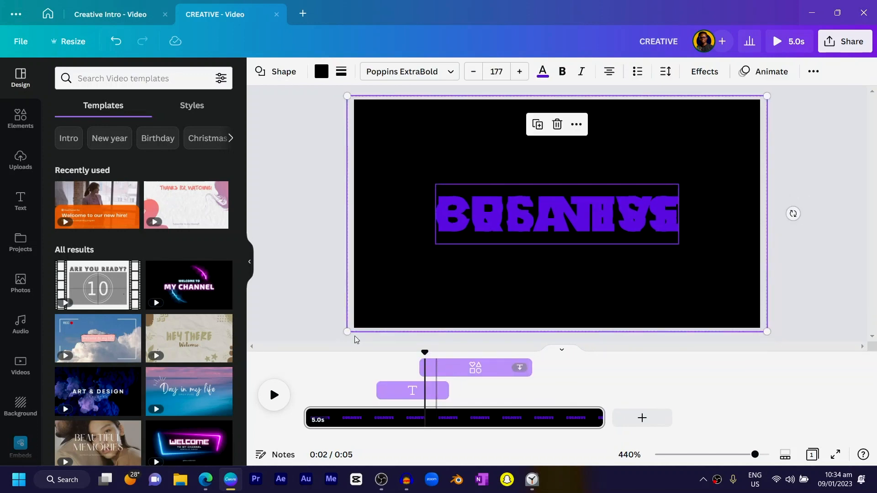
click(463, 374)
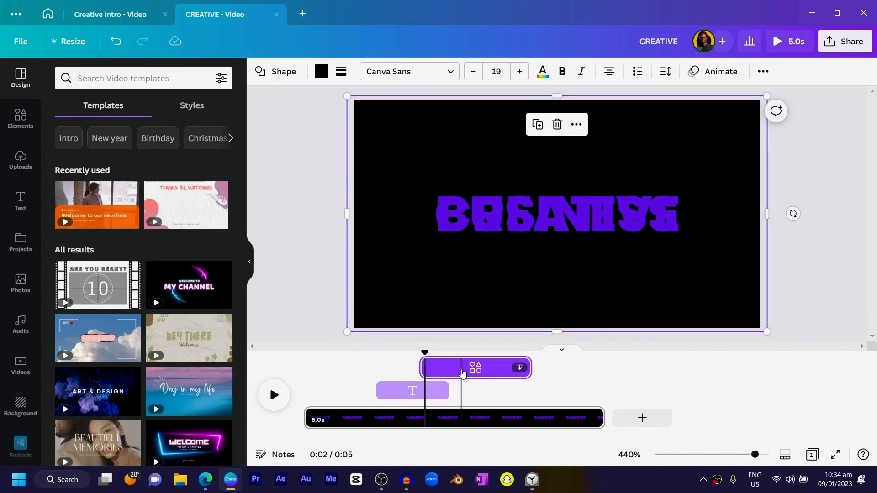
key(ctrl+z)
drag(472, 369, 396, 402)
drag(399, 370, 415, 383)
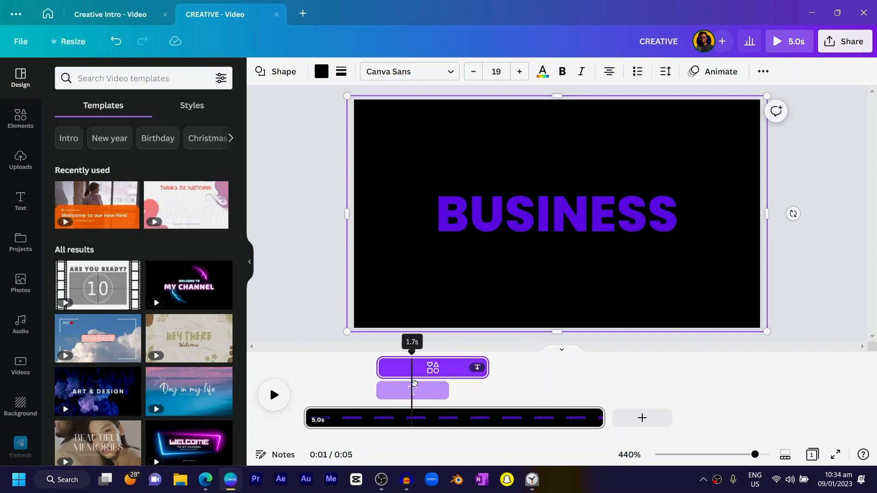
Recolor the BUSINESS text to the document's off-white.
click(525, 223)
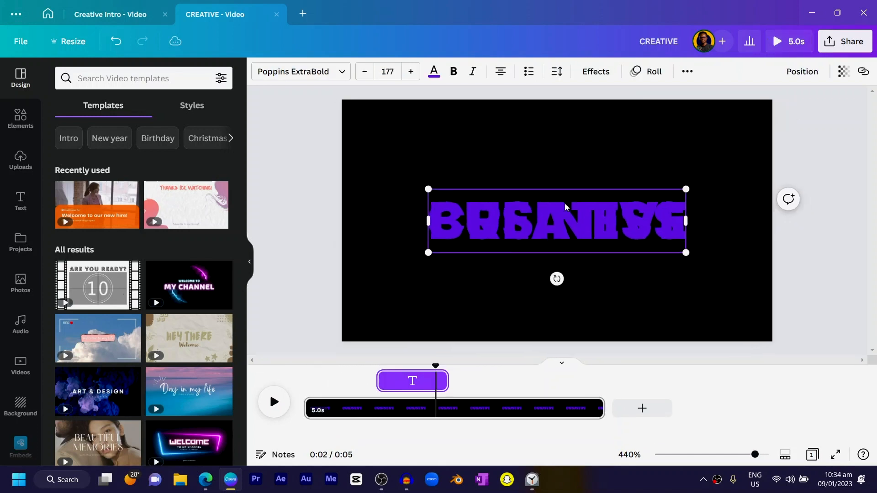
click(434, 73)
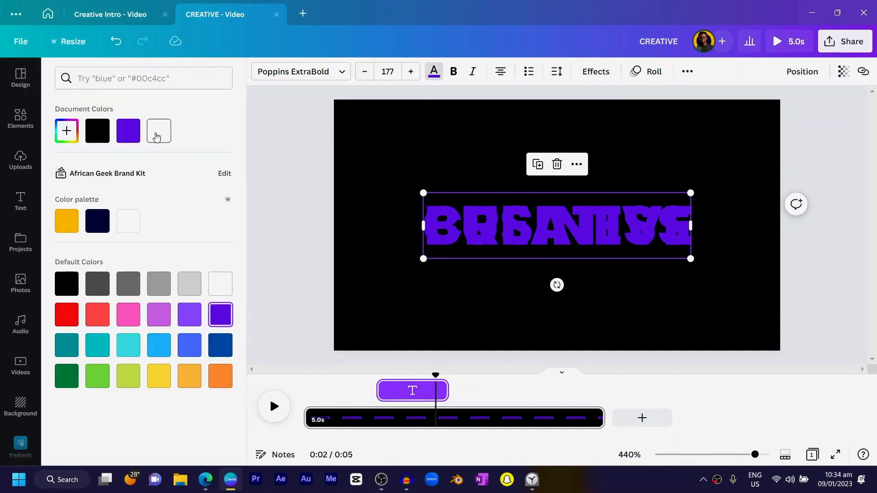
click(157, 137)
click(307, 274)
Duplicate the black rectangle as a copy offset down and to the right, and fill the copy red.
click(435, 270)
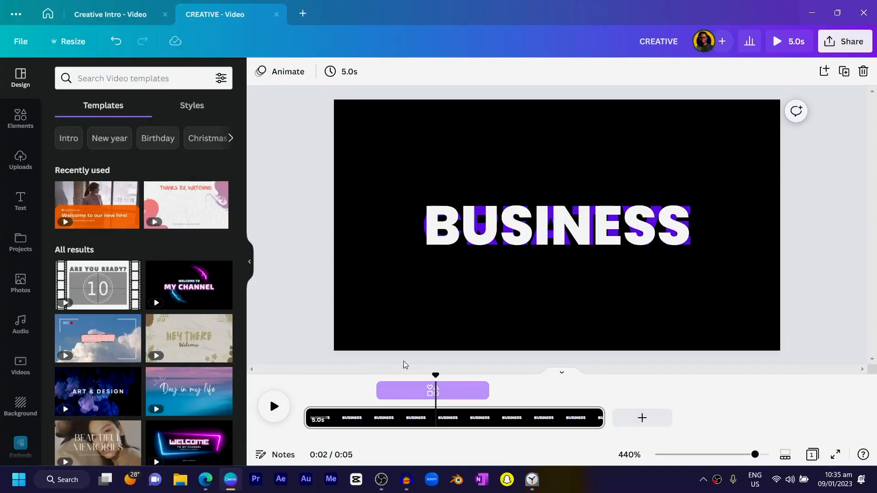
click(429, 293)
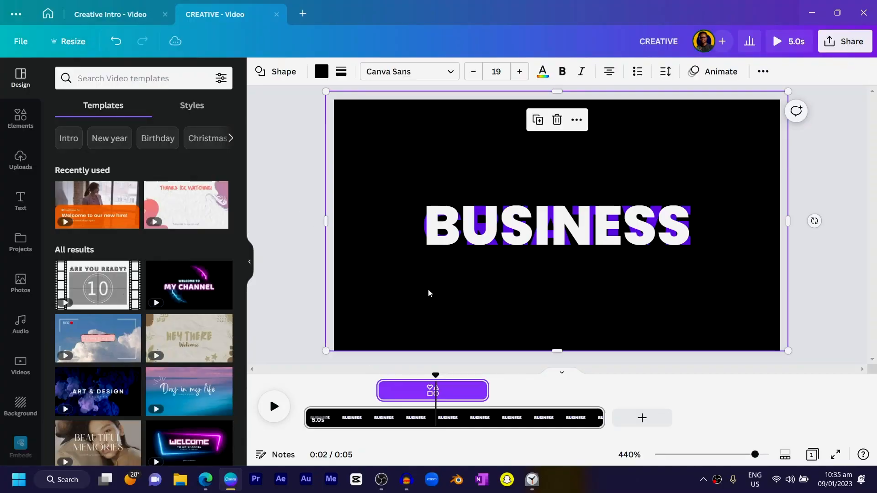
key(ctrl+d)
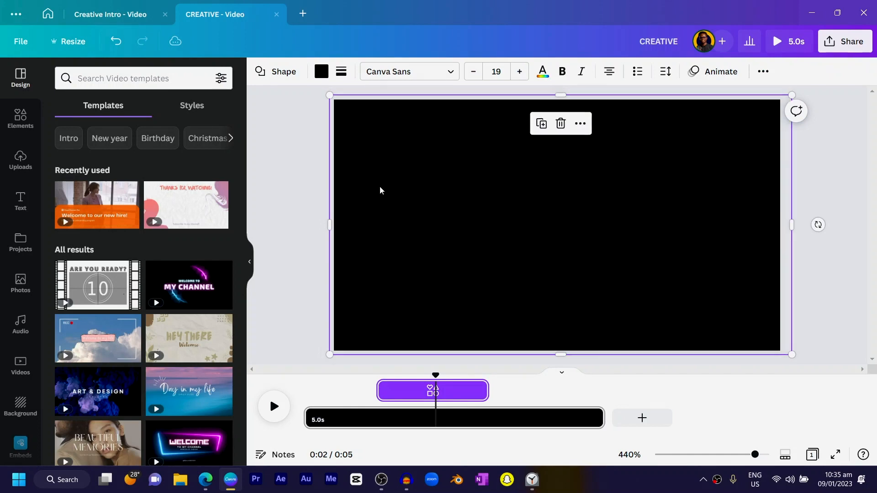
drag(384, 191, 477, 225)
click(321, 71)
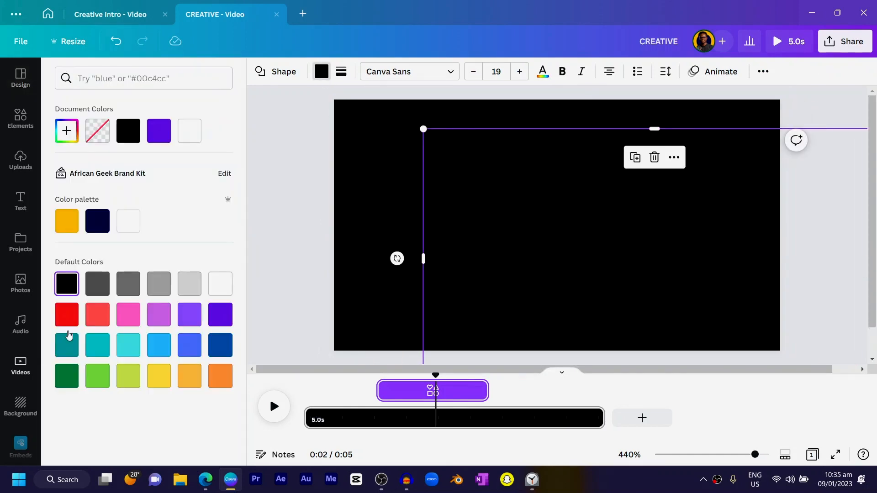
click(67, 314)
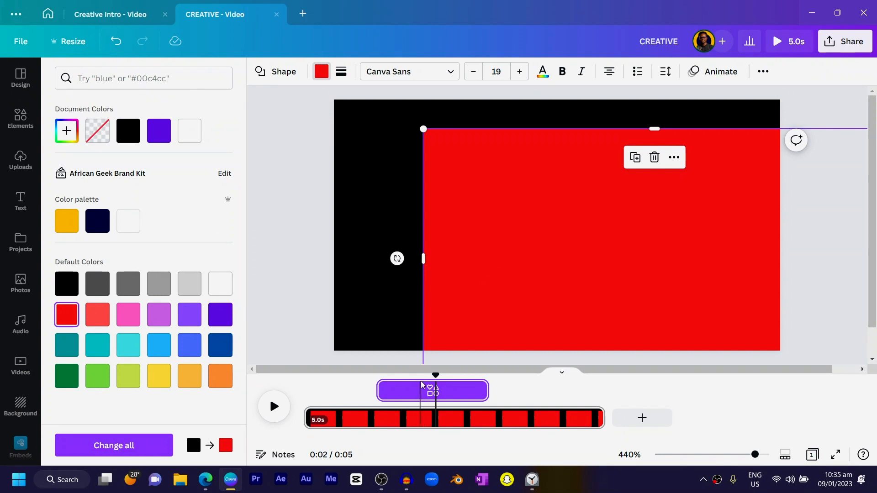
Shift the red rectangle's timing so that it starts where the black rectangle's timing ends.
click(354, 297)
right_click(354, 297)
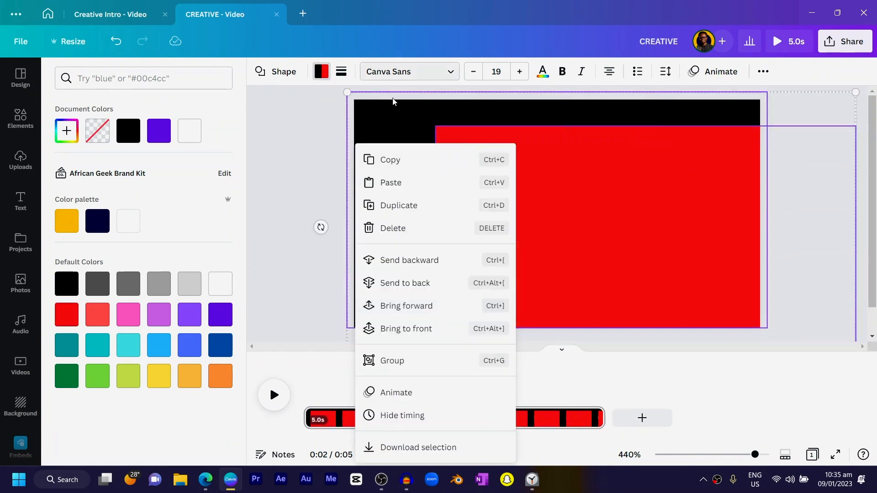
shift+click(379, 127)
shift+click(378, 127)
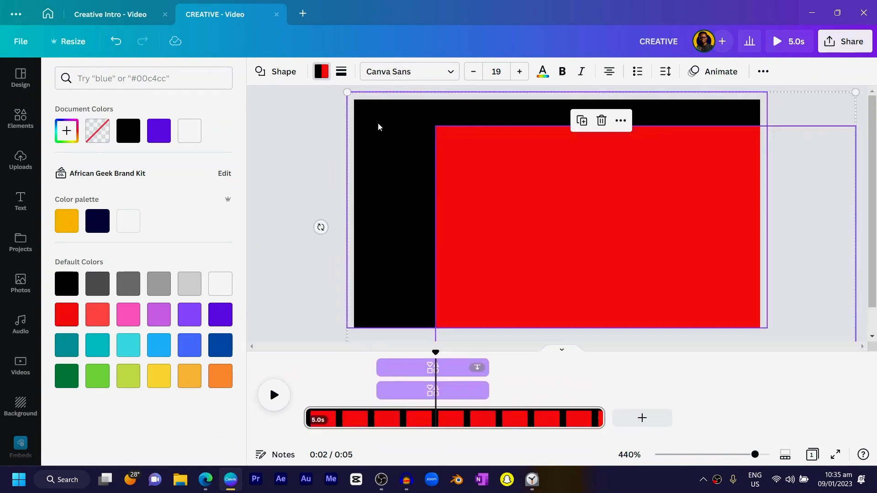
click(411, 390)
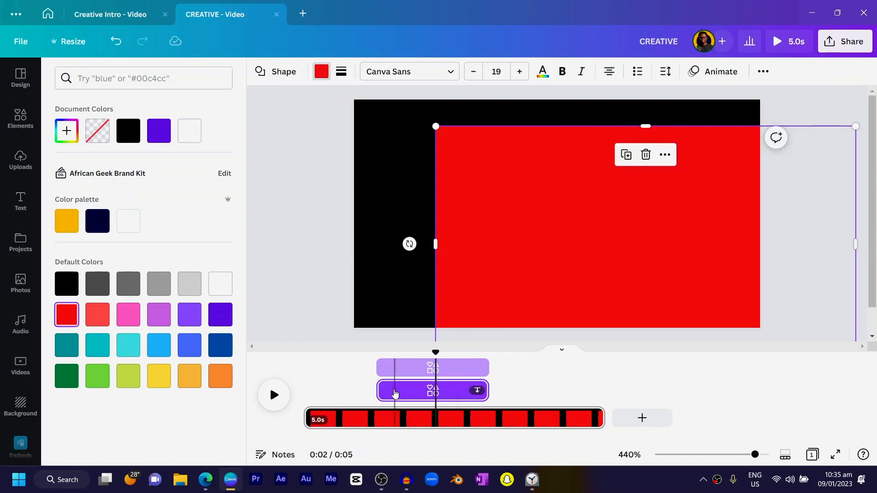
drag(399, 393, 509, 393)
Move the red rectangle to cover the whole page and send it to the back.
click(503, 221)
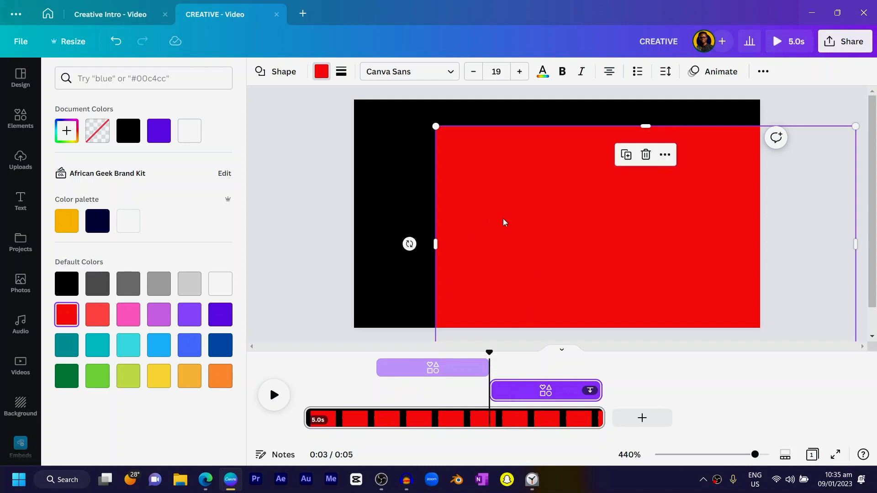
drag(502, 221, 418, 187)
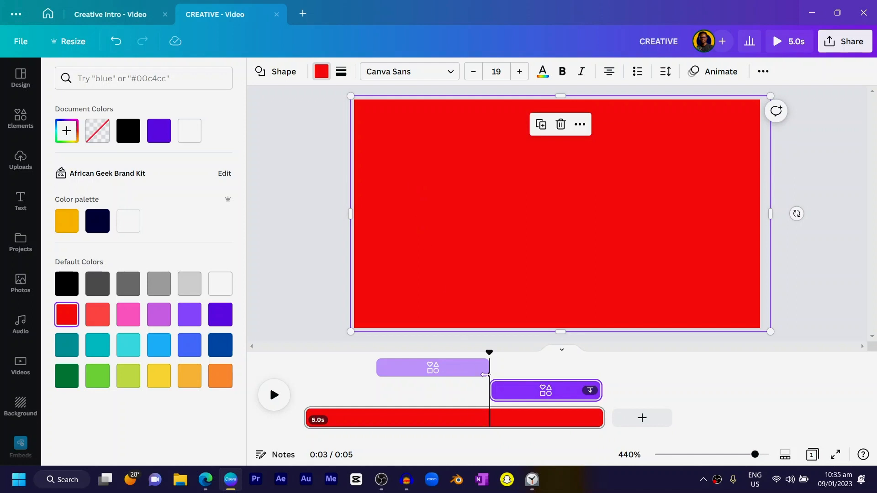
right_click(460, 193)
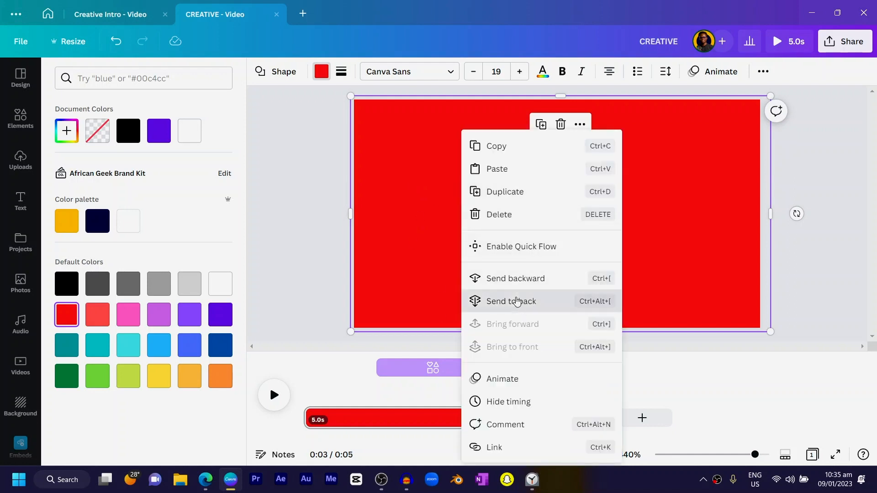
click(521, 300)
click(307, 289)
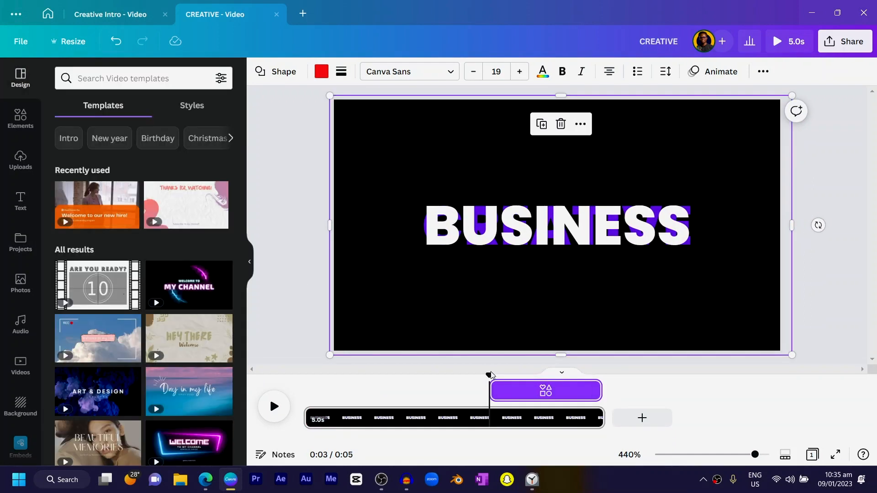
Duplicate the BUSINESS text and place the copy just below the original.
drag(488, 375, 510, 420)
key(Delete)
click(513, 248)
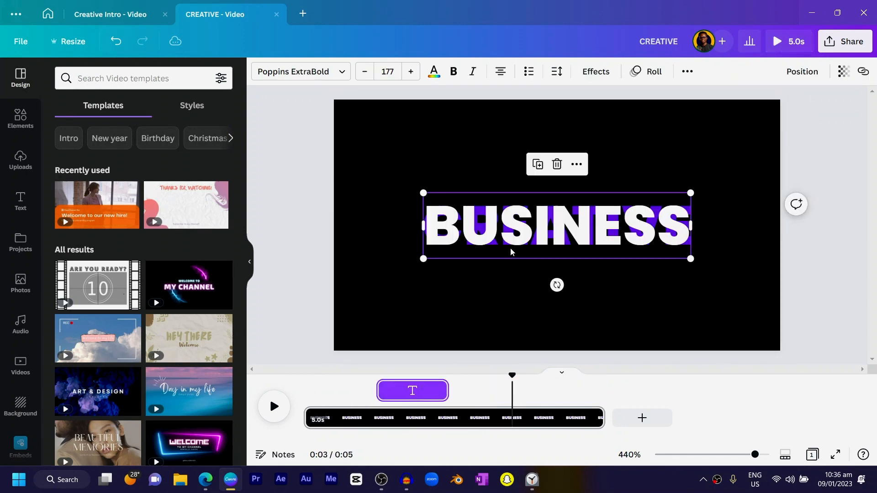
click(339, 274)
click(519, 227)
drag(519, 227, 520, 259)
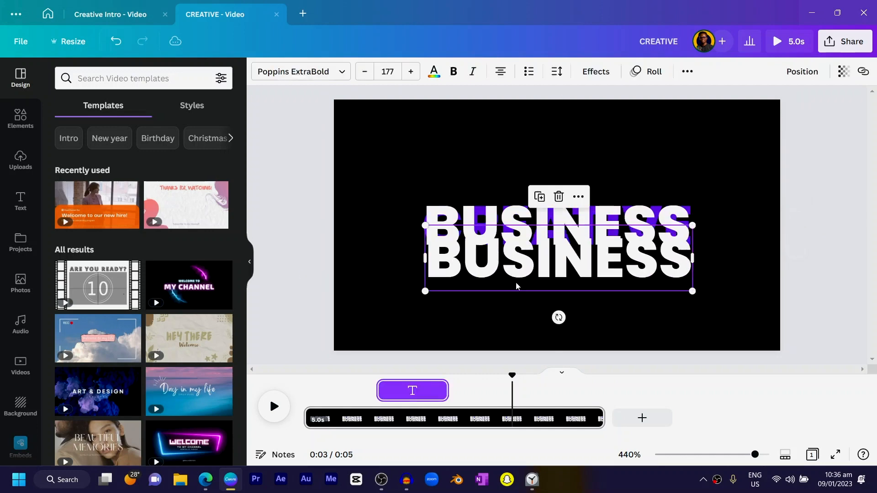
Shift the lower BUSINESS text's timing so that it starts where the black rectangle's timing ends.
ctrl+click(387, 296)
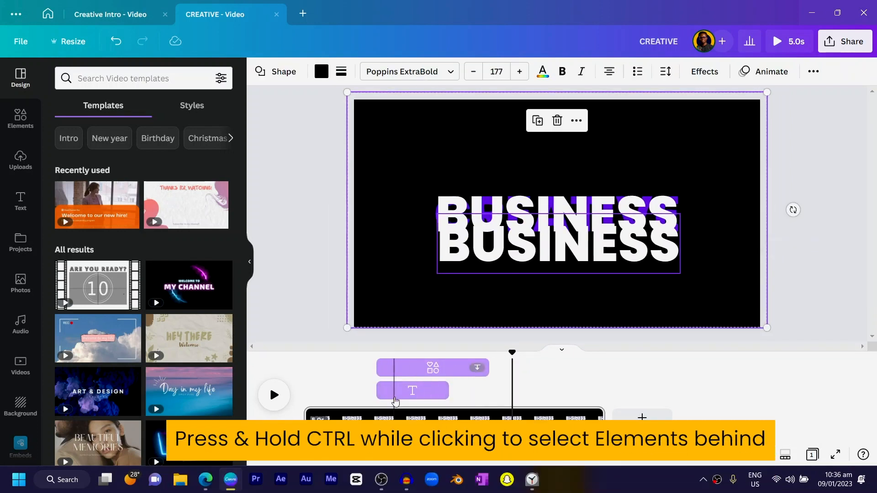
click(395, 391)
drag(395, 392, 511, 391)
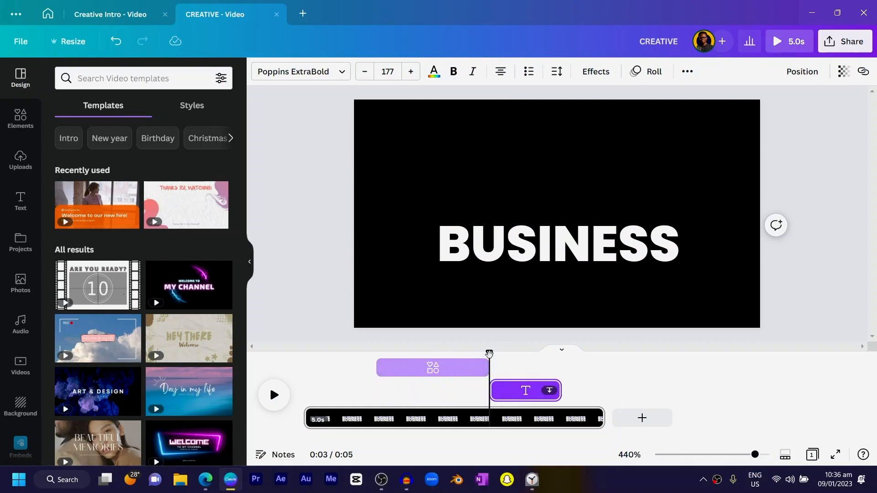
drag(489, 354, 507, 354)
click(462, 304)
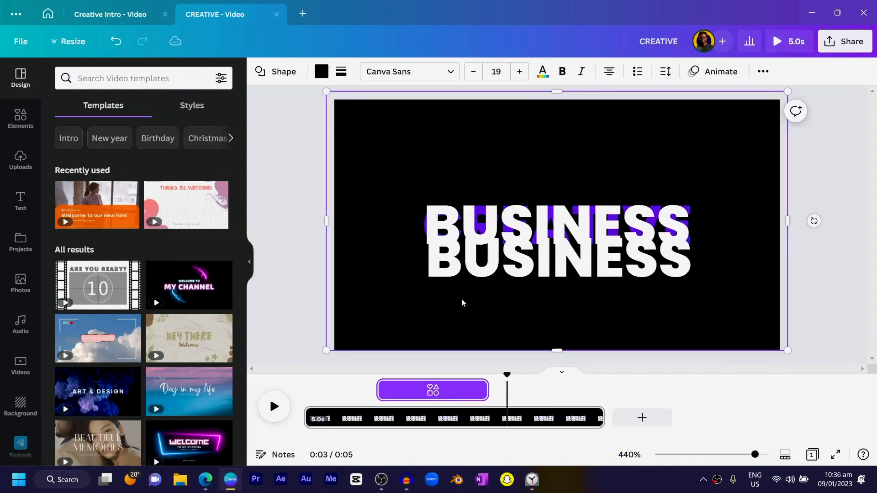
click(374, 293)
click(374, 293)
click(373, 293)
click(373, 293)
key(ctrl+d)
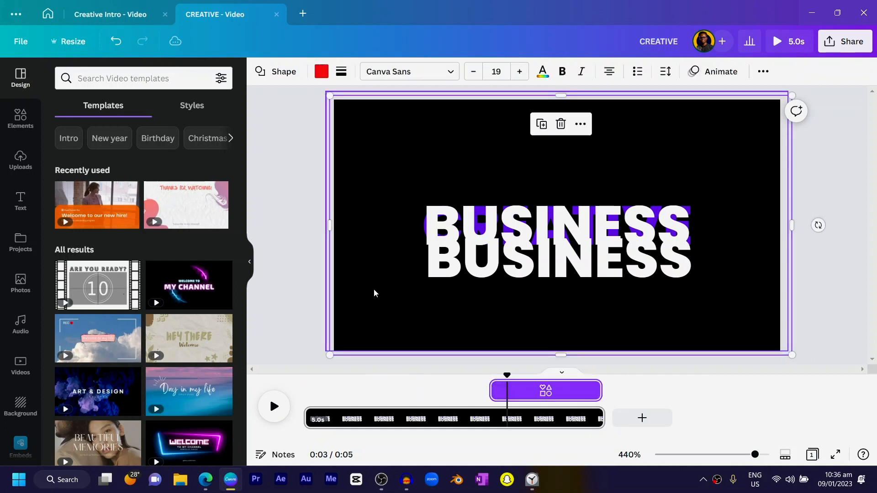
right_click(374, 293)
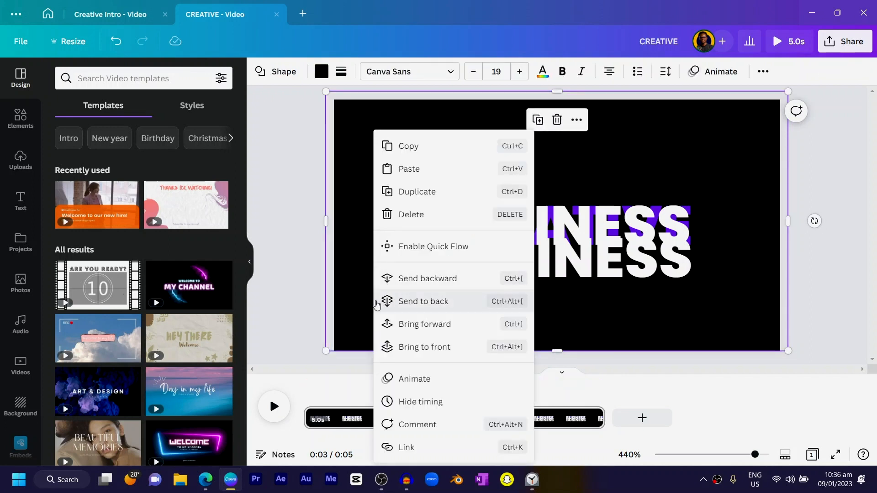
click(376, 304)
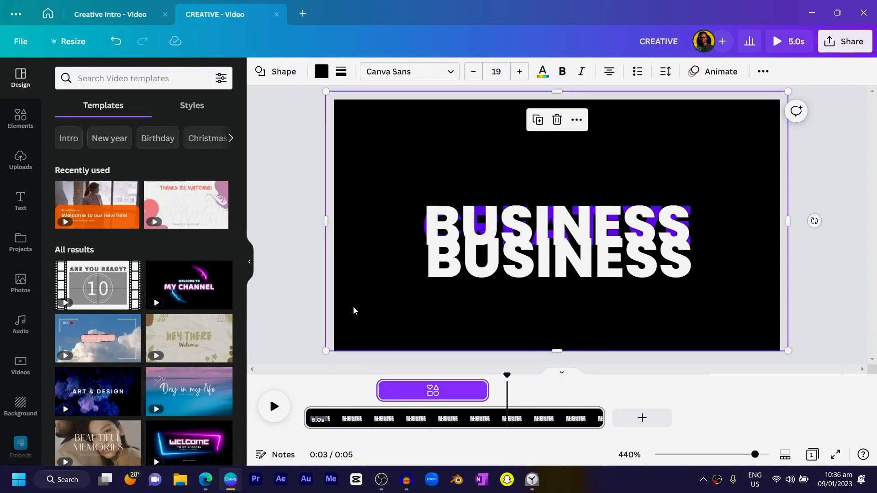
click(274, 297)
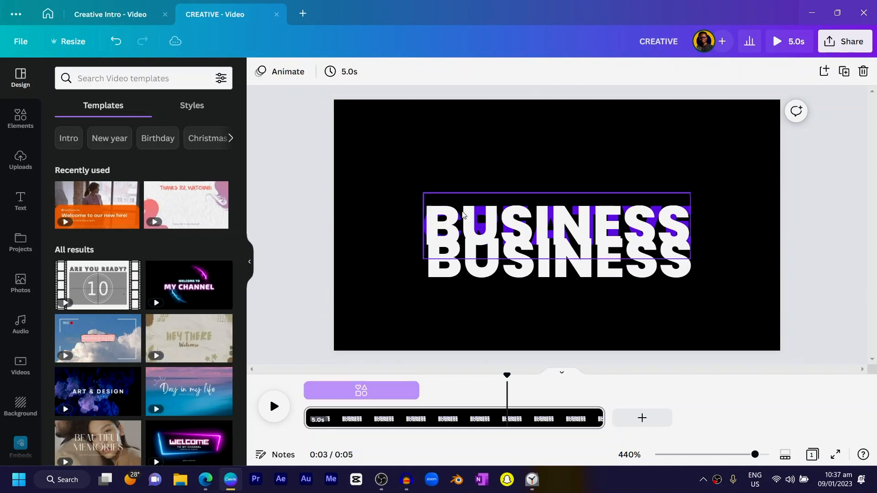
Bring the hidden red rectangle forward, in front of the black rectangle but behind the BUSINESS texts.
click(392, 178)
click(391, 180)
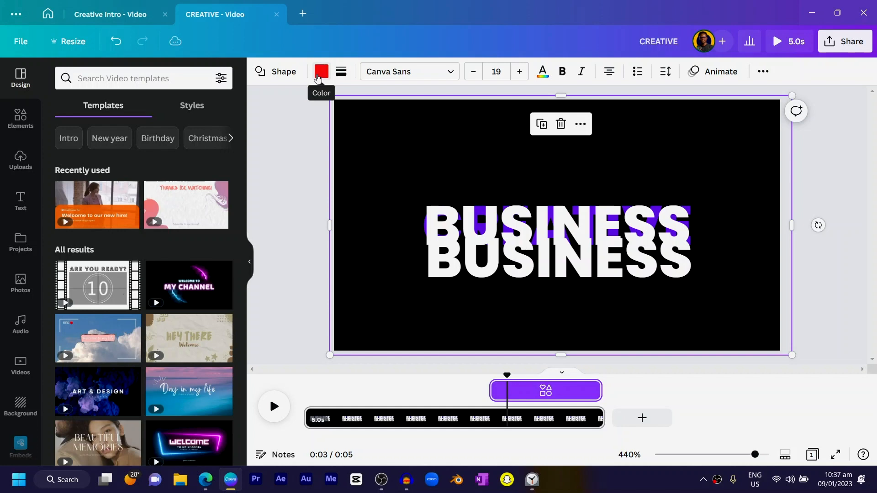
key(ctrl+])
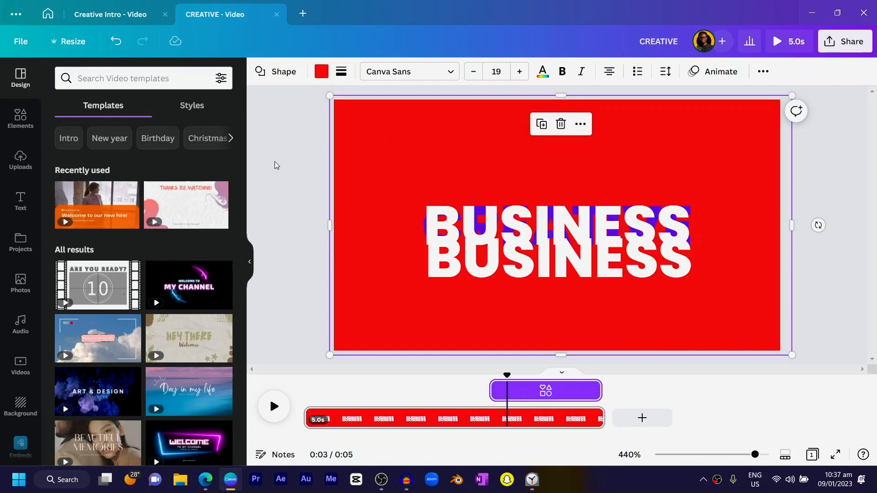
click(289, 160)
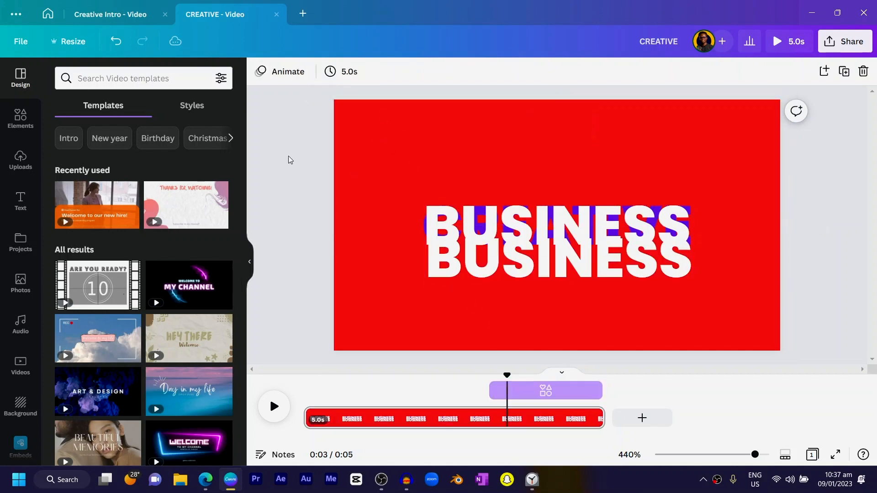
Compare the timing of the red rectangle with that of the lower BUSINESS text.
click(378, 161)
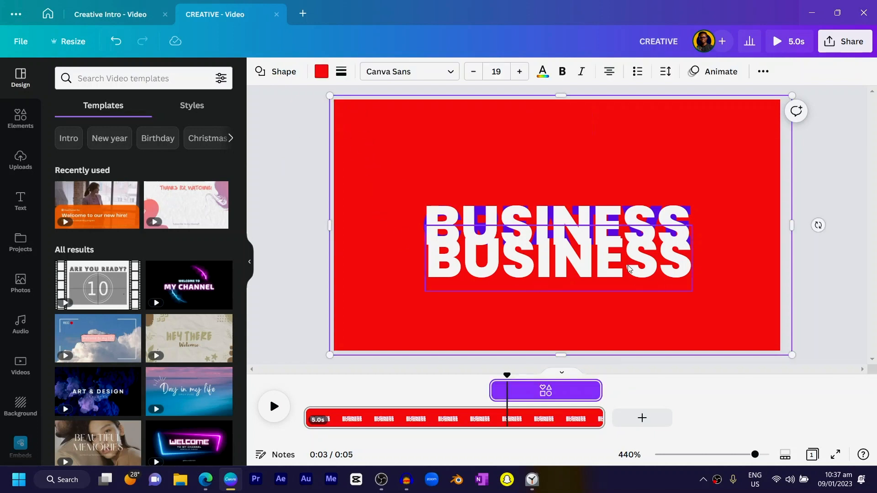
click(556, 257)
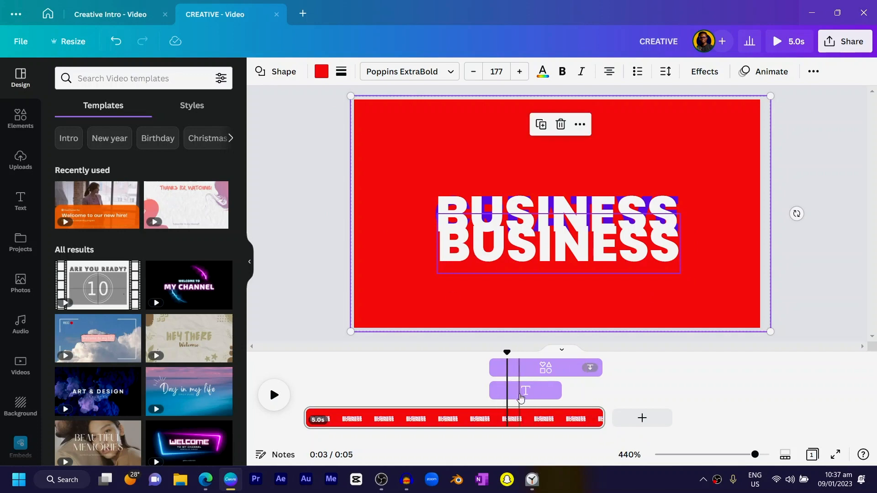
click(312, 279)
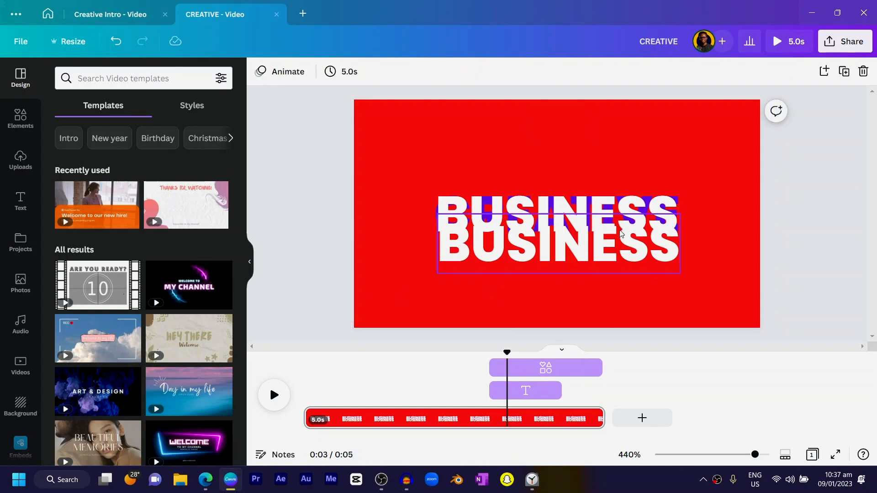
Center the lower BUSINESS text on the page and replace its wording with ADVERTISING in capitals.
click(585, 233)
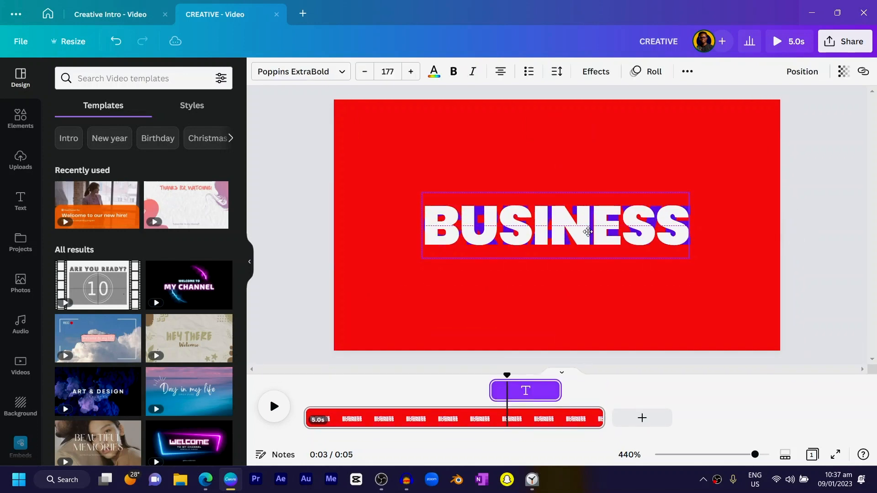
double_click(588, 232)
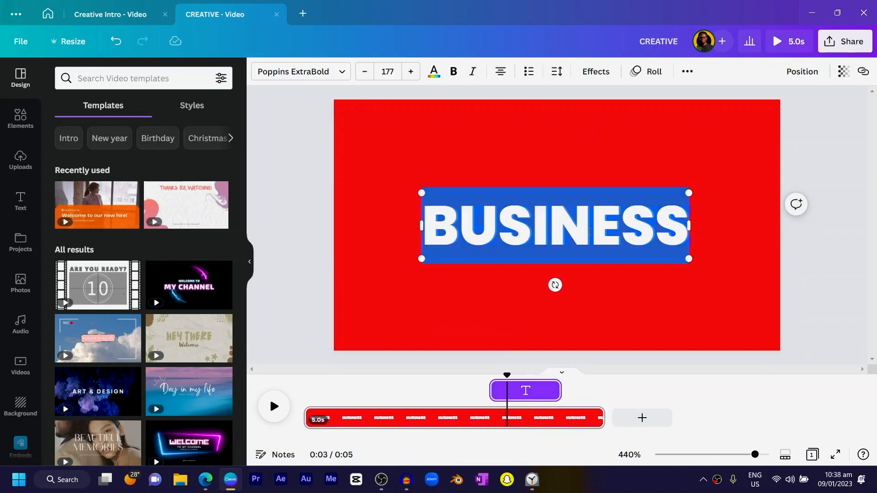
key(Caps_Lock)
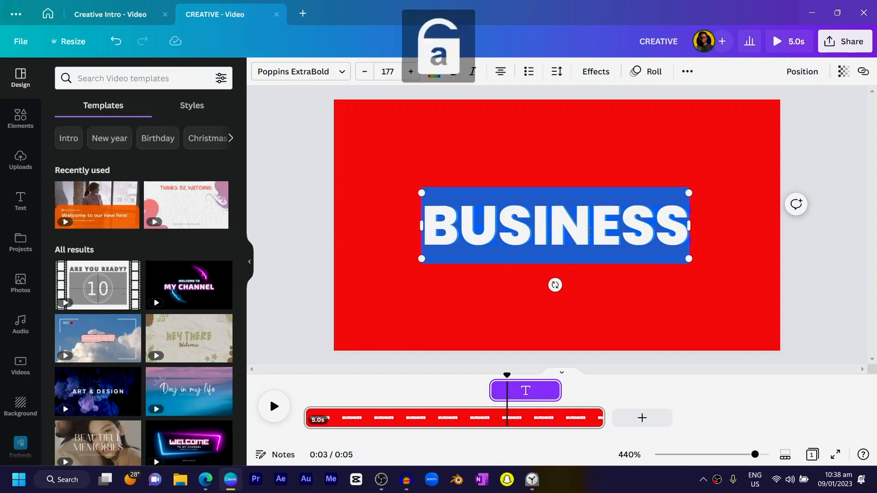
text(an)
key(BackSpace)
key(BackSpace)
key(Caps_Lock)
text(ADVERTIS)
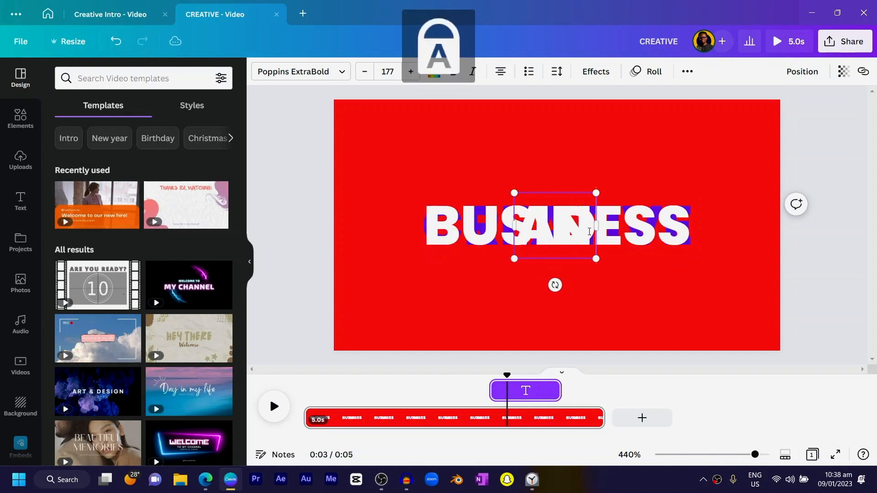
text(ING)
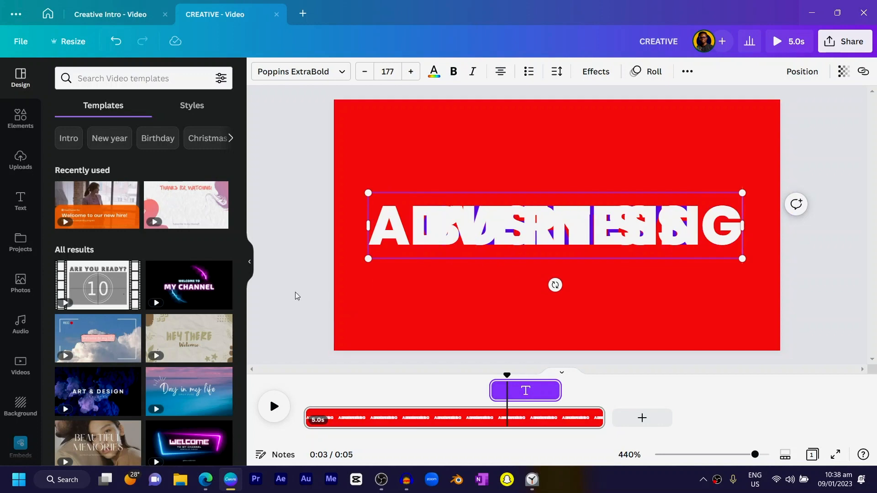
click(297, 295)
Recolor the ADVERTISING text to the dark blue default color.
drag(508, 375, 527, 395)
click(452, 222)
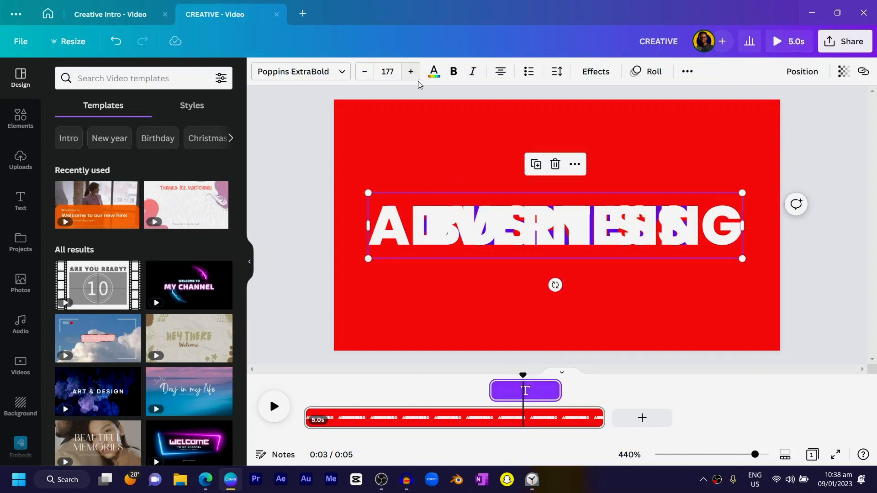
click(434, 71)
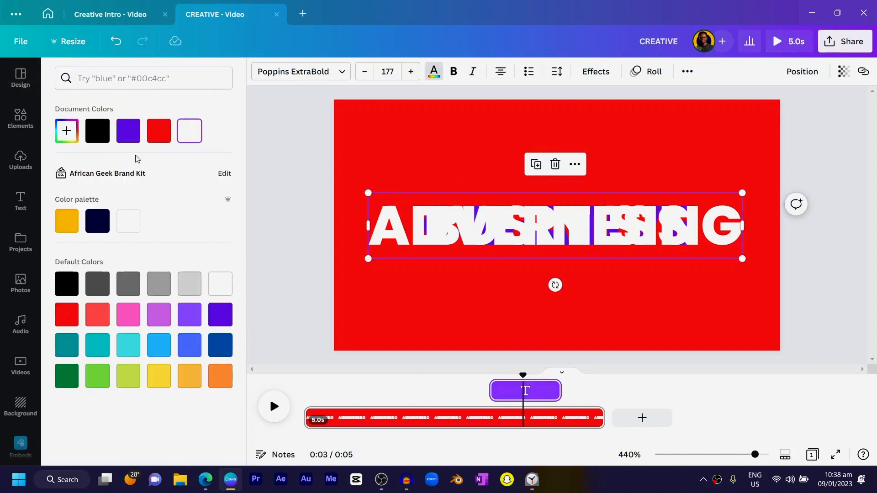
click(133, 134)
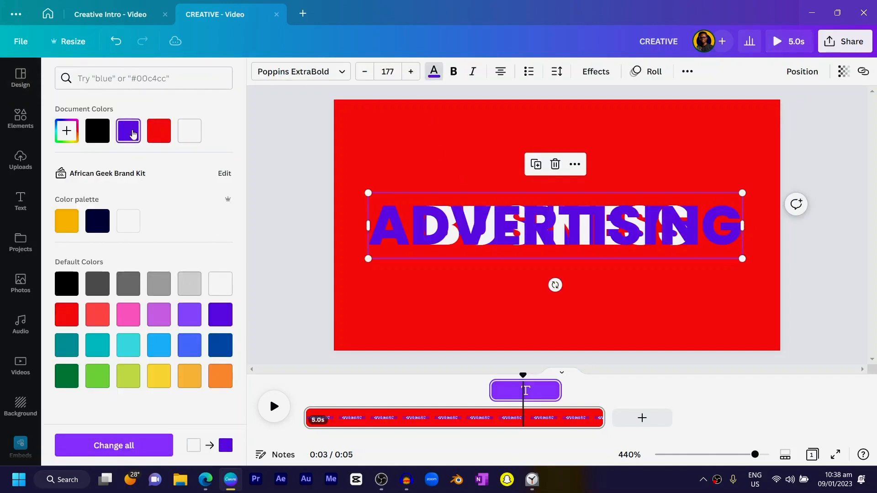
click(202, 351)
click(217, 351)
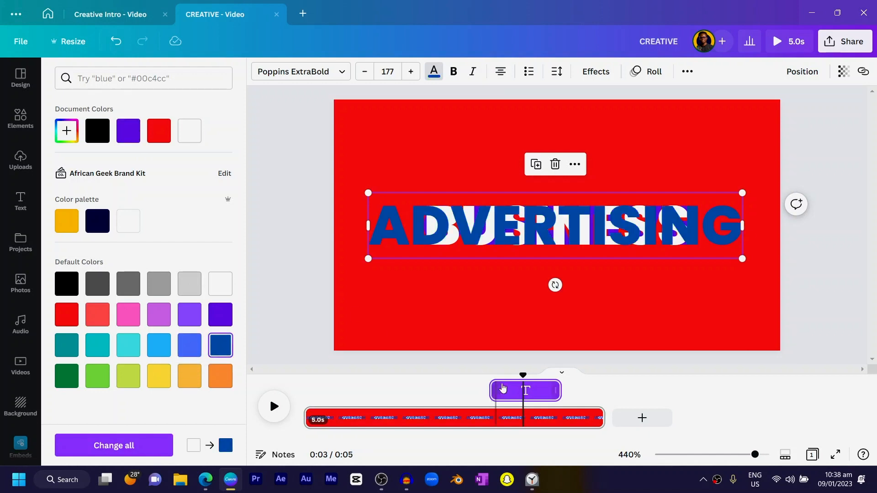
Preview the video from the beginning and extend the ADVERTISING text's timing so that it starts earlier.
drag(522, 375, 304, 376)
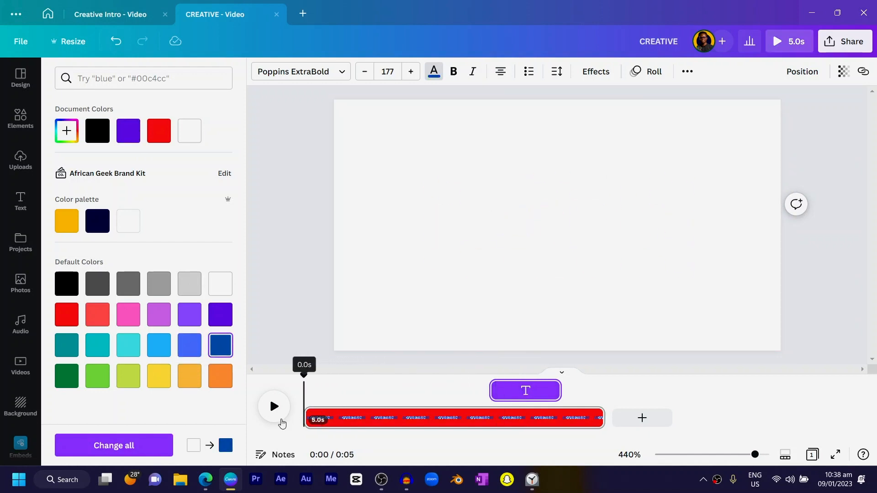
click(274, 413)
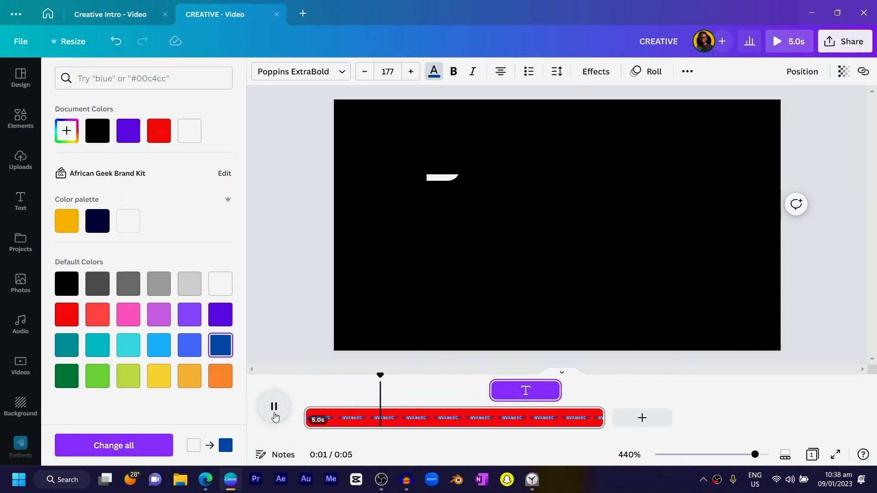
click(274, 415)
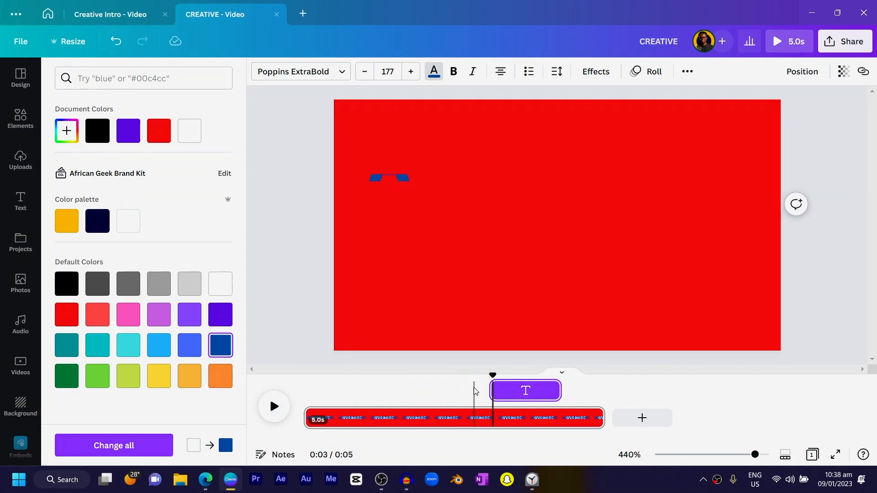
drag(492, 377, 458, 407)
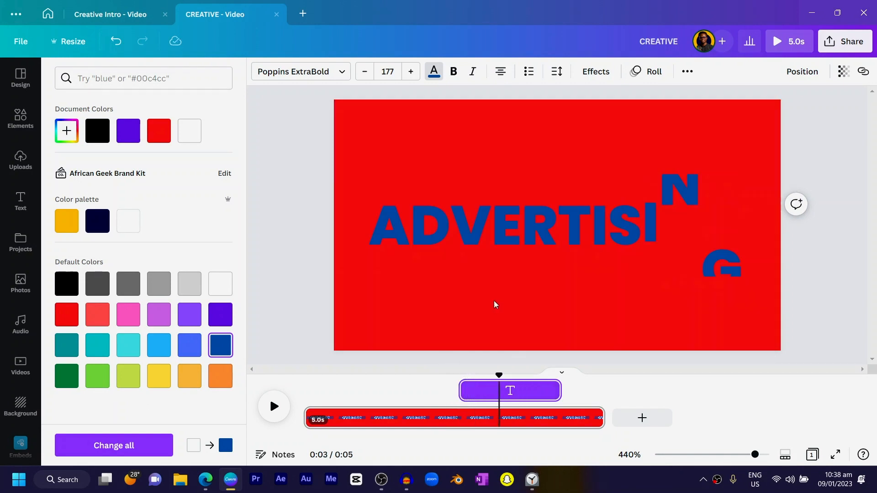
Move the red rectangle's timing to start with the ADVERTISING text and extend the text's end to match the rectangle's.
click(494, 304)
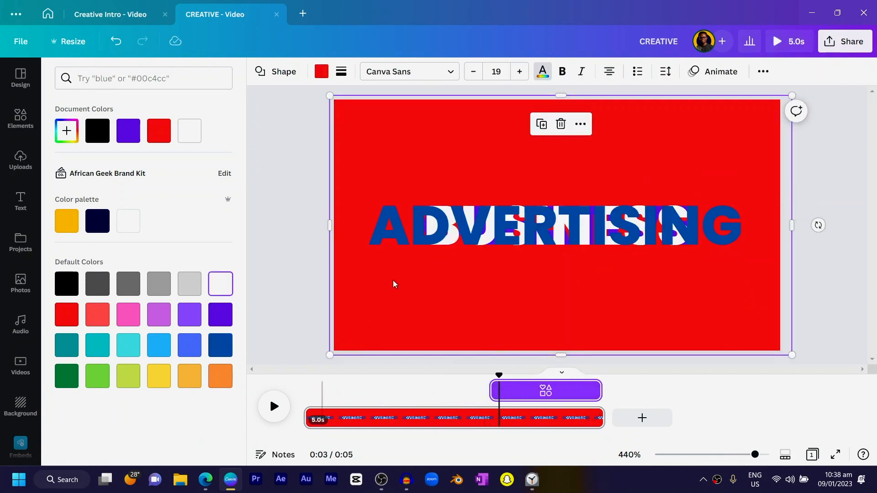
shift+click(401, 240)
drag(529, 378, 499, 379)
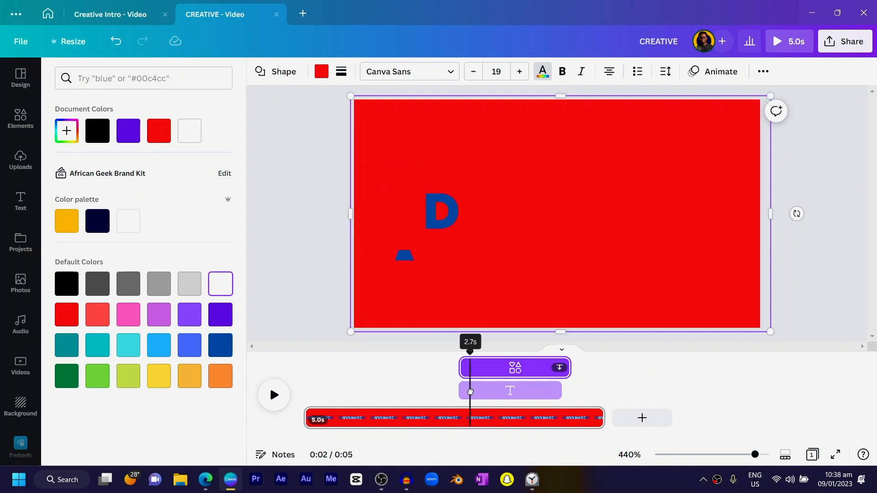
click(556, 393)
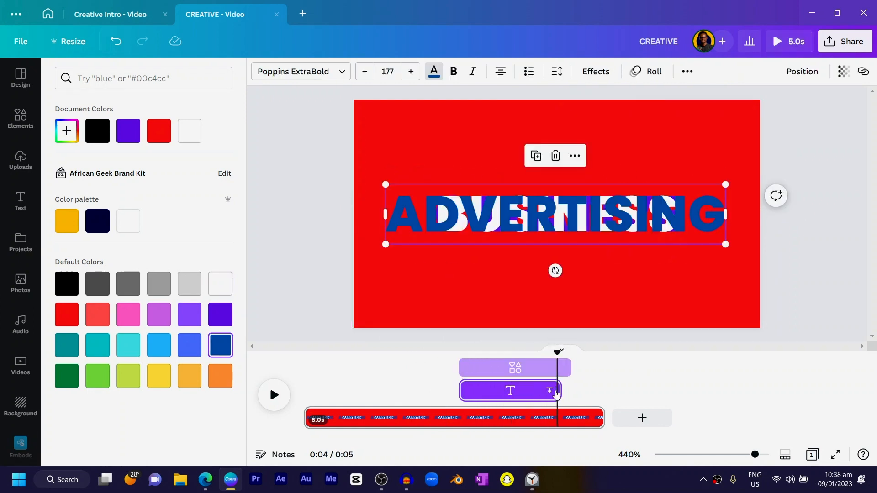
drag(561, 391, 571, 391)
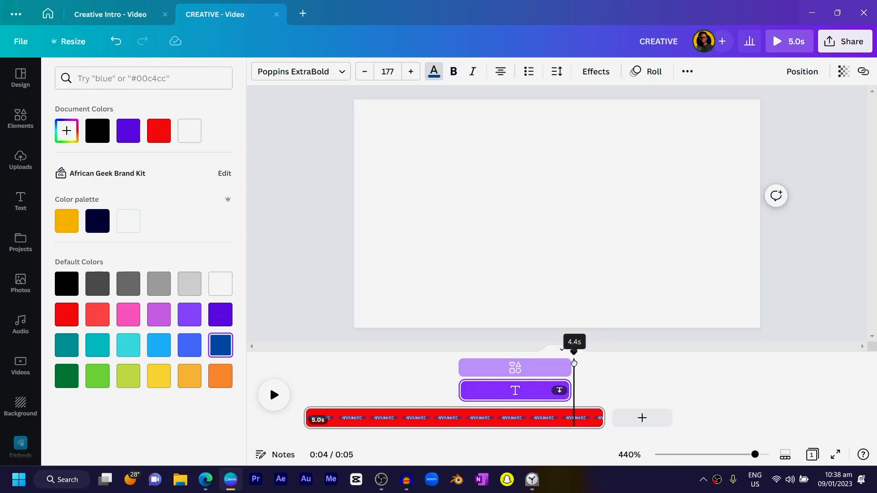
Add the brand kit logo to the center of the page and shrink it to a small circle.
scroll(13, 284, down, 5)
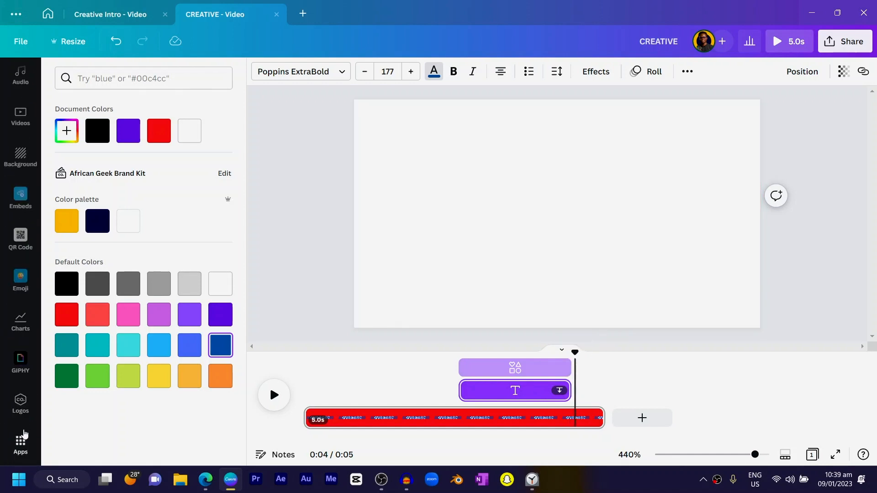
click(16, 410)
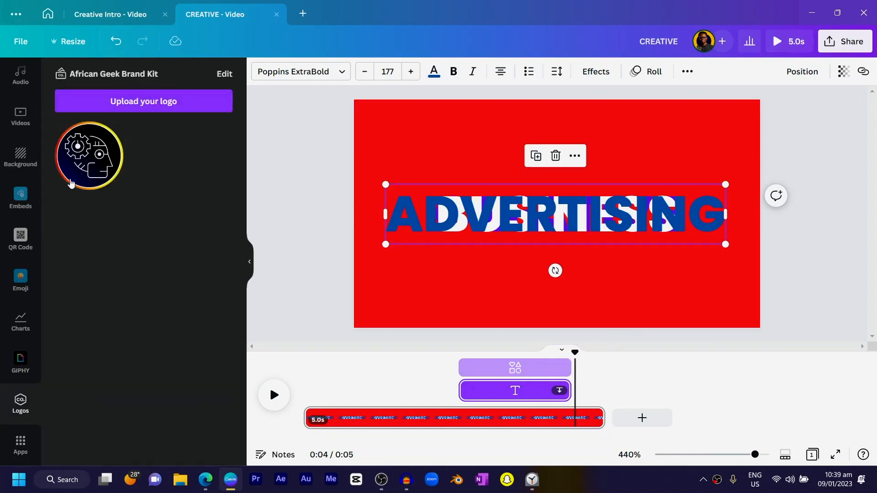
click(106, 160)
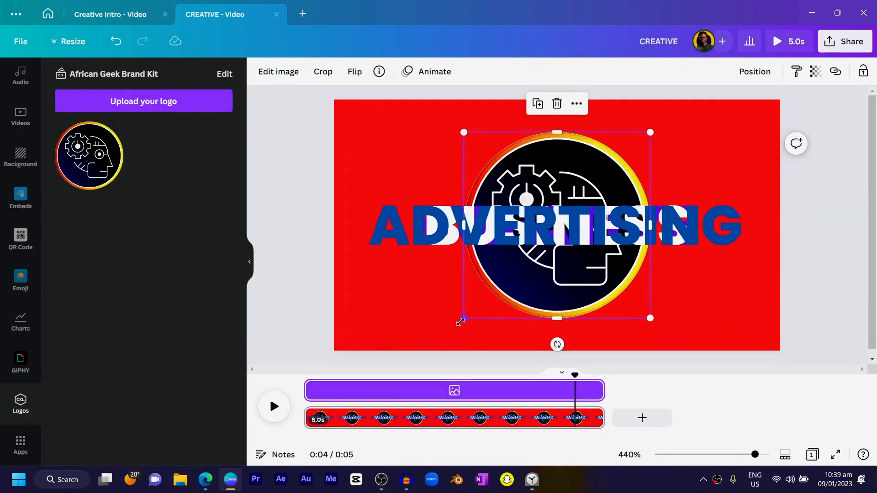
drag(462, 318, 512, 252)
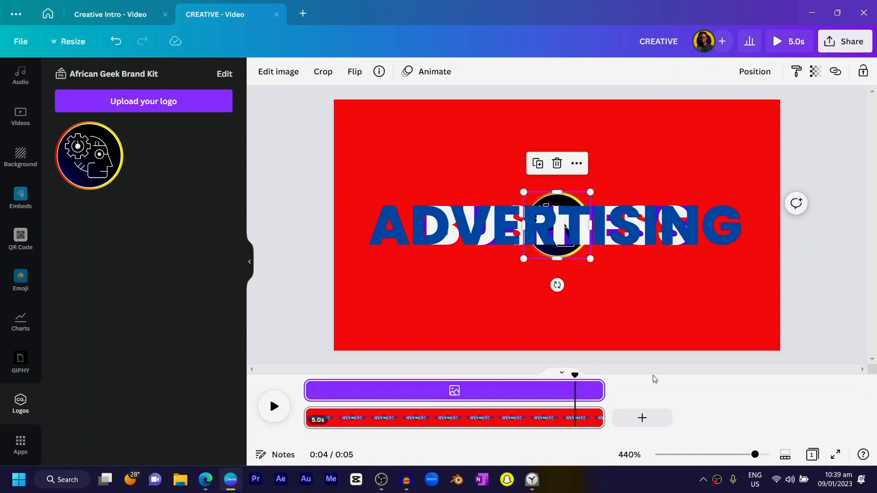
Trim the logo's timing to start just after the ADVERTISING text ends and bring the logo to the front.
drag(310, 389, 576, 391)
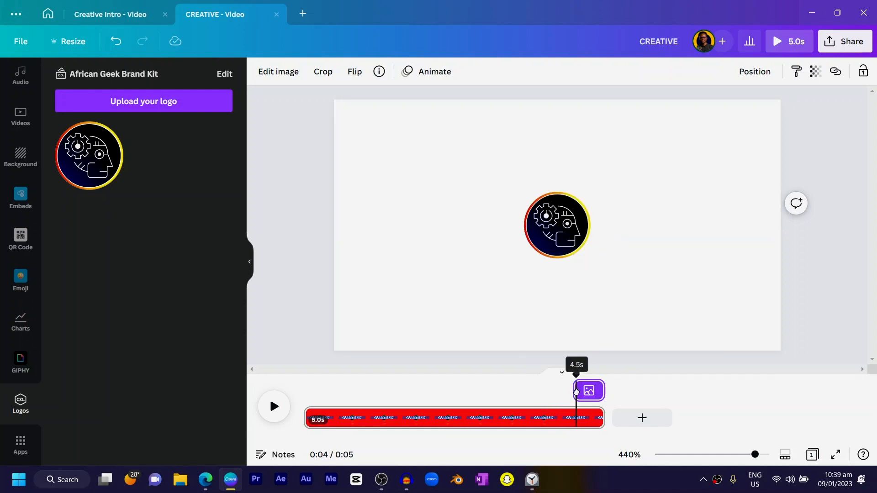
click(559, 238)
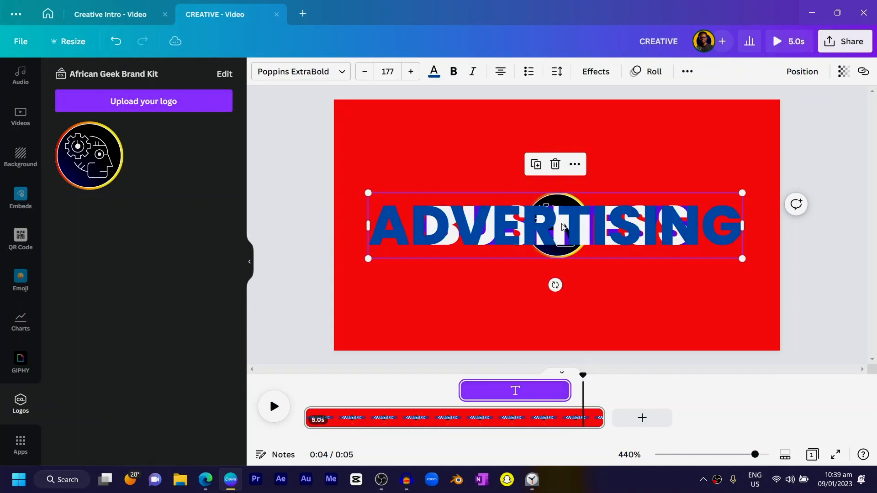
ctrl+click(560, 255)
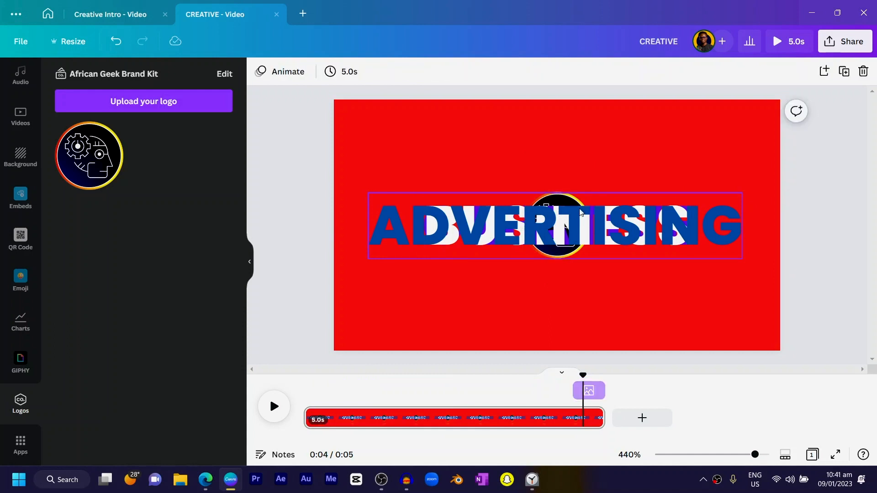
click(561, 227)
ctrl+click(561, 227)
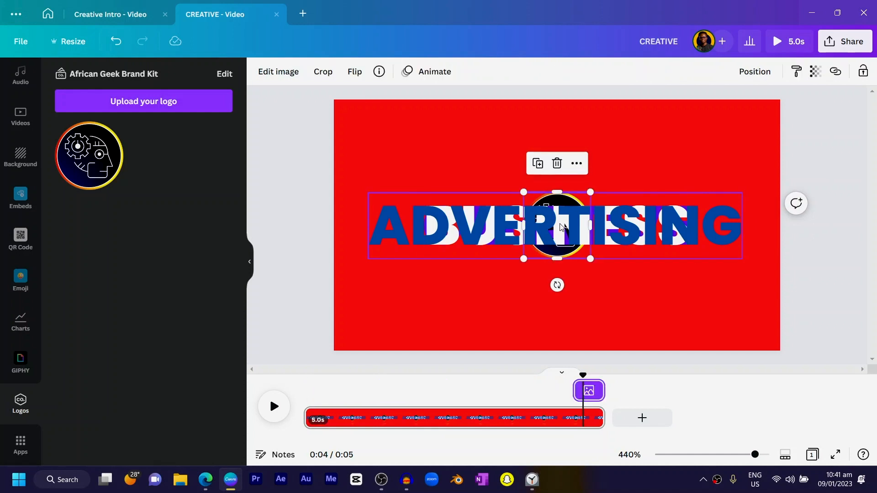
click(756, 74)
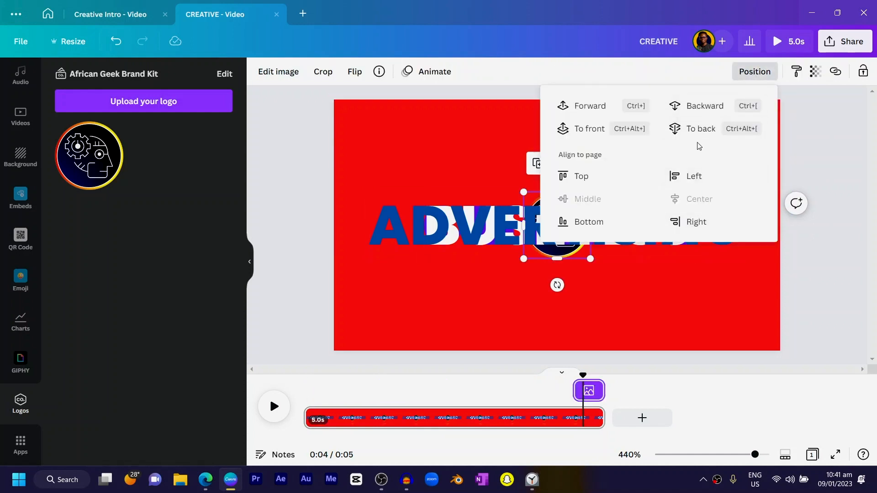
click(585, 130)
click(310, 223)
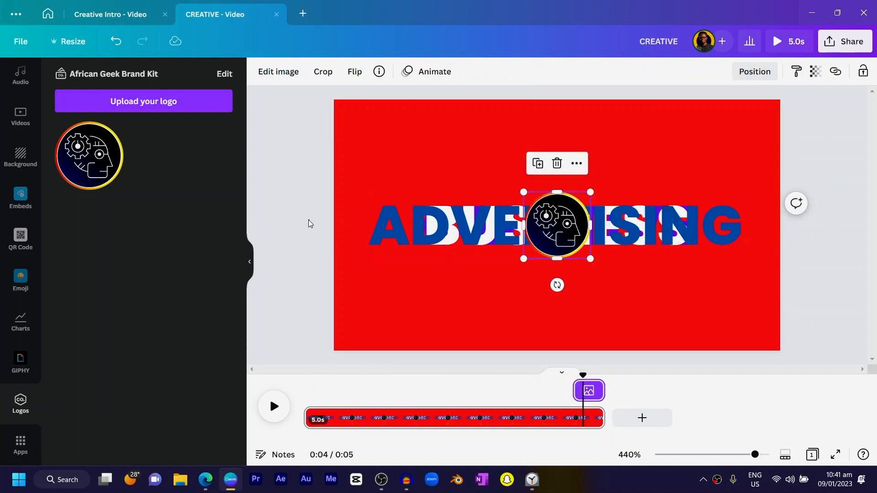
Apply the Baseline photo animation to the logo on enter, with the direction set to down.
click(419, 72)
scroll(144, 244, down, 1)
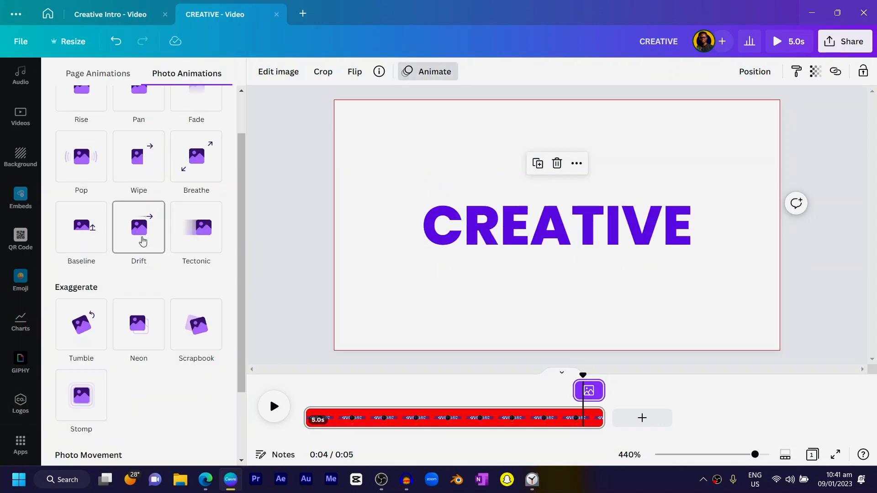
scroll(143, 242, up, 1)
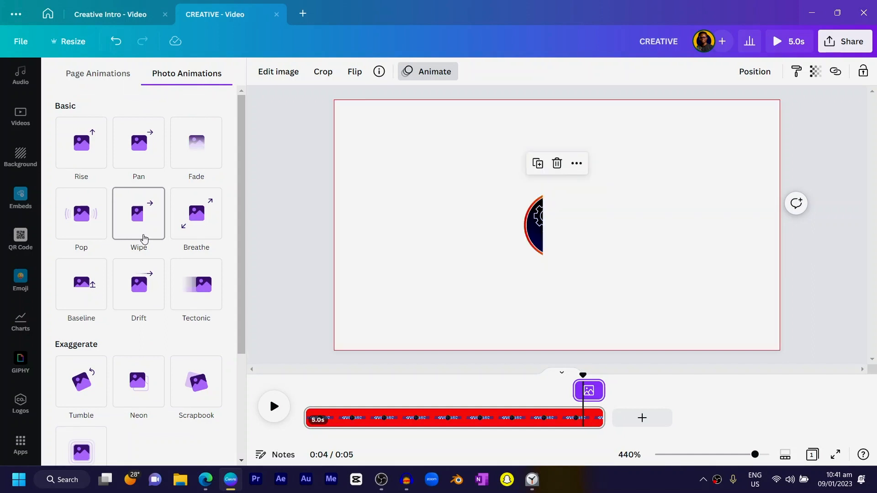
click(89, 299)
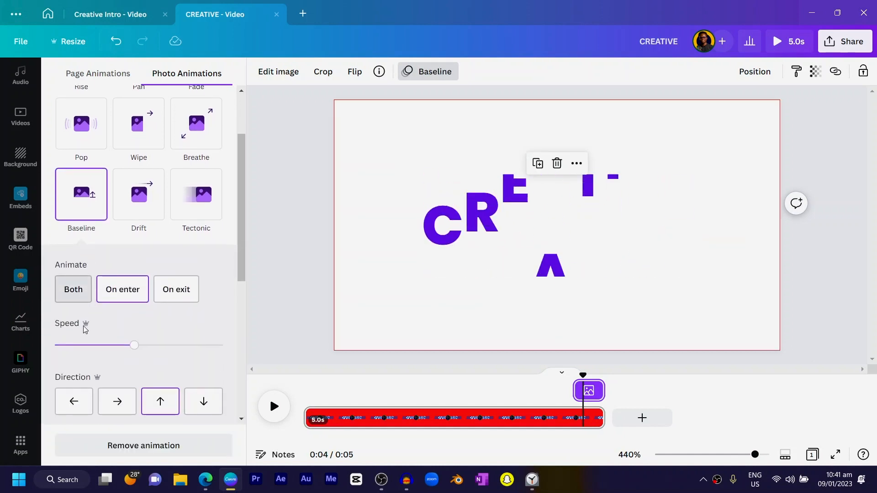
click(203, 402)
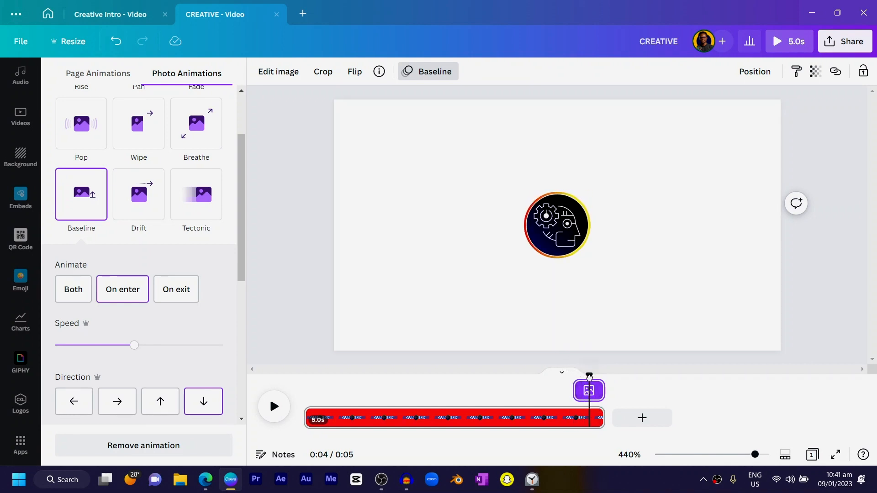
drag(590, 376, 544, 377)
click(305, 294)
Duplicate the ADVERTISING text and retime the copy to run from the red rectangle's end to the end of the video.
click(473, 219)
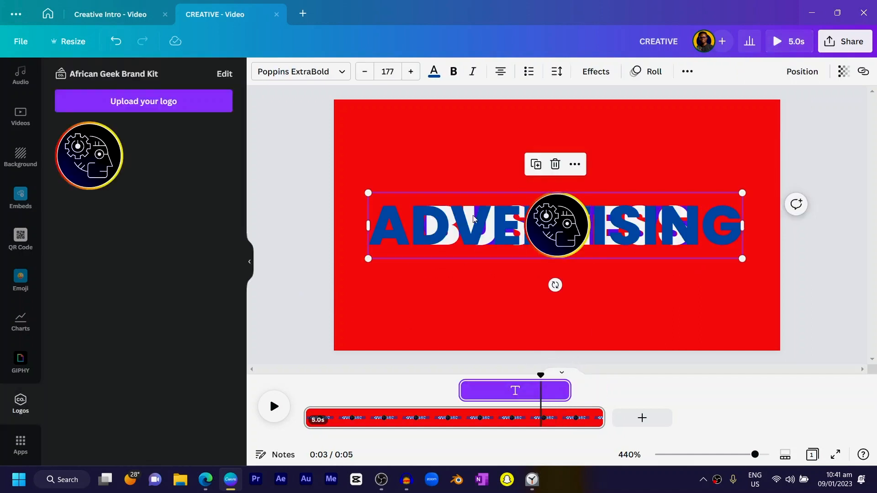
key(ctrl+d)
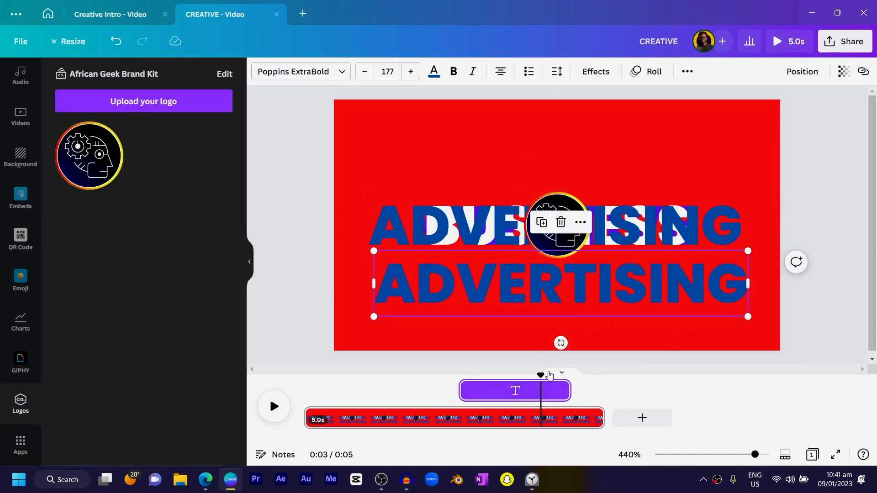
click(507, 334)
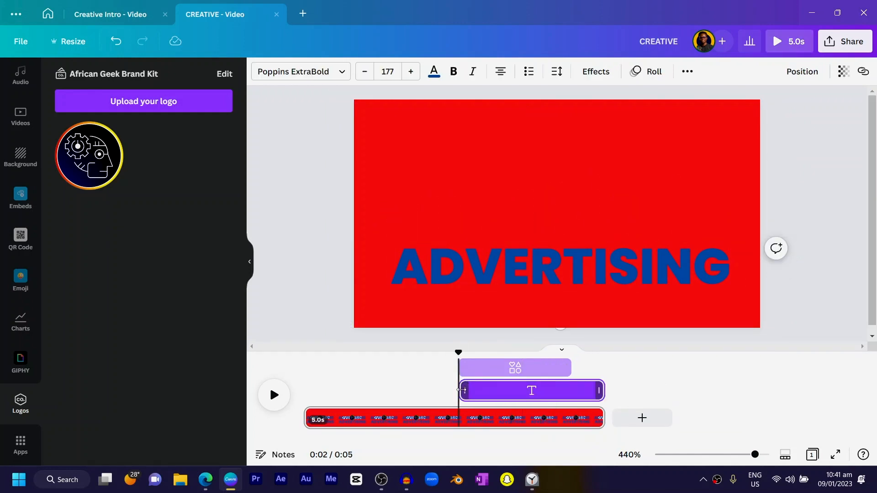
drag(461, 390, 577, 401)
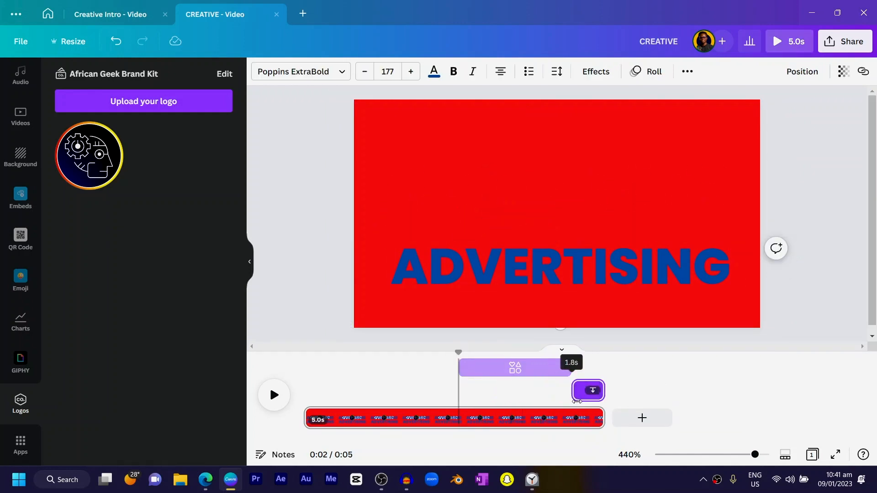
Replace the duplicated text's wording with "No limit to creativity".
drag(571, 354, 589, 362)
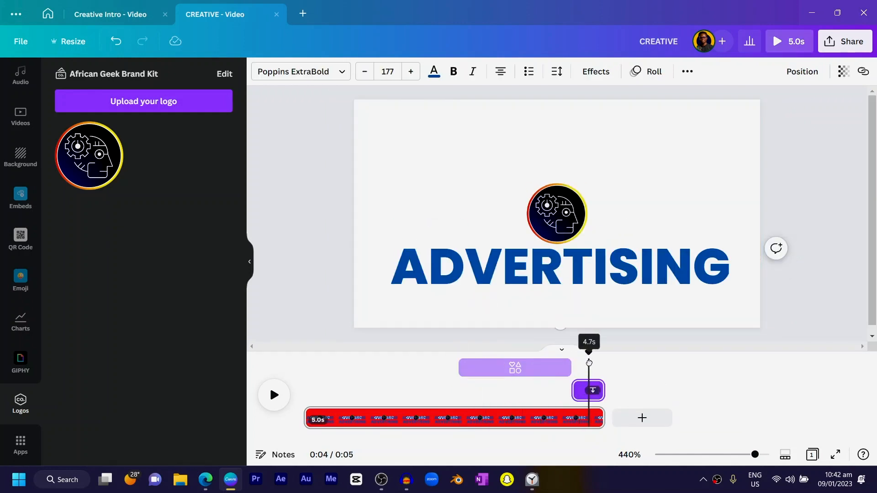
click(526, 283)
double_click(525, 281)
text(nO)
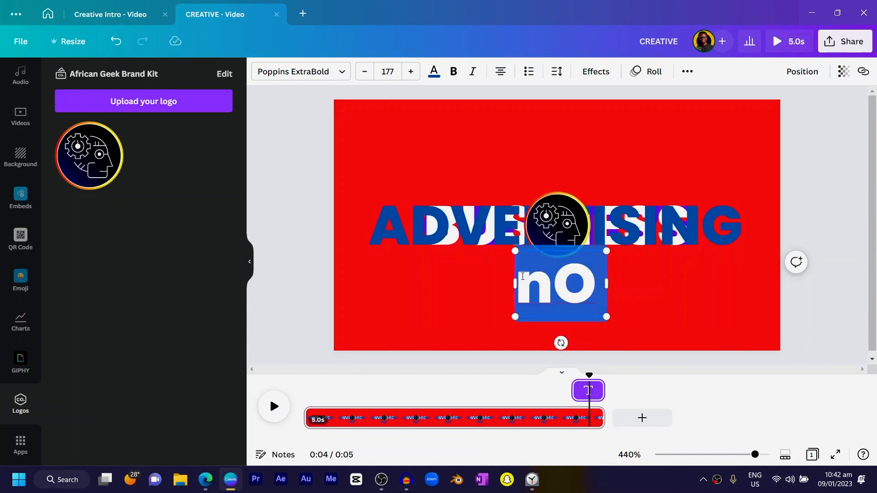
key(Caps_Lock)
text(N)
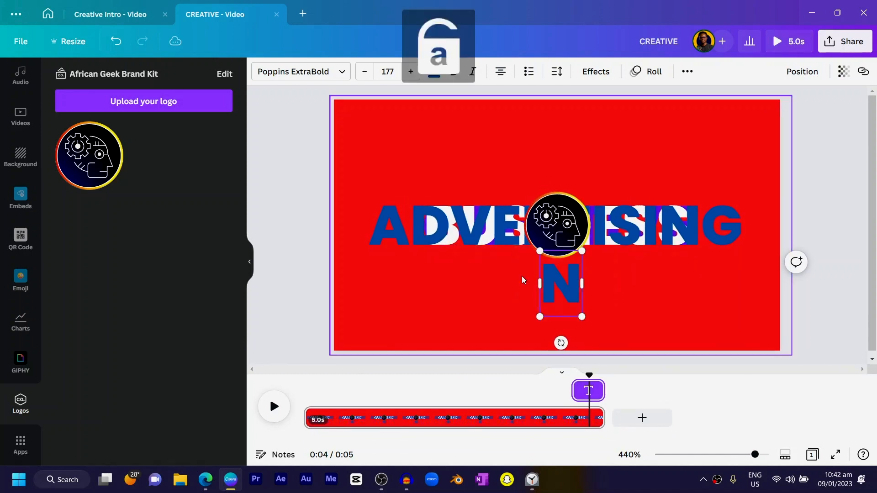
text(o limit to crea)
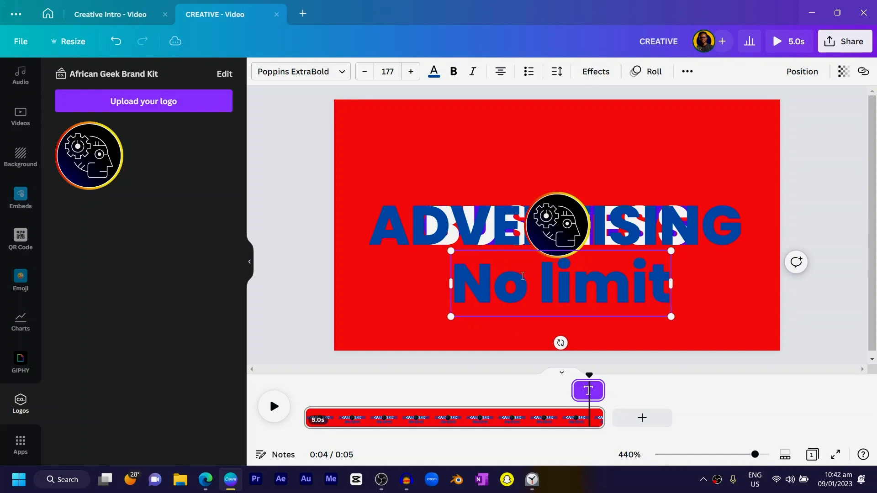
key(Caps_Lock)
text(TIVI)
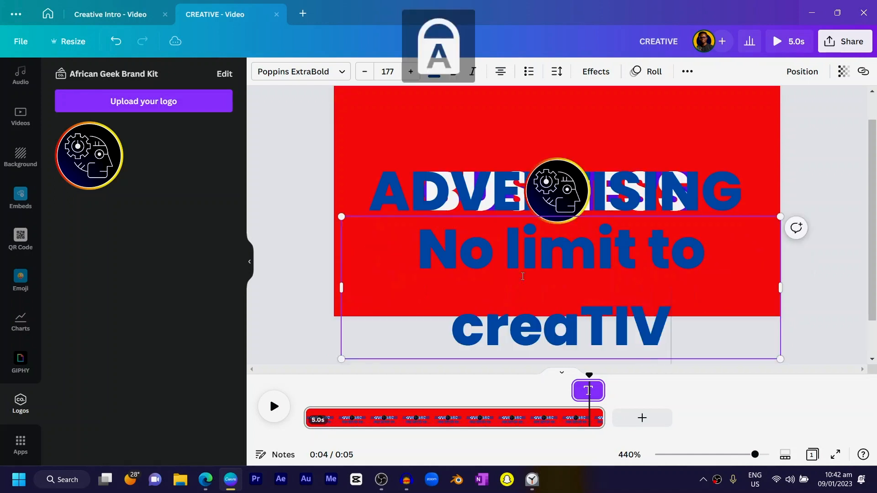
key(Caps_Lock)
key(BackSpace)
key(BackSpace)
key(BackSpace)
key(BackSpace)
key(Caps_Lock)
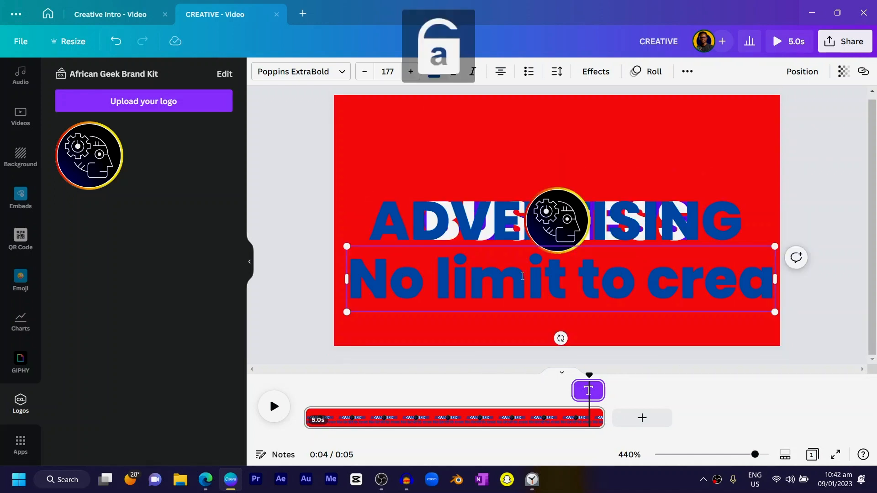
text(tivity)
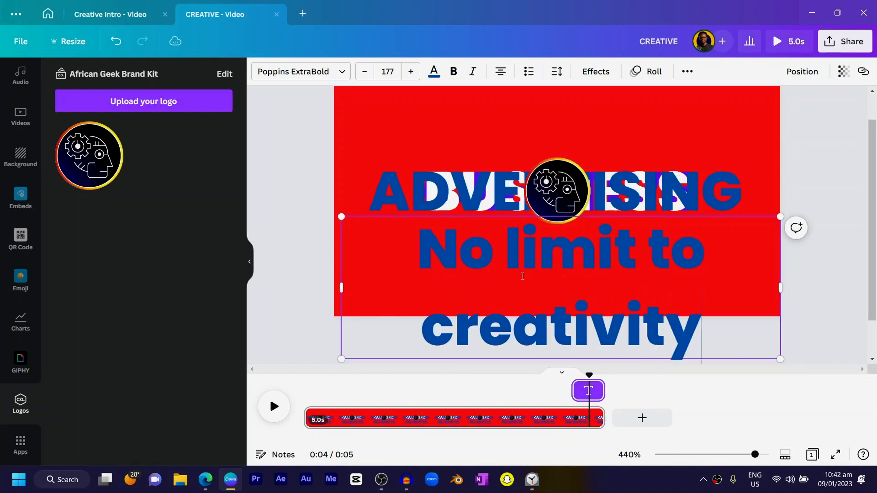
Recolor the "No limit to creativity" text black and change its font to Poppins.
key(ctrl+a)
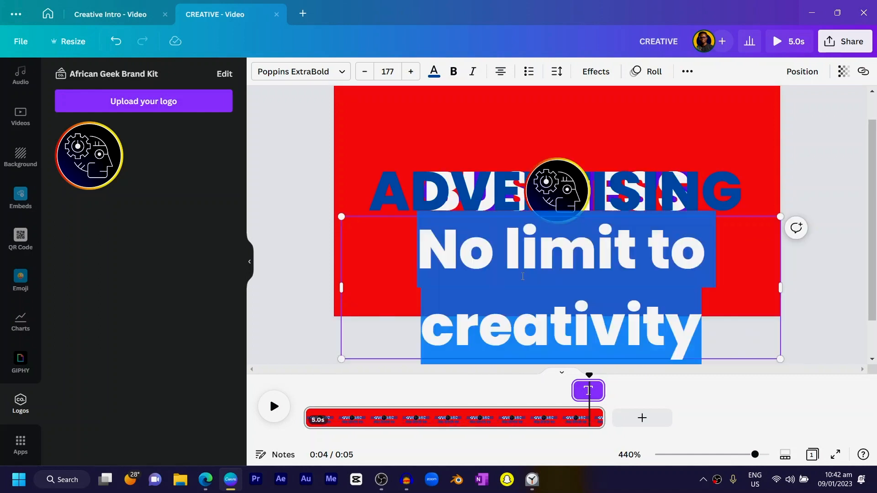
click(434, 71)
click(96, 132)
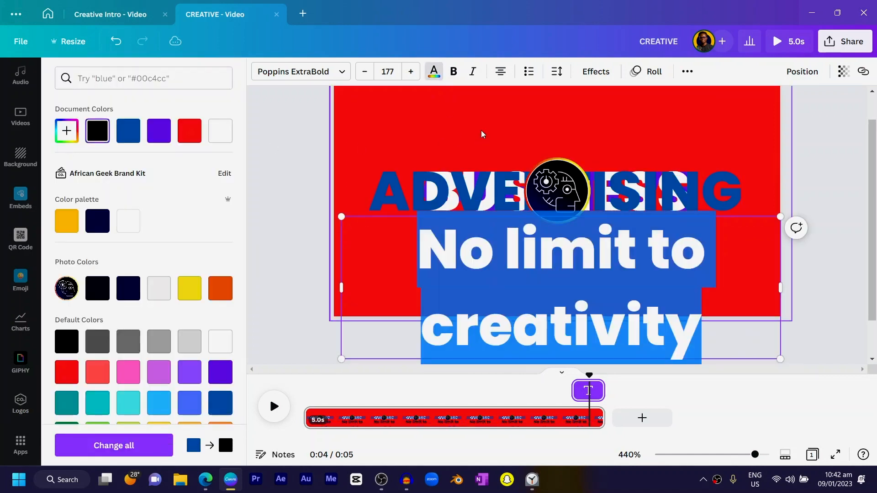
click(301, 71)
click(93, 297)
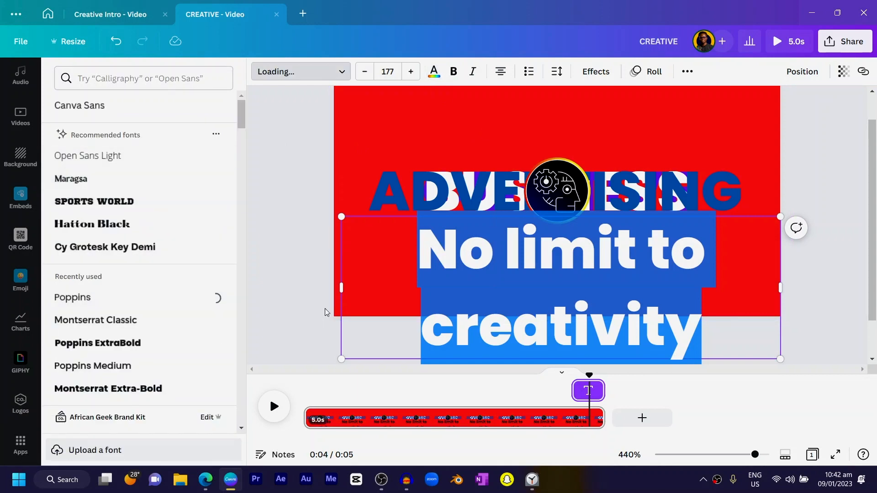
Shrink the "No limit to creativity" text to font size 36.2 and place it centered just below the logo.
drag(341, 358, 662, 277)
drag(731, 290, 568, 305)
click(283, 282)
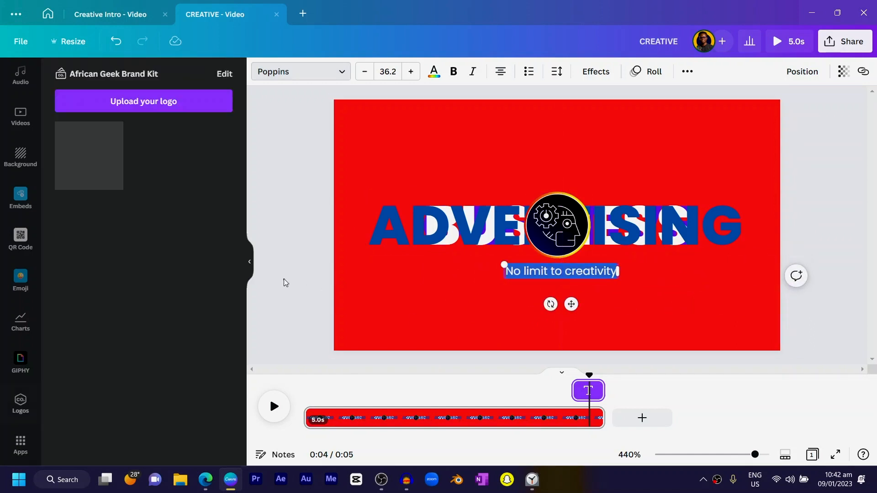
Review the intro backward from the logo ending to its start and select the full-page red rectangle.
drag(590, 374, 411, 406)
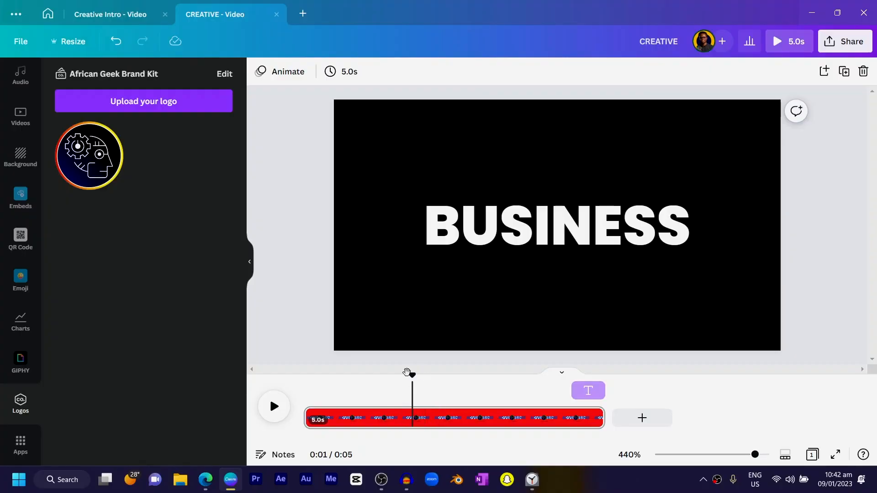
drag(411, 377, 302, 376)
click(380, 318)
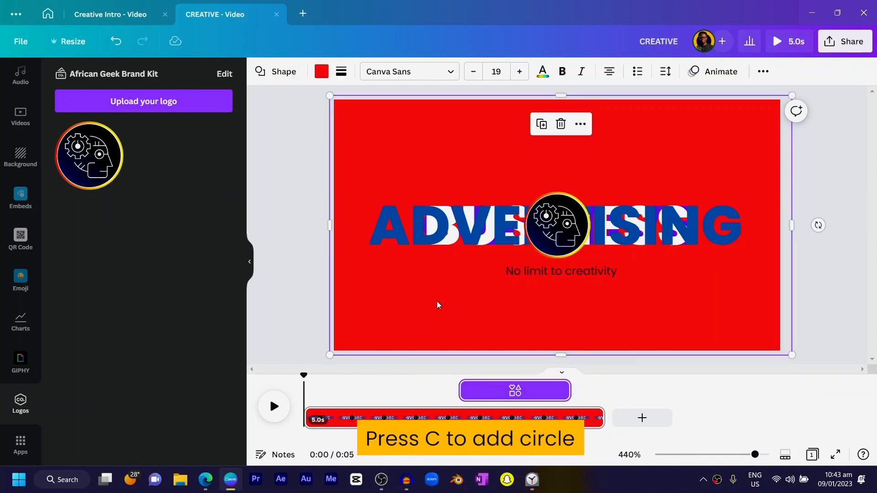
Add a circle to the canvas and scatter small and large blue copies of it around the words and logo.
click(263, 320)
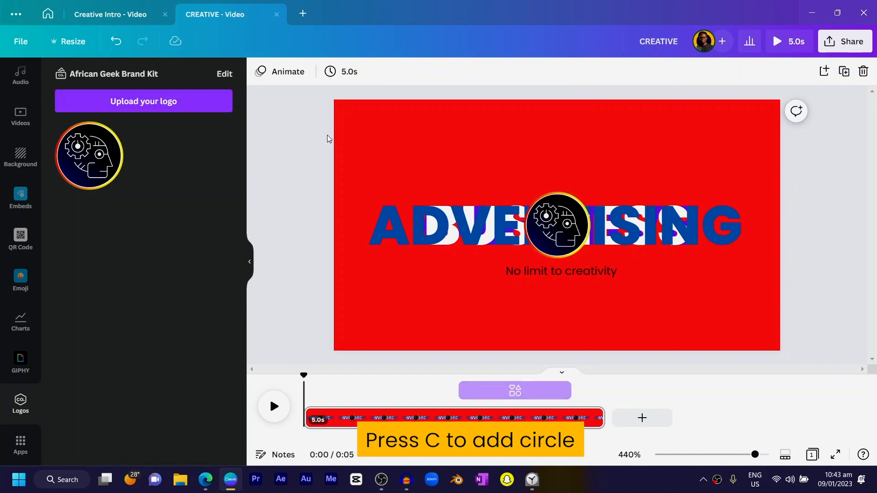
key(c)
drag(566, 259, 379, 313)
key(ctrl+d)
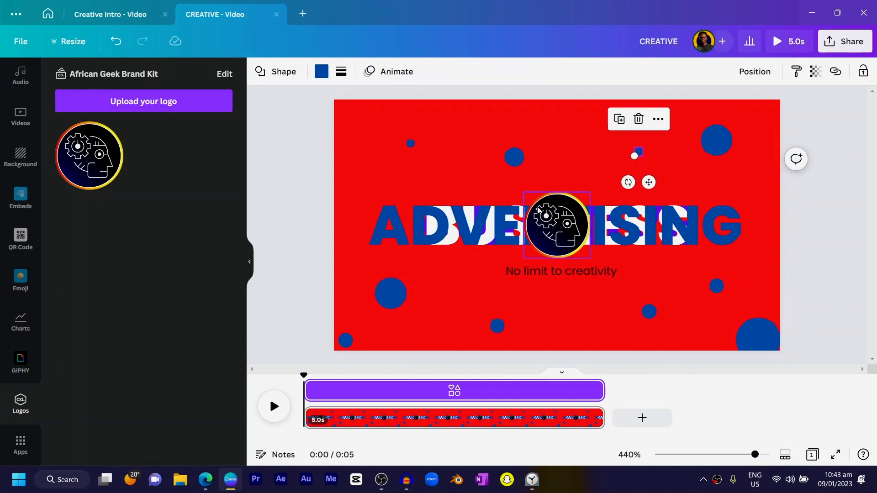
key(ctrl+d)
drag(652, 186, 624, 197)
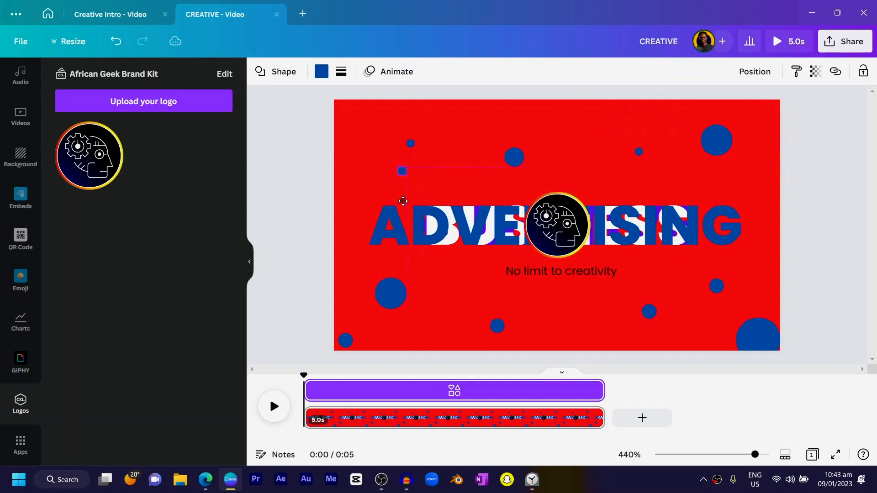
drag(403, 201, 600, 197)
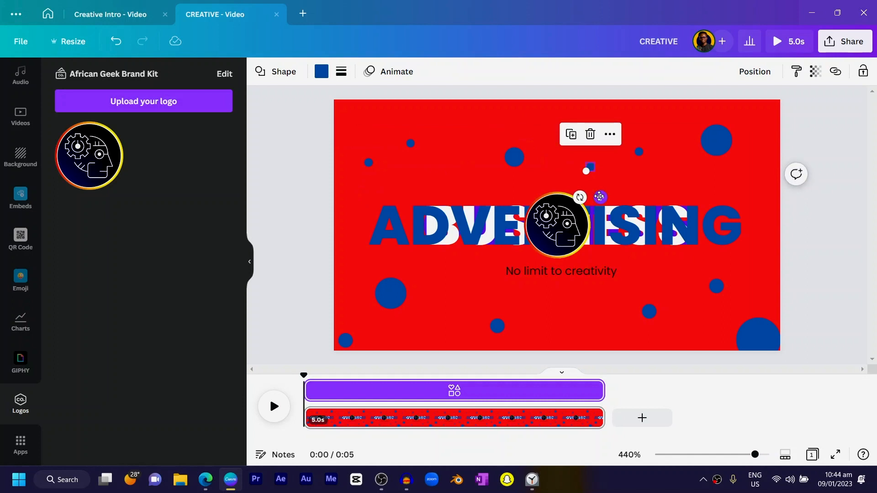
Enlarge the small circles near the upper left, above the logo and near the upper right to vary their sizes.
click(408, 143)
click(590, 168)
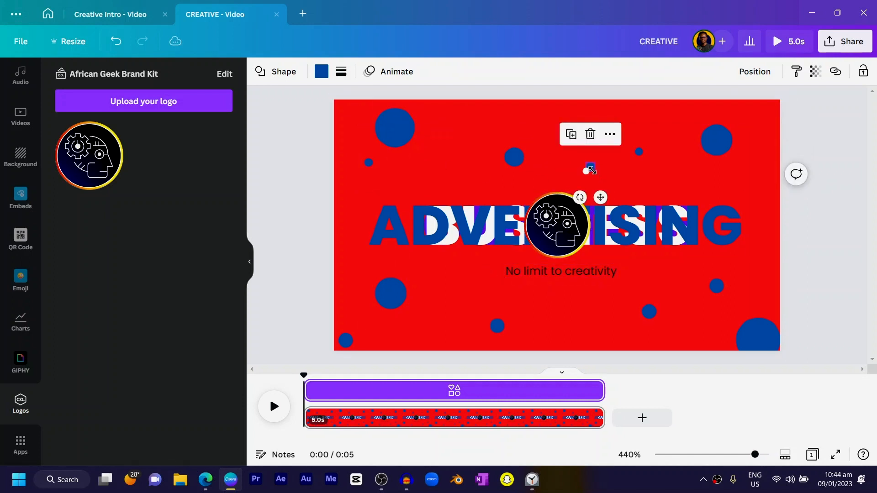
drag(586, 171, 577, 179)
click(638, 153)
drag(643, 147, 662, 126)
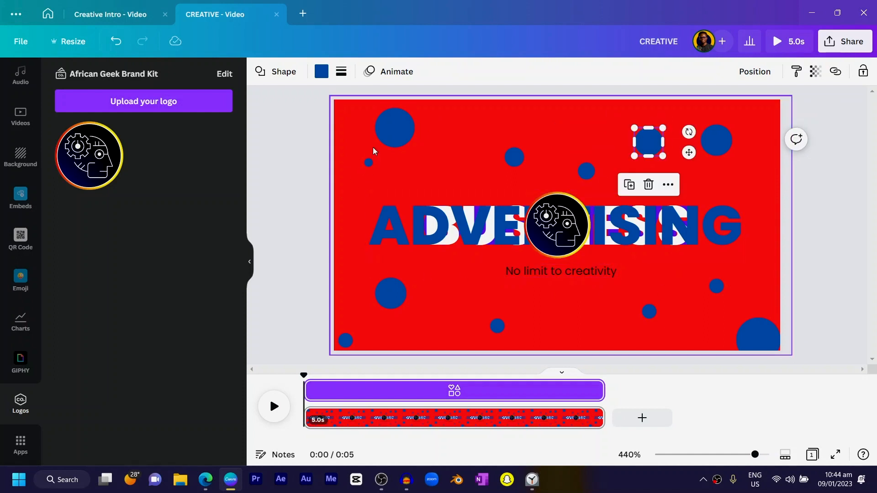
Shorten the upper-left, upper-middle and lower-left circles to brief timings at the intro's start, offsetting two slightly from the beginning.
click(420, 133)
click(382, 129)
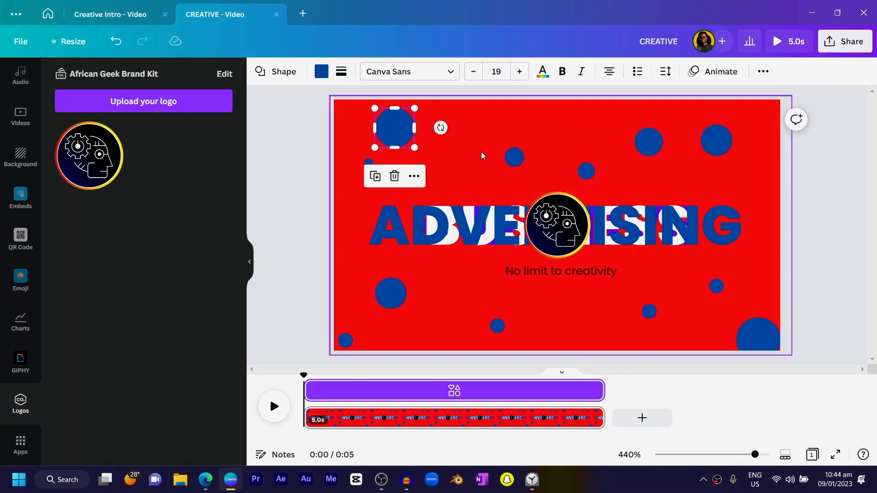
click(514, 155)
click(386, 287)
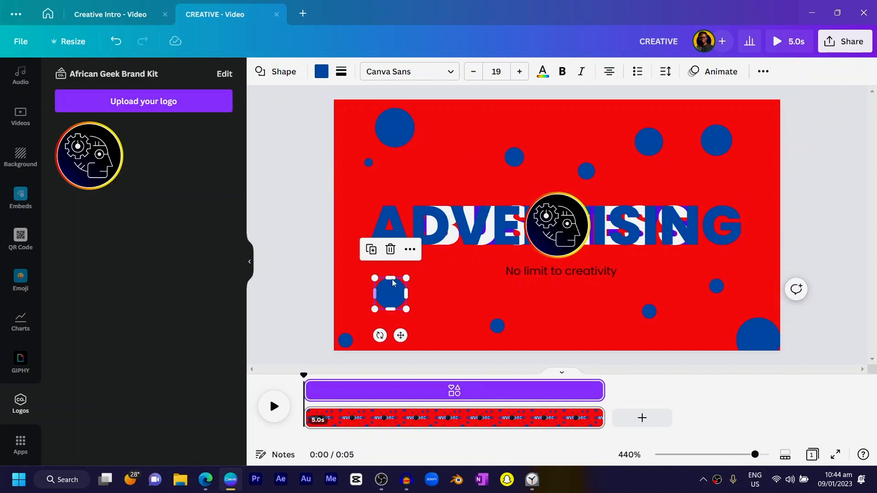
shift+click(398, 131)
shift+click(521, 147)
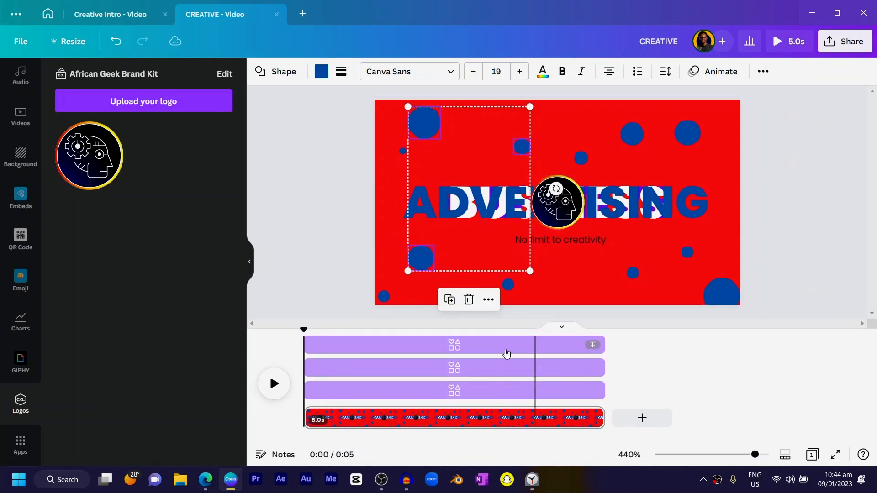
drag(605, 367, 326, 367)
drag(604, 390, 333, 374)
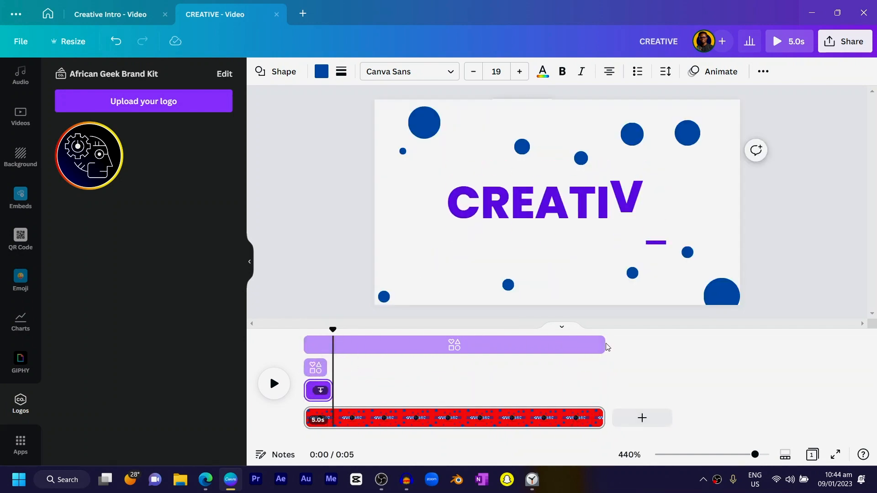
drag(605, 346, 316, 343)
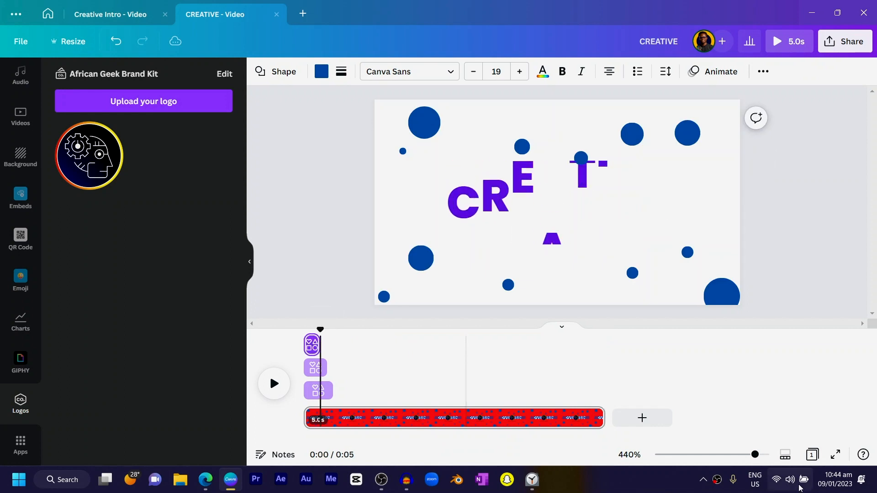
drag(756, 456, 772, 456)
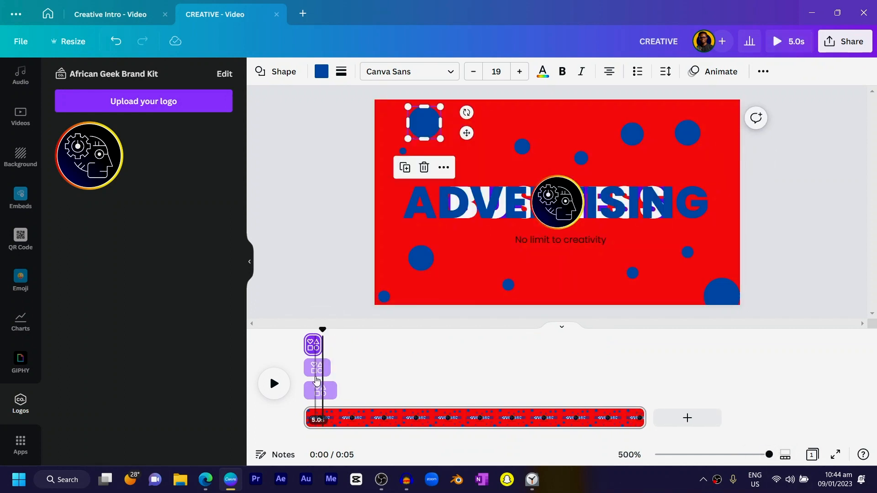
drag(317, 374, 325, 393)
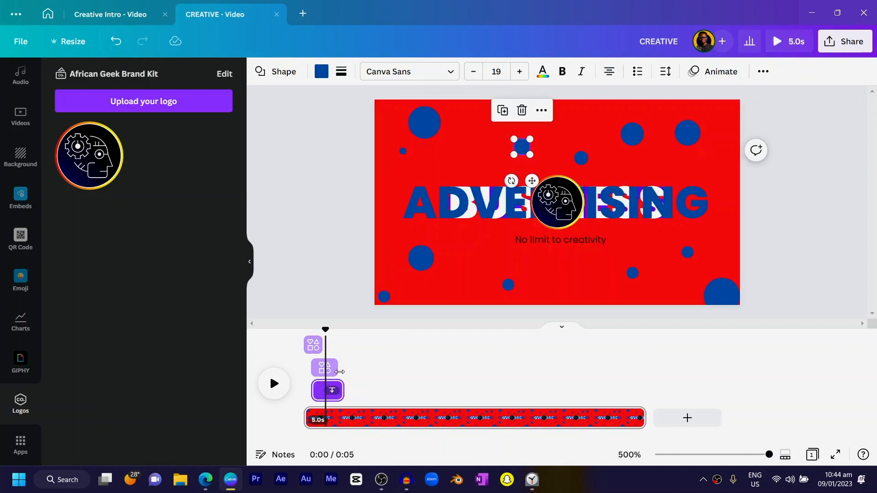
Apply the Pop animation to each of the three circles timed at the start of the intro.
click(709, 74)
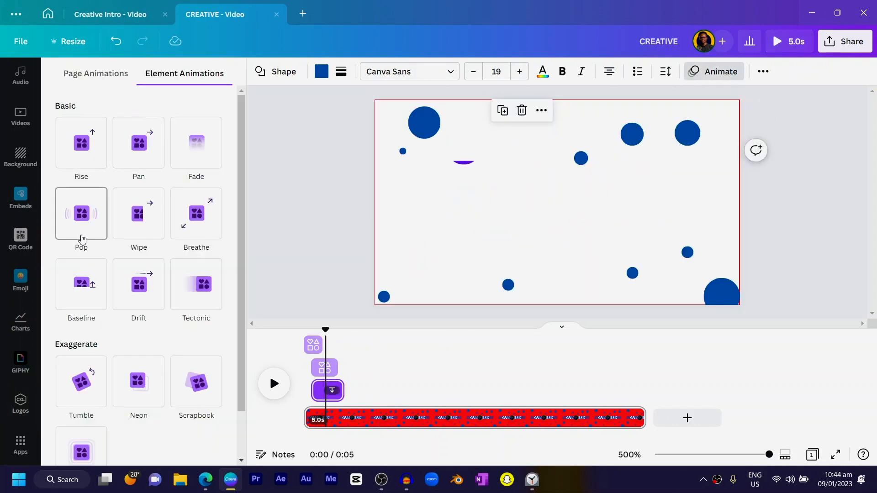
click(81, 231)
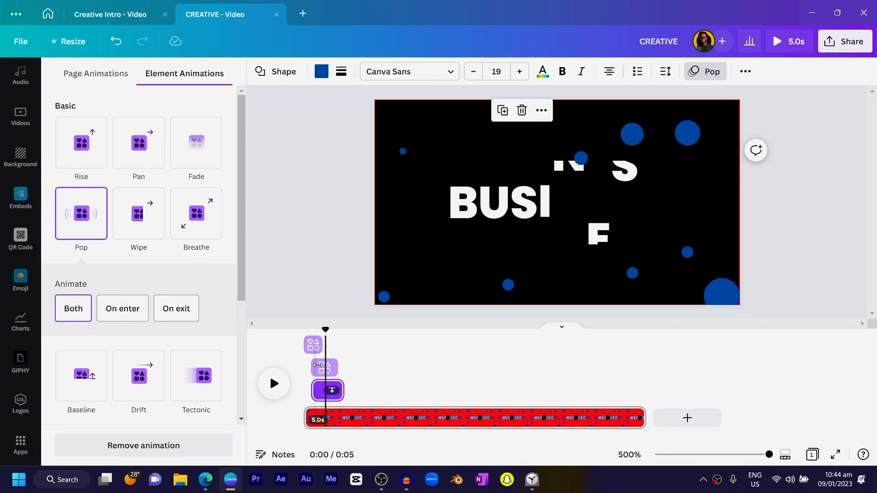
click(325, 368)
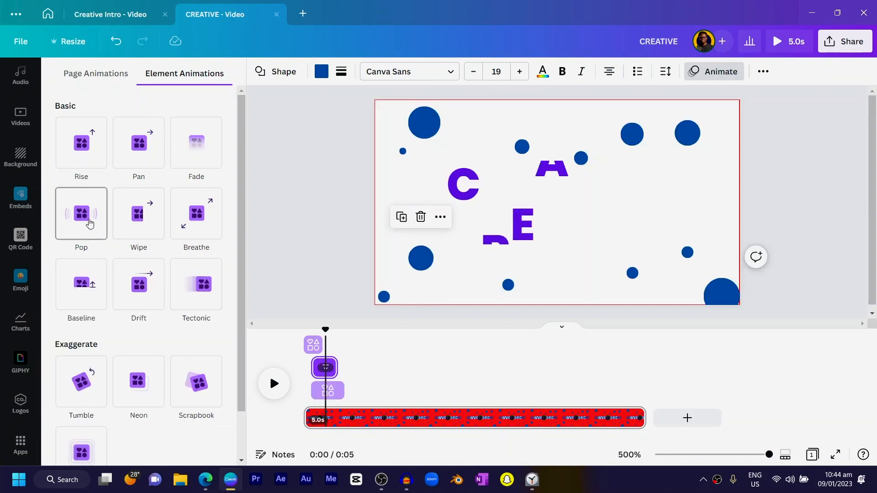
click(92, 229)
click(314, 352)
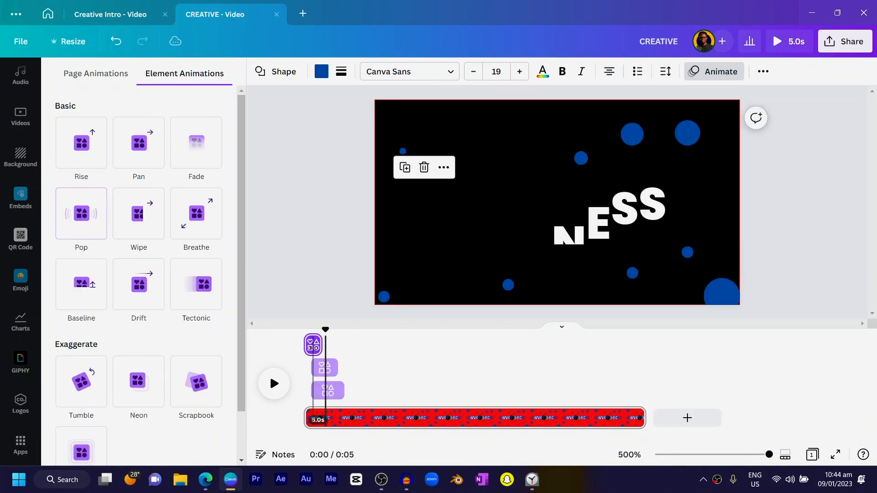
click(84, 218)
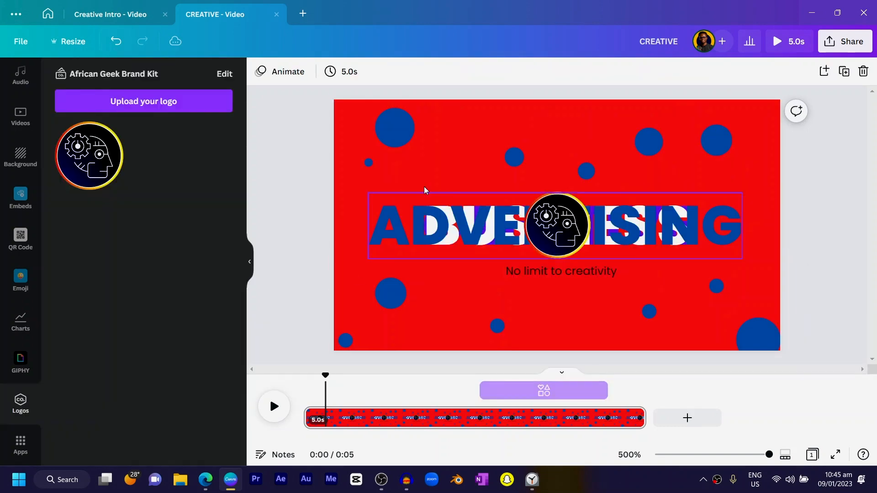
Select all the blue circles together and apply the Pop element animation to them.
click(386, 132)
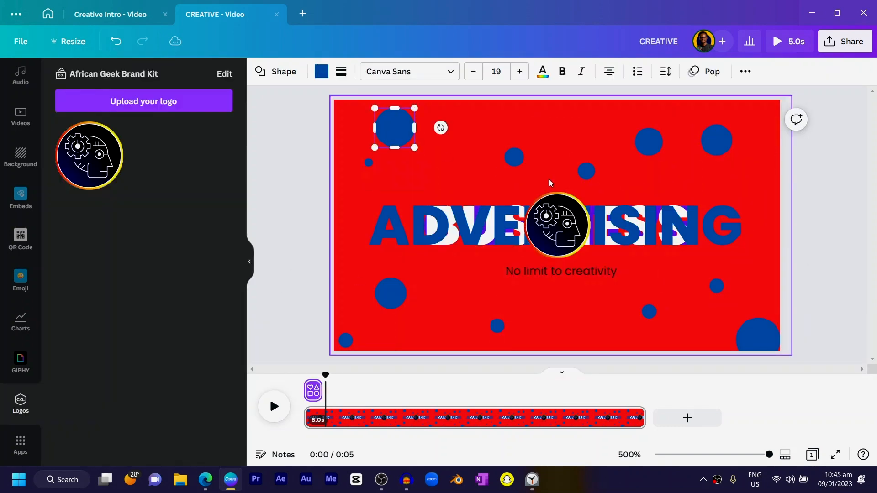
shift+click(515, 157)
shift+click(583, 165)
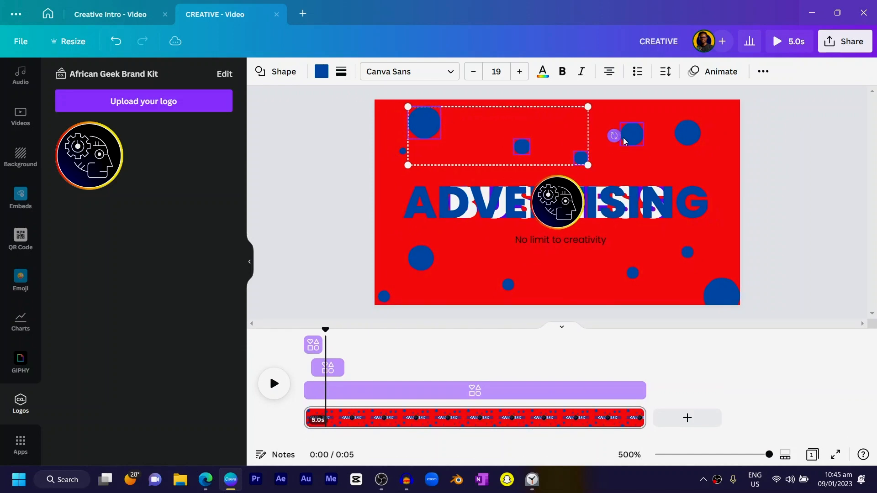
shift+click(640, 138)
shift+click(701, 136)
shift+click(437, 139)
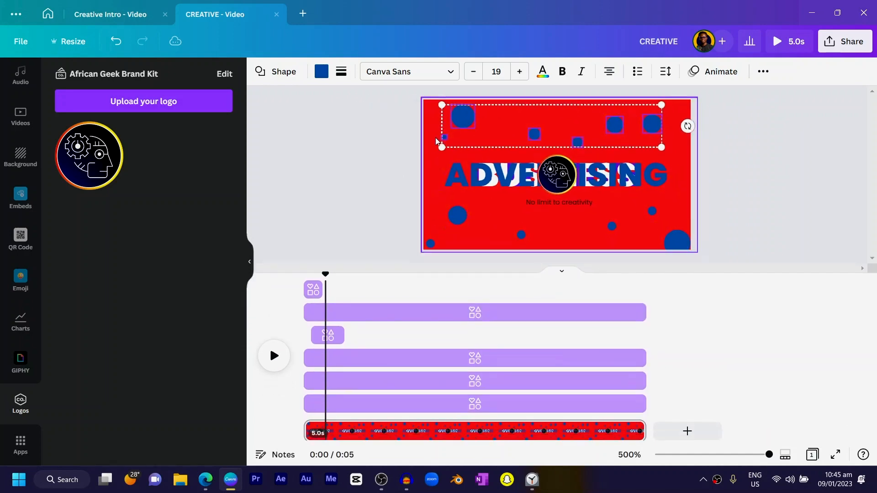
shift+click(458, 212)
shift+click(462, 212)
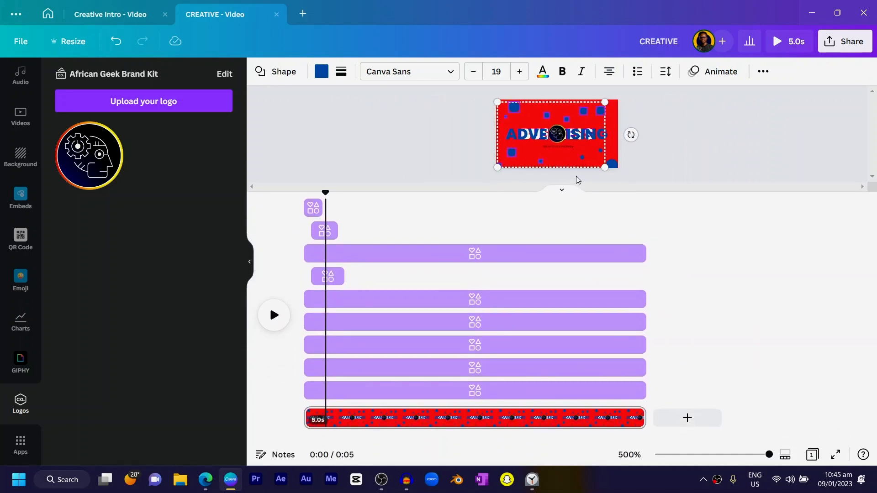
shift+click(583, 157)
shift+click(597, 137)
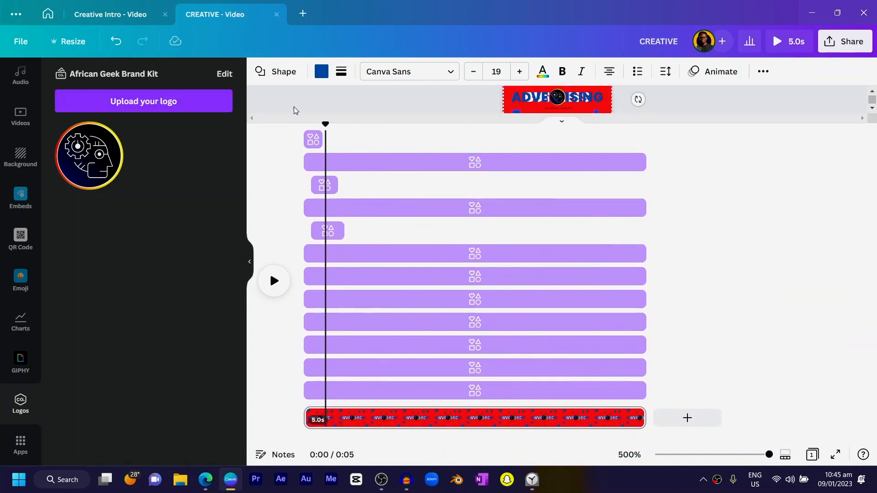
click(720, 72)
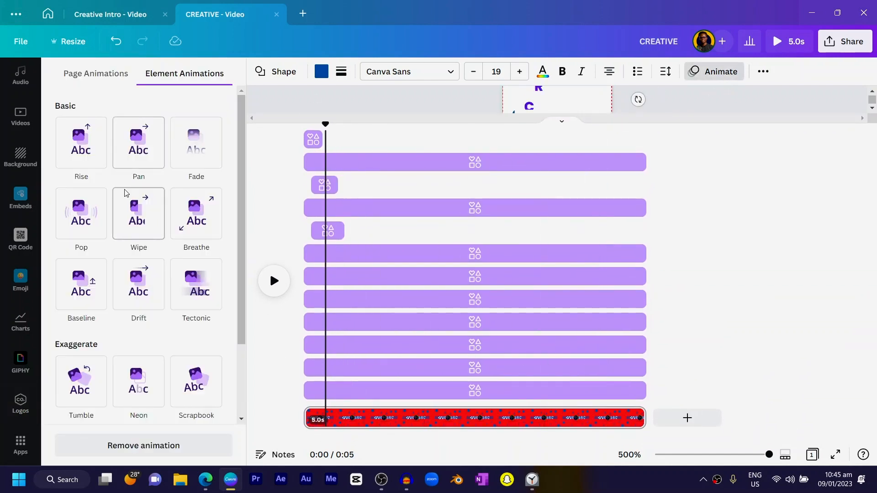
click(95, 223)
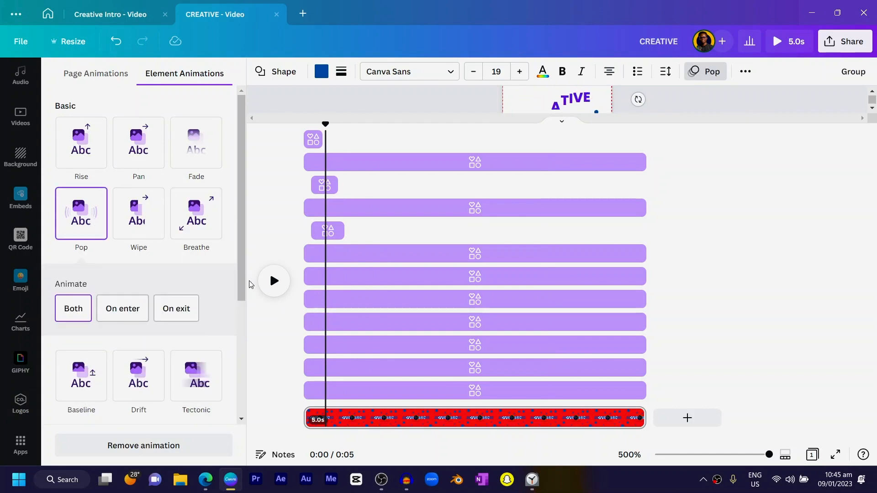
Trim the full-length circle timings into short segments staggered across the 5-second timeline, with one starting around 0:04.
drag(308, 252, 632, 261)
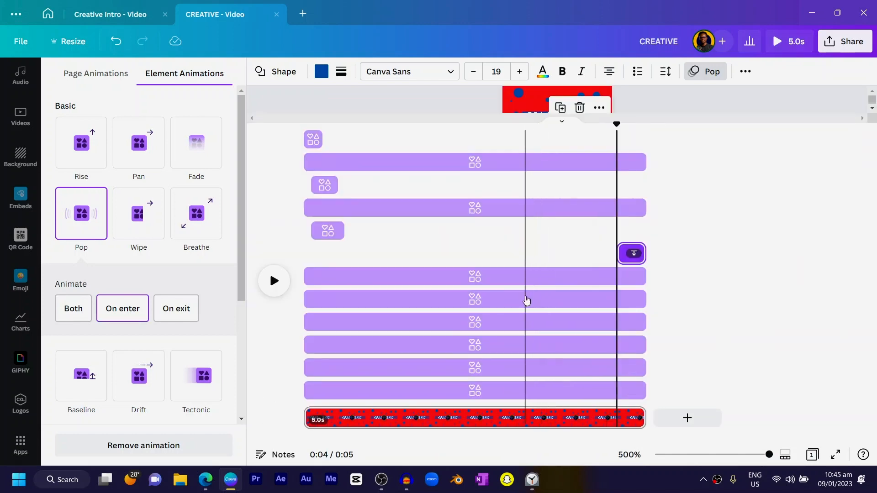
click(526, 300)
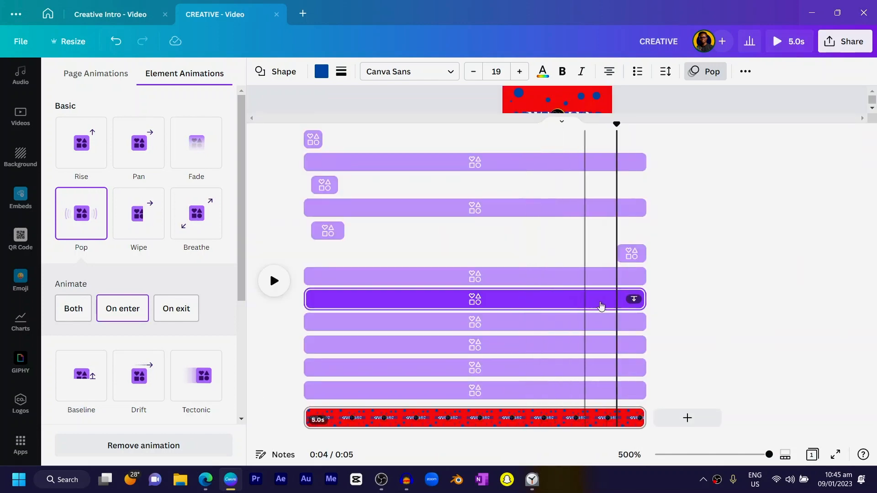
drag(642, 299, 393, 294)
click(325, 328)
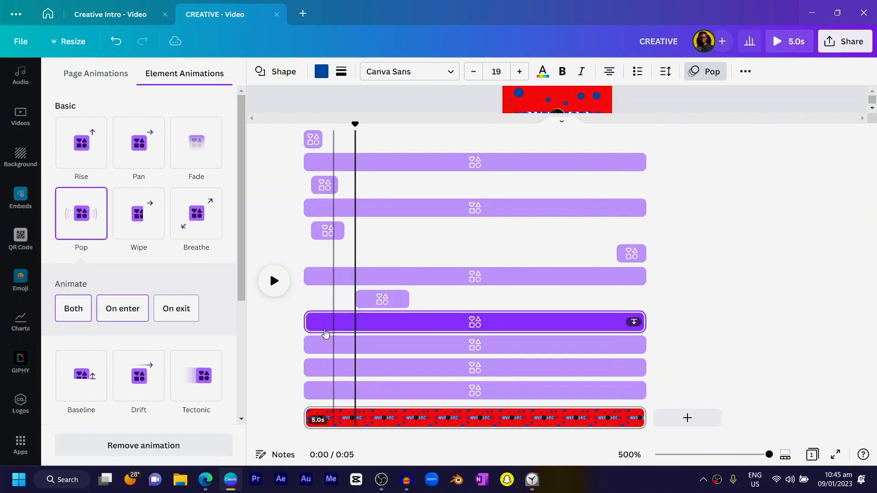
drag(305, 322, 482, 323)
click(434, 278)
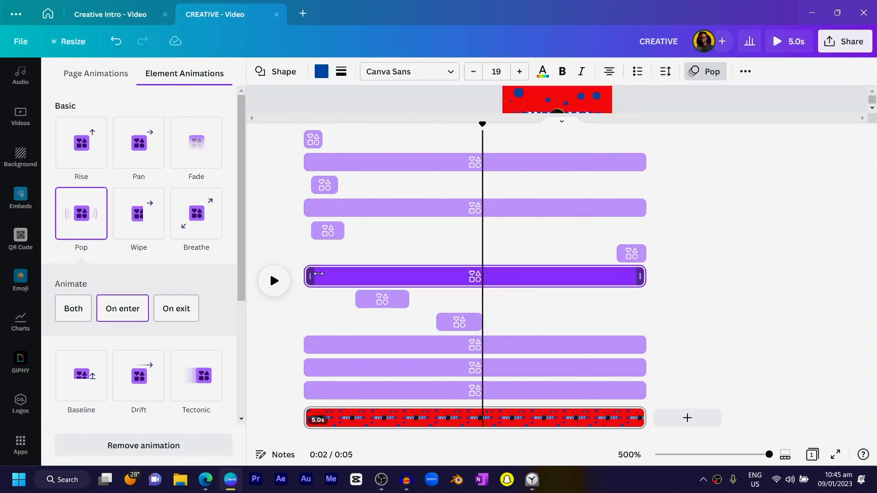
drag(318, 274, 495, 297)
click(548, 213)
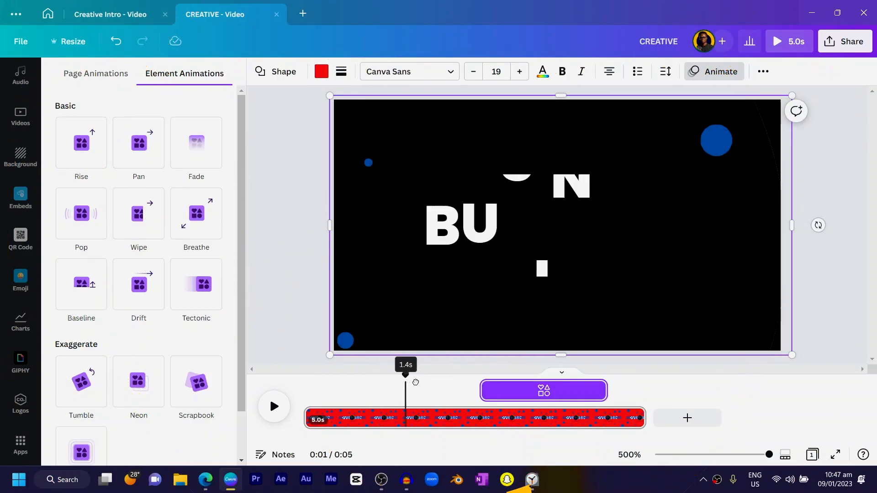
Go to 3.5 s in the red ADVERTISING scene and recolor its visible upper-right circle off-white.
drag(406, 375, 546, 373)
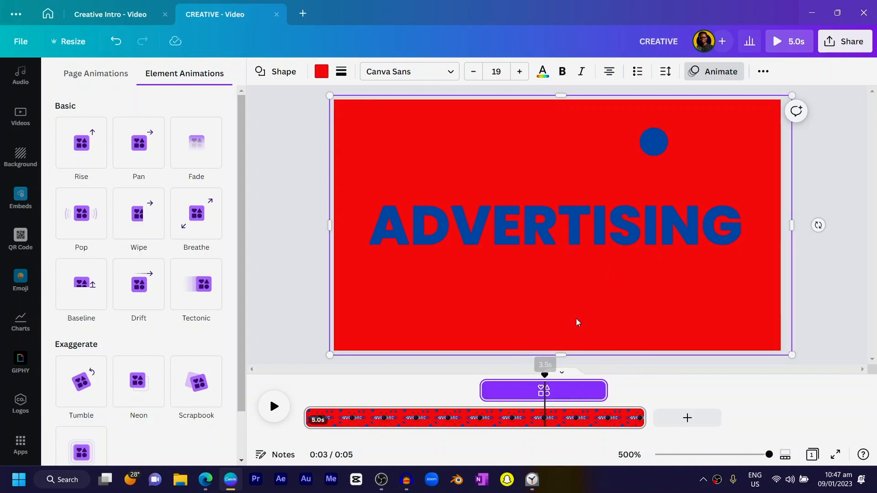
click(651, 151)
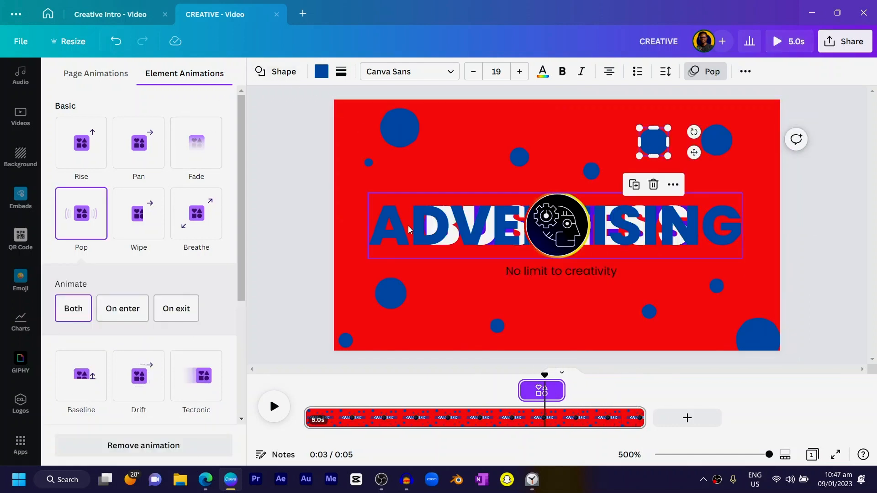
click(321, 71)
click(67, 161)
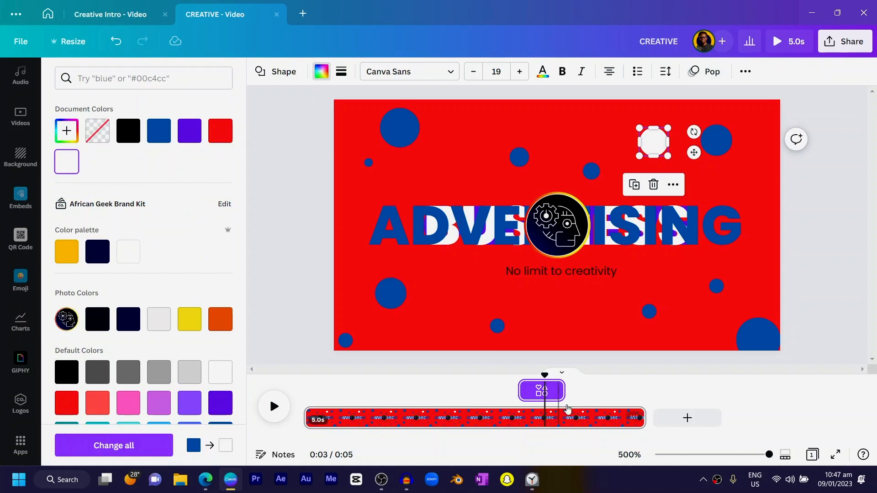
Recolor the small circle below the tagline and the large lower-right corner circle off-white, checking the scene around 3 seconds.
drag(545, 376, 513, 377)
click(496, 329)
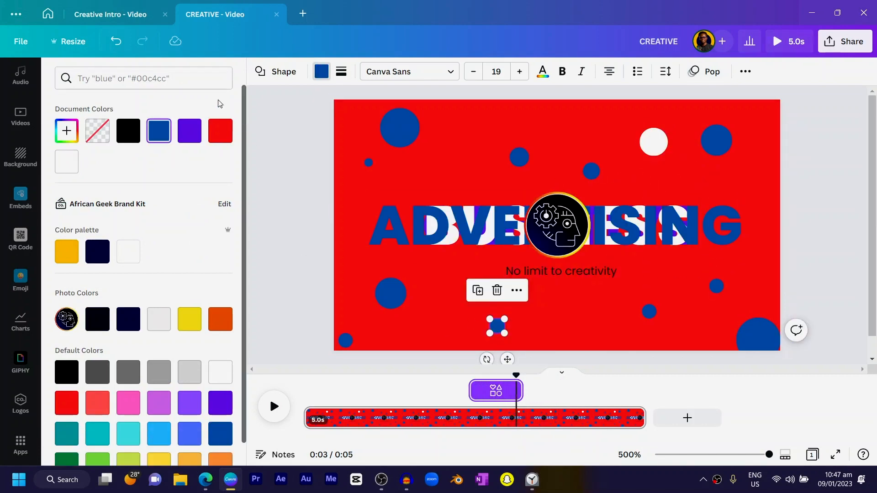
click(751, 342)
click(128, 252)
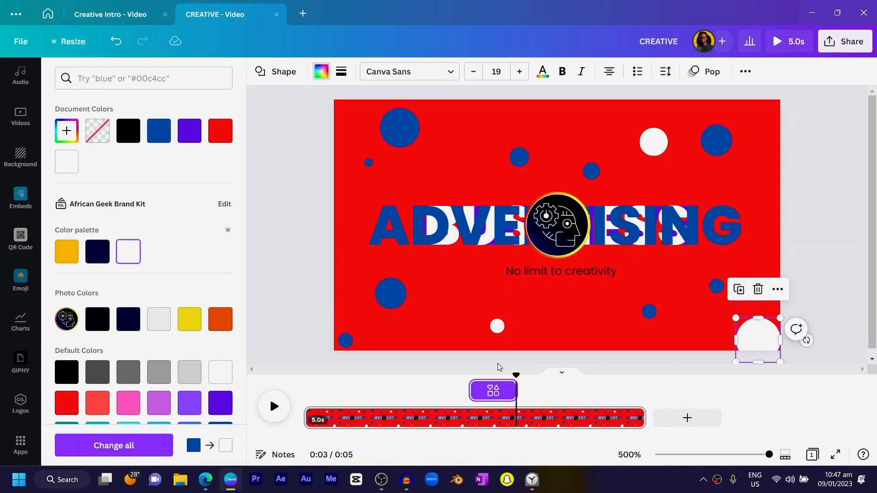
Recolor the lower-left, upper-right and tiny upper-left circles in the black BUSINESS scene off-white.
drag(515, 374, 404, 408)
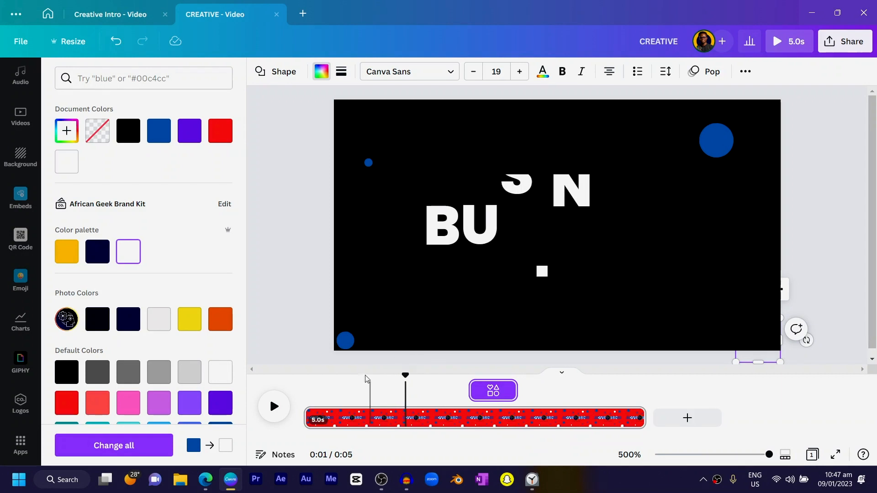
click(350, 345)
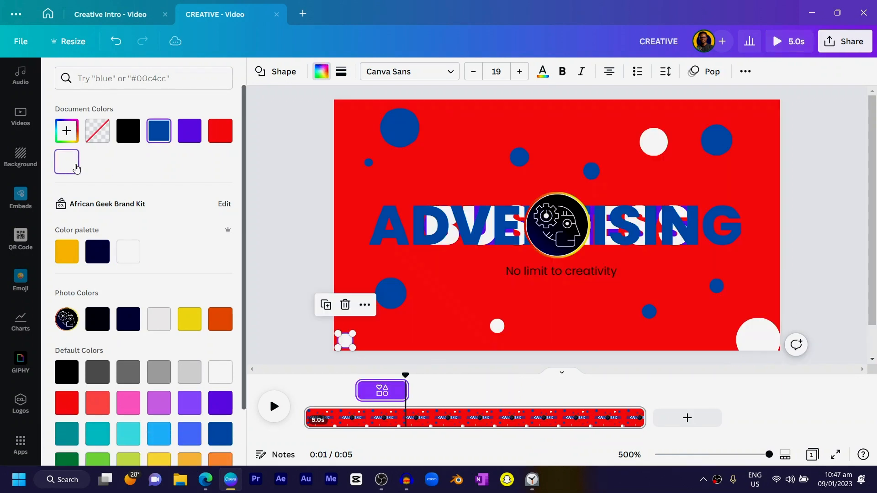
click(76, 168)
drag(405, 375, 392, 375)
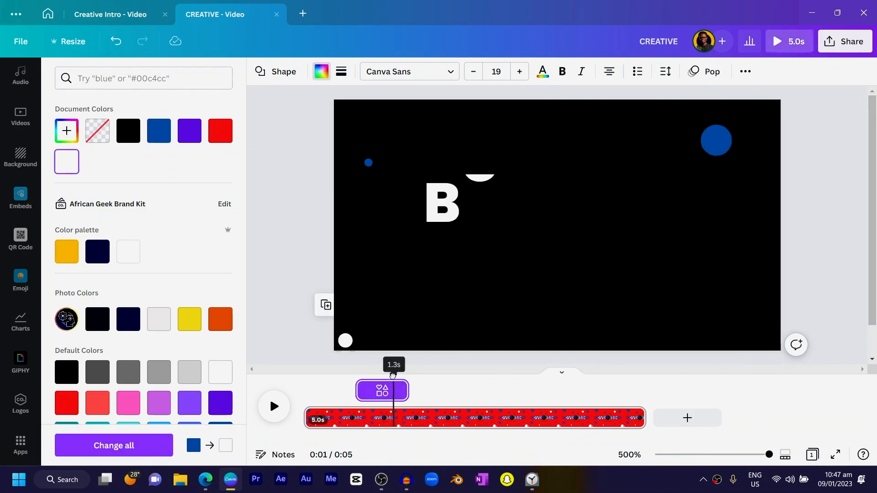
click(726, 141)
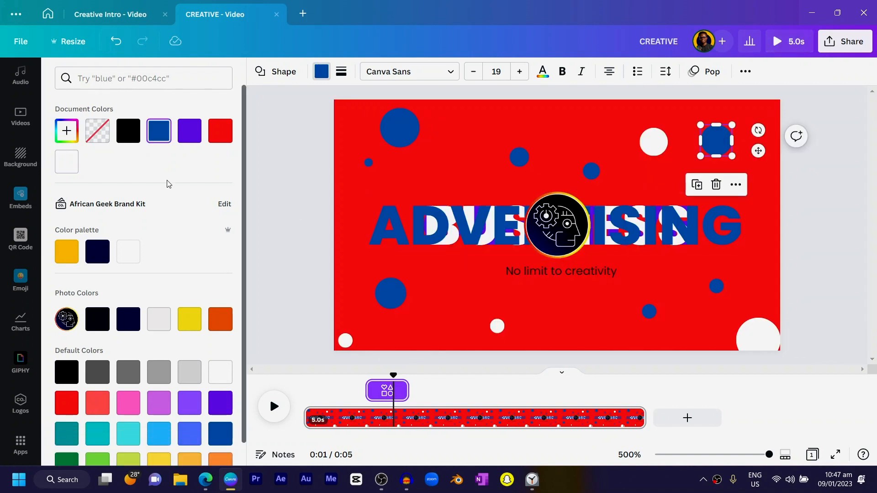
click(76, 167)
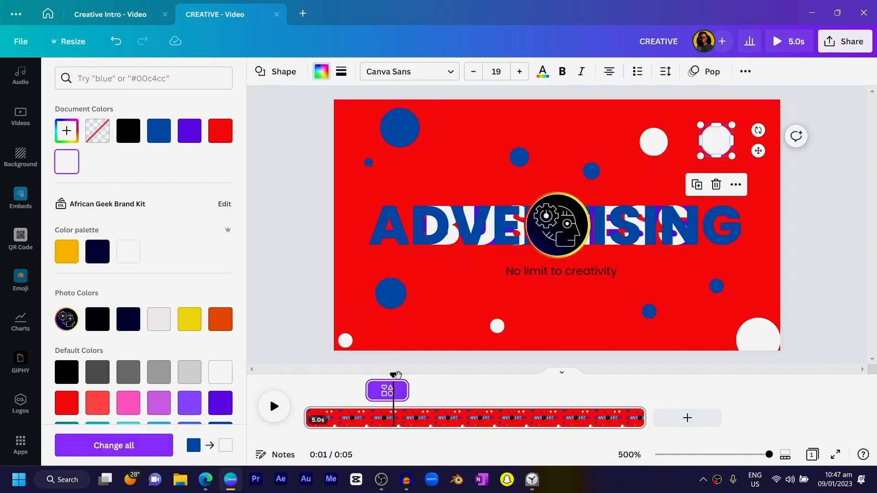
drag(394, 376, 390, 378)
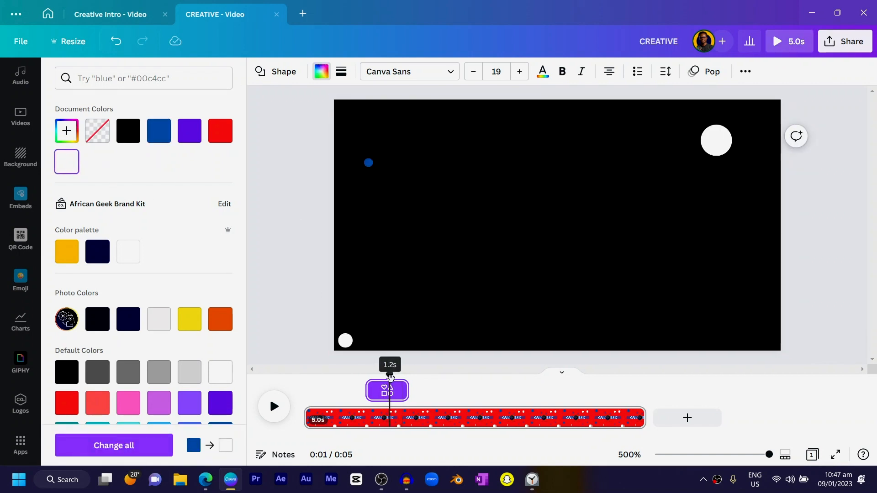
click(369, 166)
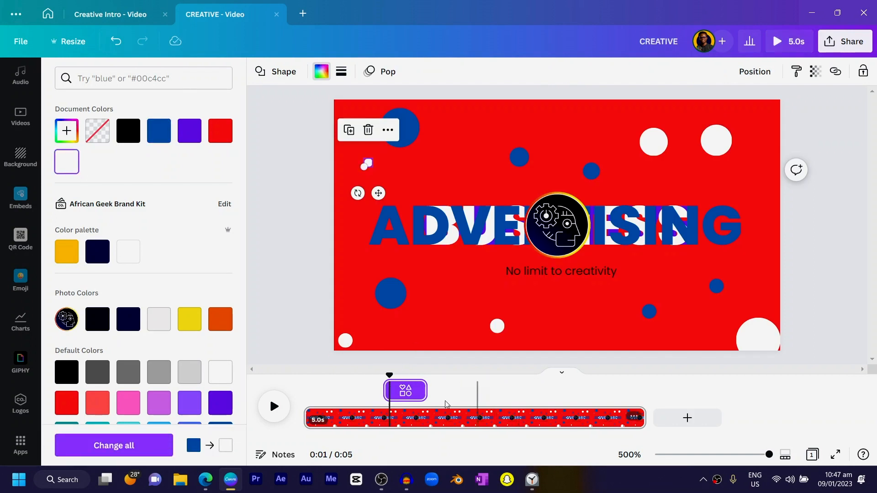
Recolor the two large circles at the lower left and upper left of the CREATIVE scene purple.
drag(389, 376, 334, 400)
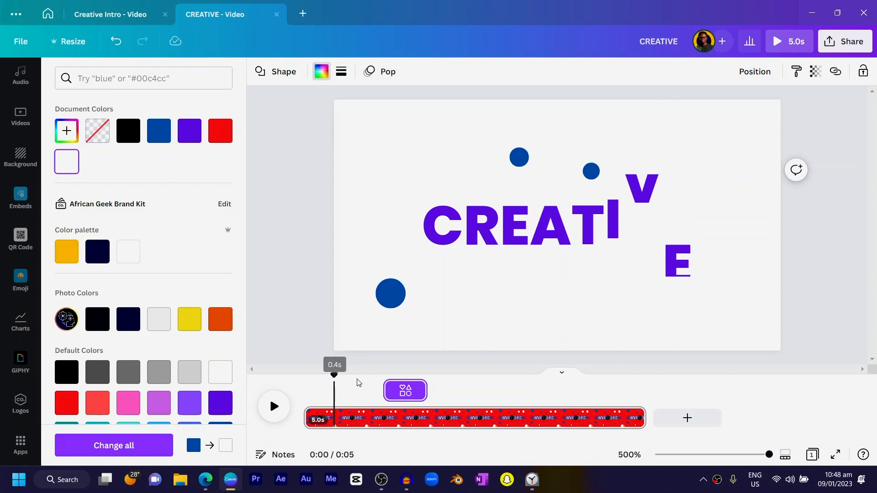
click(390, 306)
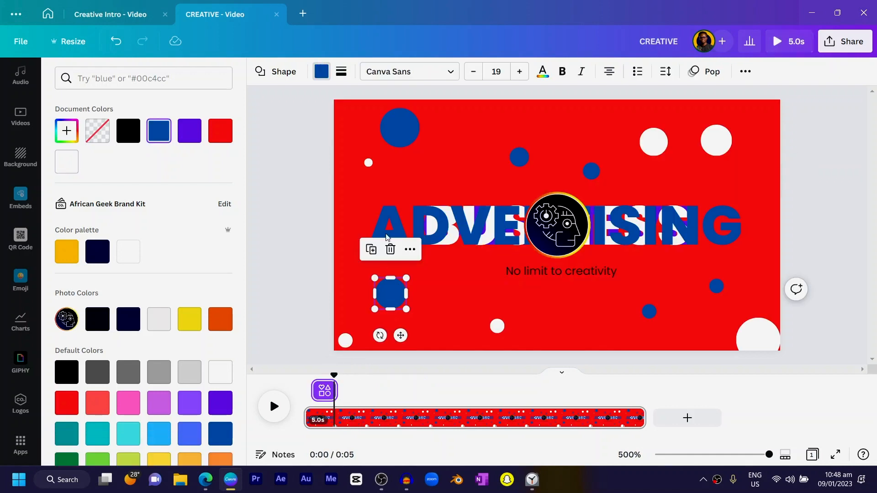
click(194, 139)
drag(335, 374, 314, 380)
click(415, 130)
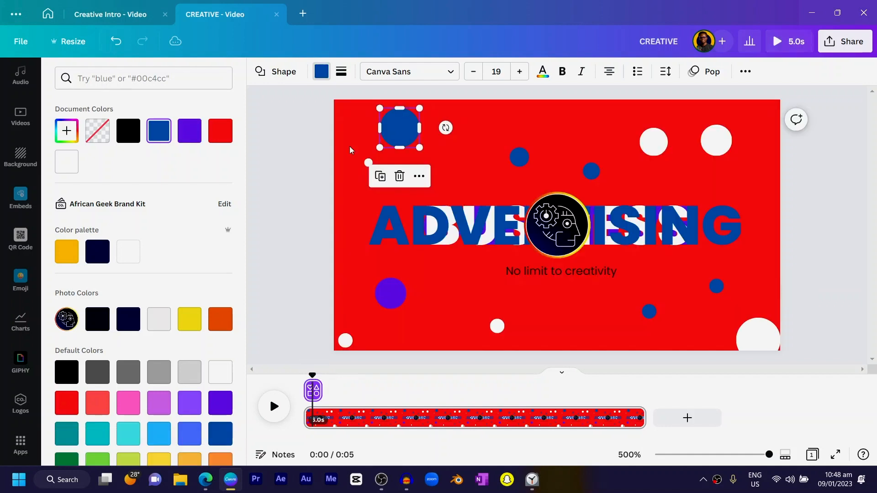
click(188, 132)
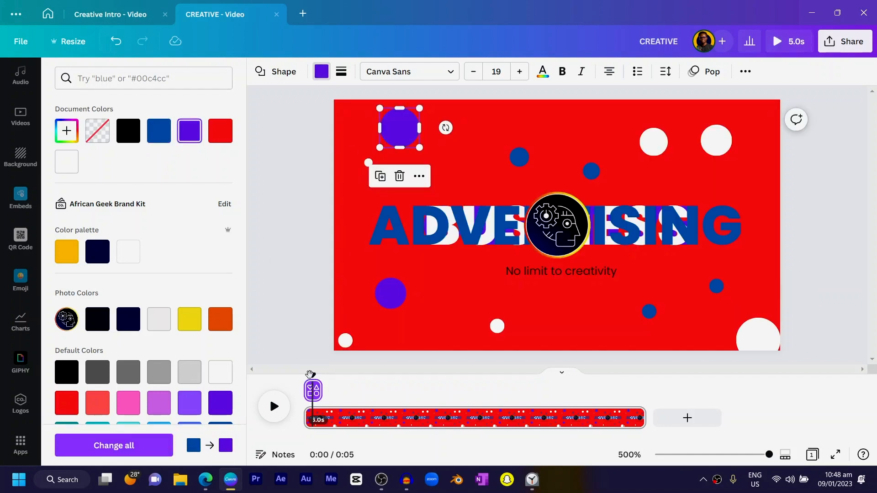
Recolor the two small circles above the word CREATIVE purple to match its lettering.
drag(309, 374, 324, 374)
click(522, 159)
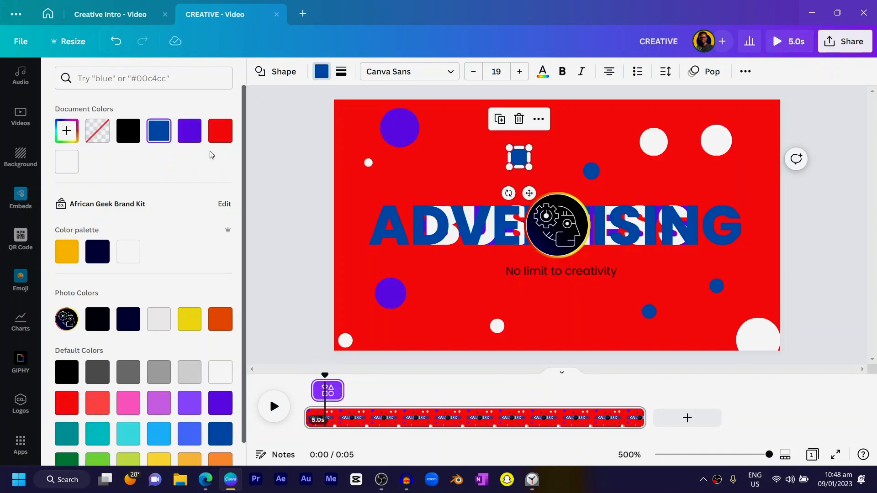
click(195, 140)
click(591, 171)
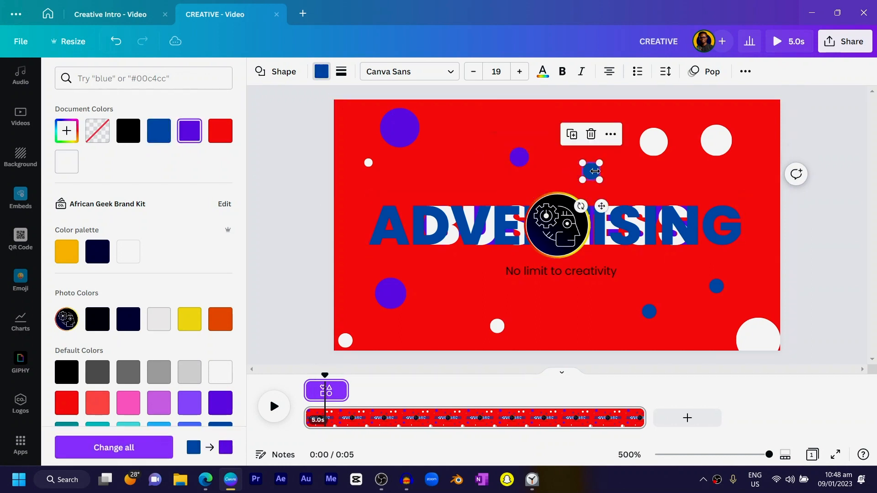
click(195, 136)
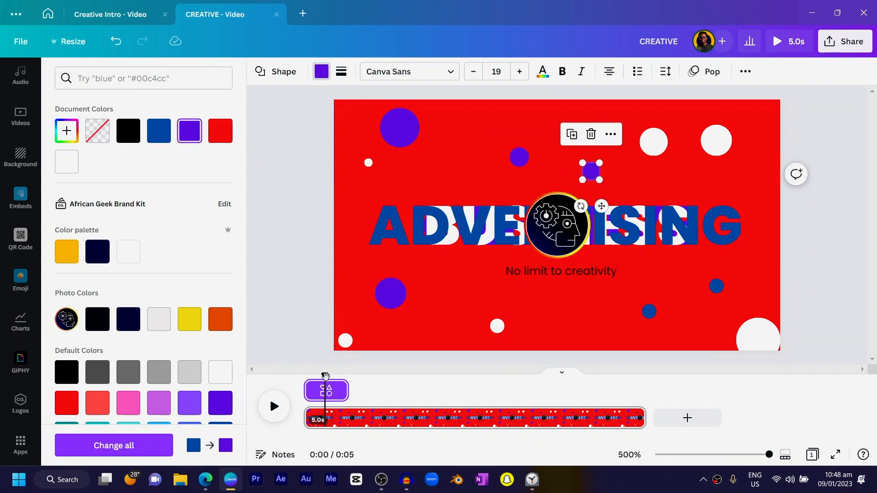
Recolor the two remaining small blue circles at the lower right of the design, around 0:02, off-white.
drag(325, 376, 461, 397)
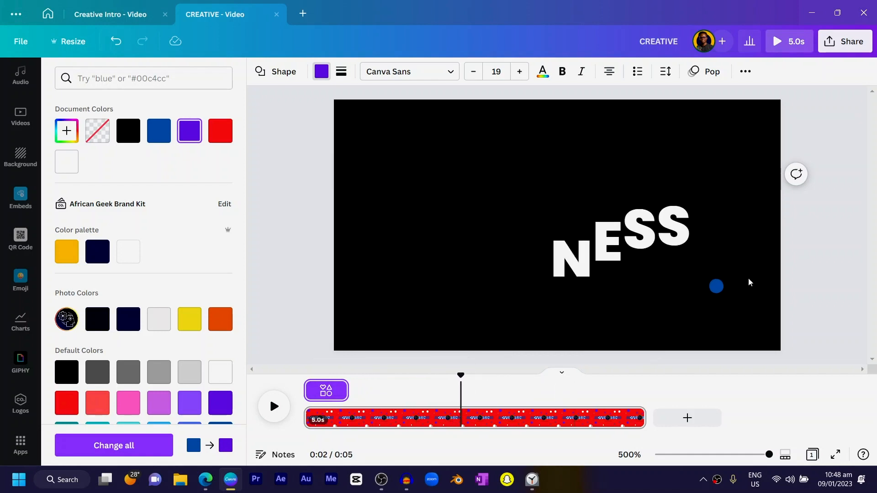
click(718, 290)
click(74, 169)
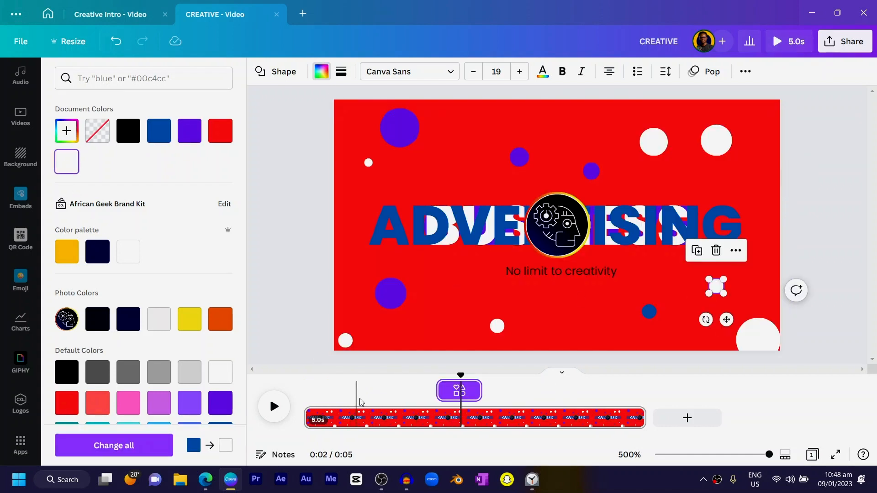
drag(461, 375, 627, 397)
click(651, 315)
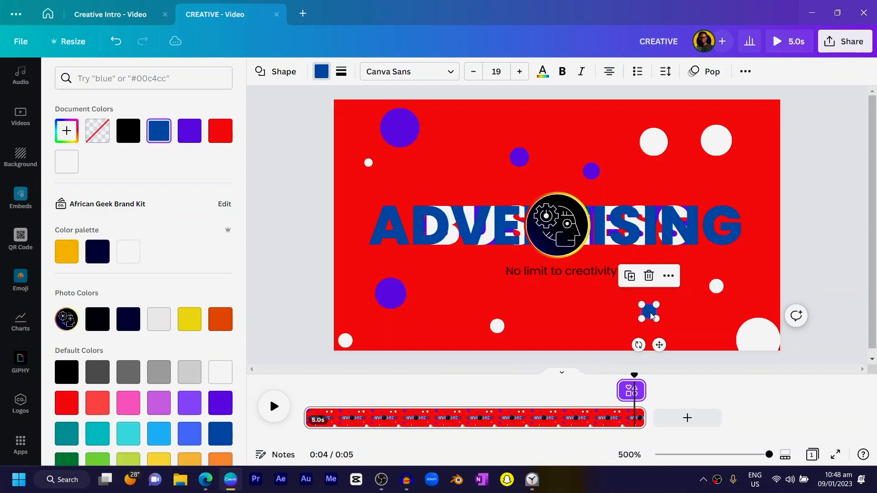
drag(607, 402, 479, 417)
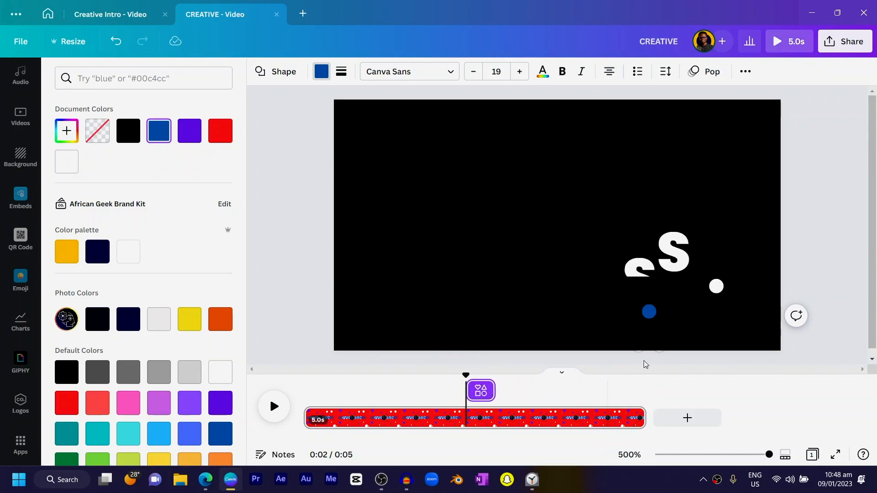
click(650, 322)
click(649, 314)
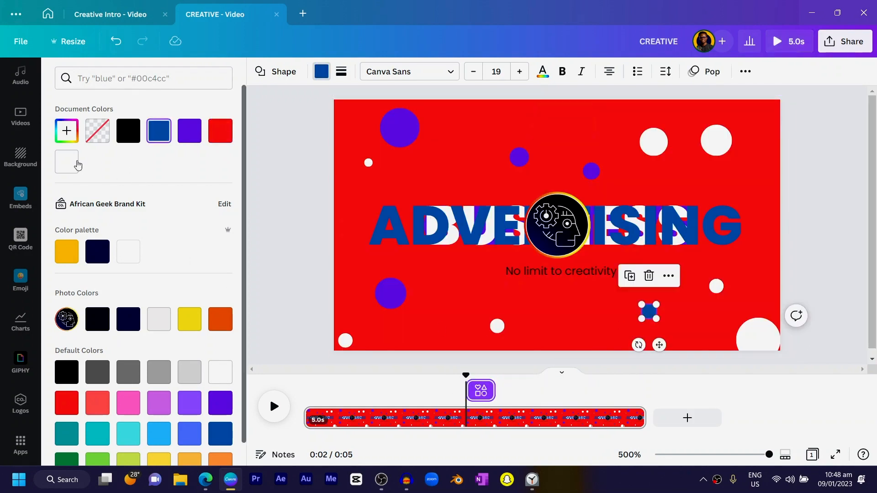
click(71, 165)
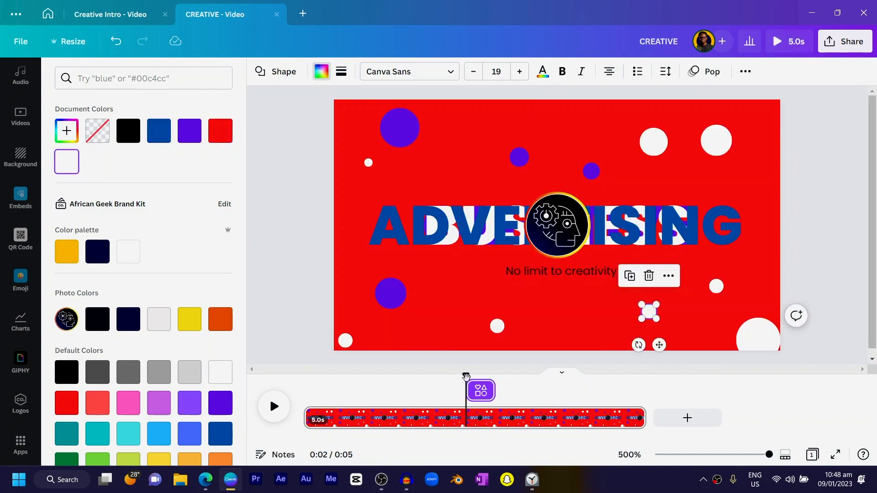
Return to the video's start and add the uploaded "Unrealsfx - Good Vibes" track to the timeline as background music.
drag(466, 376, 303, 377)
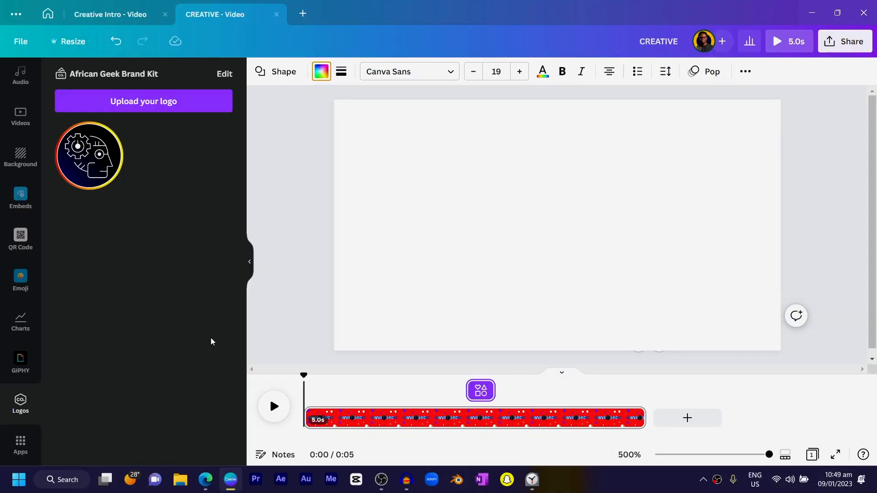
click(276, 302)
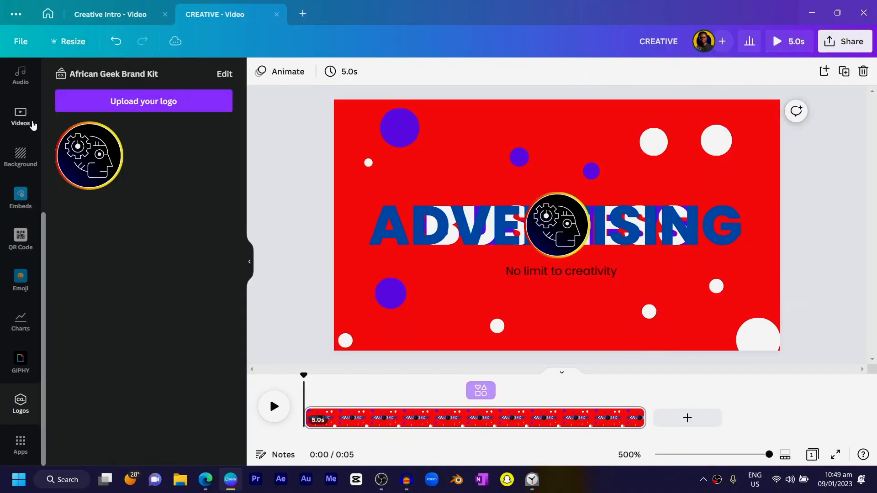
scroll(39, 198, up, 5)
click(20, 139)
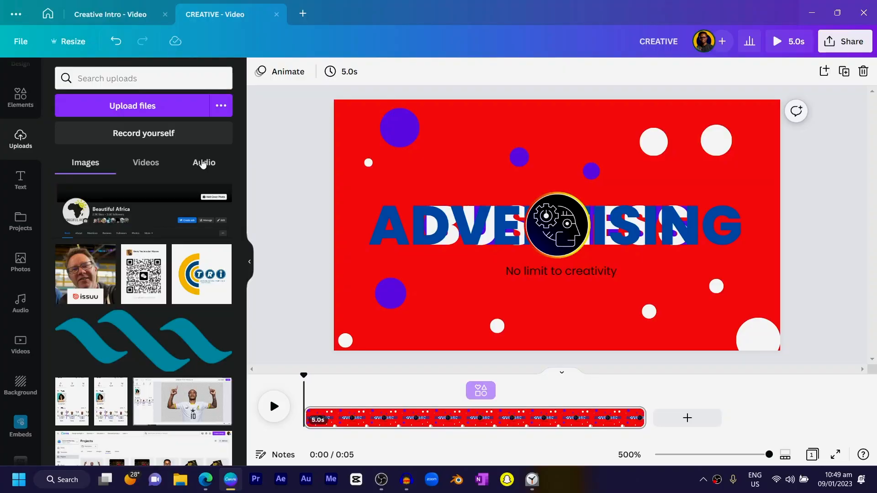
click(201, 162)
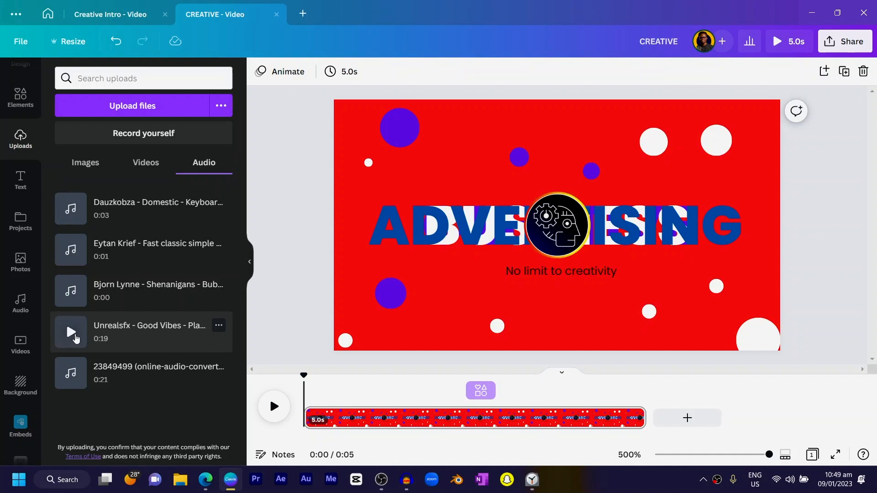
drag(73, 332, 351, 422)
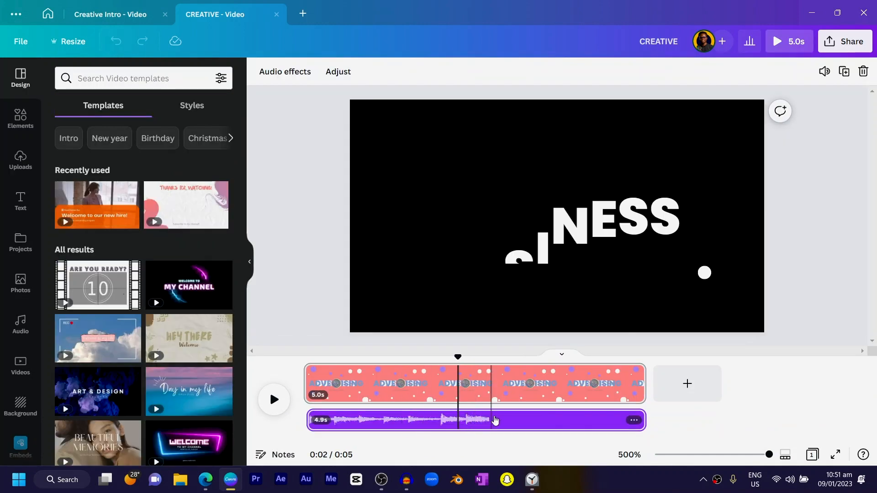
Adjust the music clip to use a later, denser section of the track, and play the intro from the start.
click(495, 419)
drag(560, 417, 11, 454)
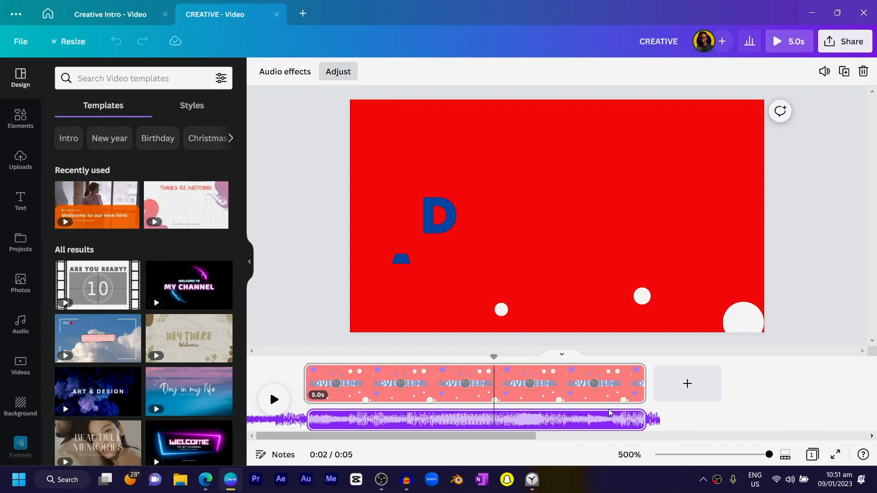
drag(610, 413, 415, 448)
drag(494, 357, 297, 371)
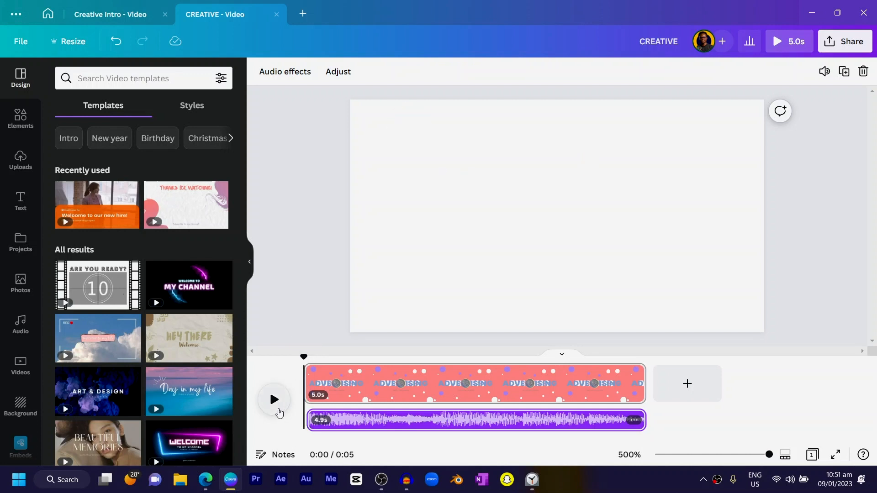
click(279, 413)
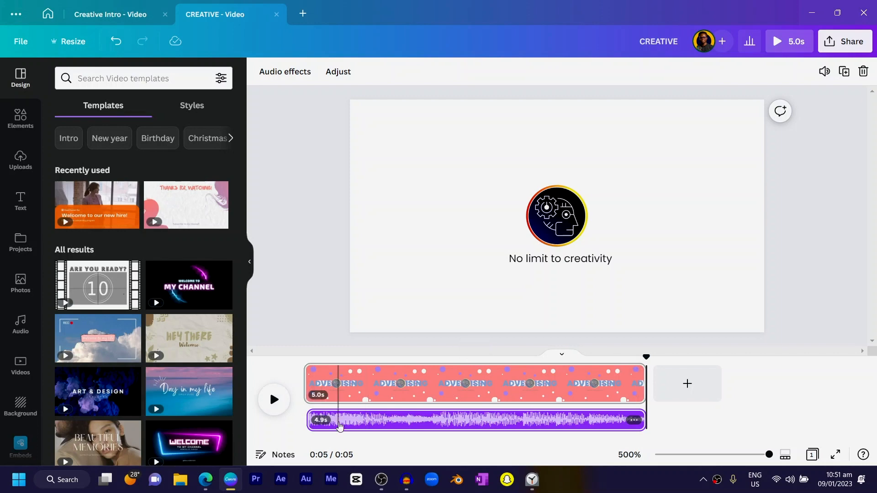
Preview the uploaded Dauzkobza Domestic keyboard sound and add it to the timeline near 0.1 s.
click(24, 162)
click(200, 163)
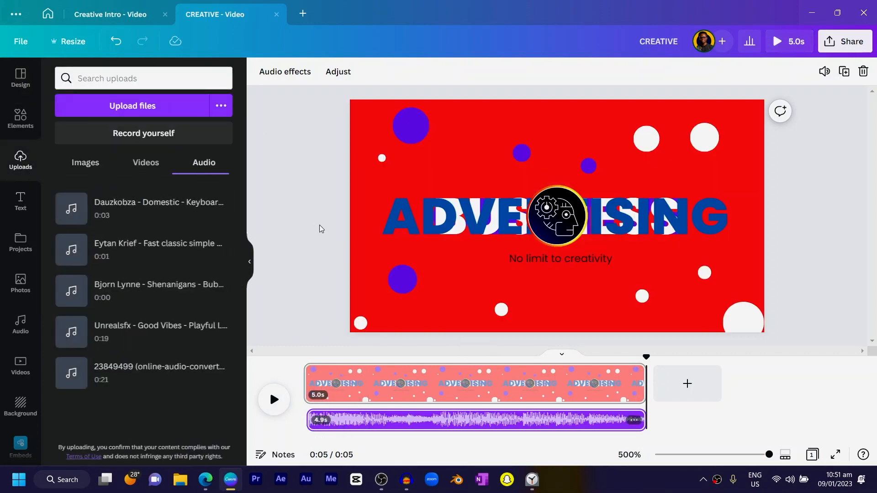
drag(651, 356, 314, 363)
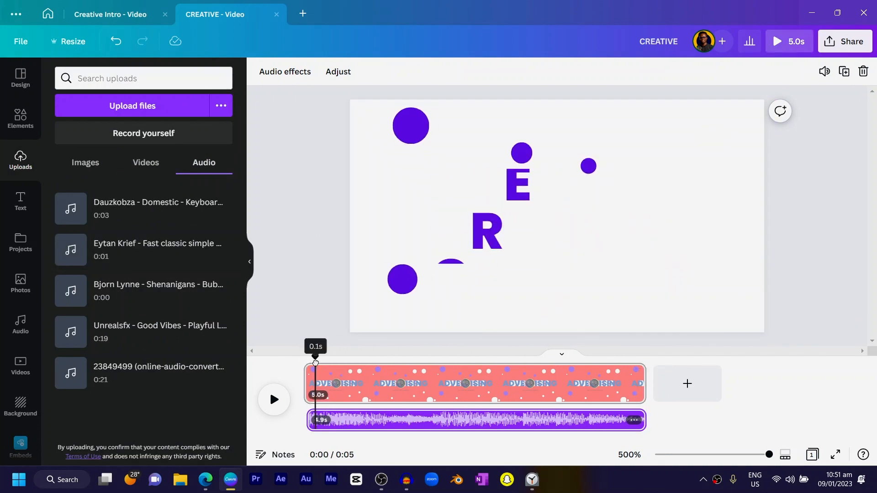
click(72, 209)
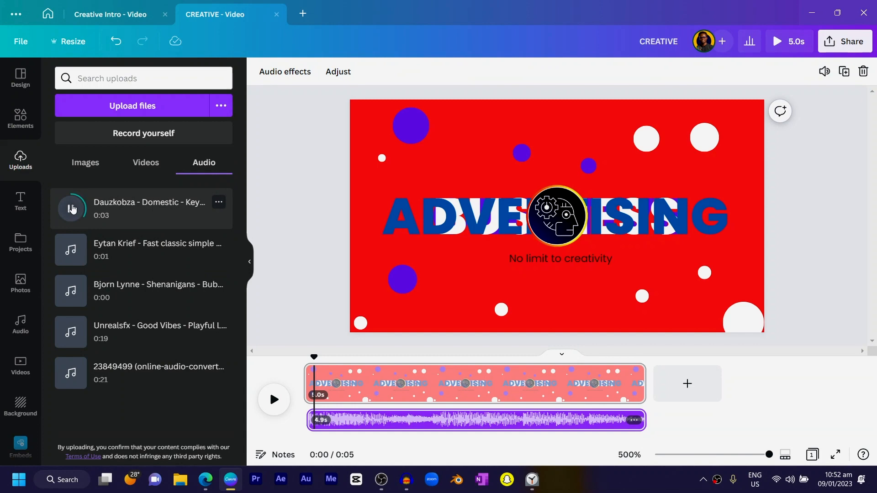
drag(124, 214, 314, 428)
Trim the keyboard sound to 0.6 s under the CREATIVE scene and check playback up to where BUSINESS starts.
mouse_move(306, 363)
mouse_down()
mouse_move(333, 363)
mouse_move(309, 363)
mouse_up()
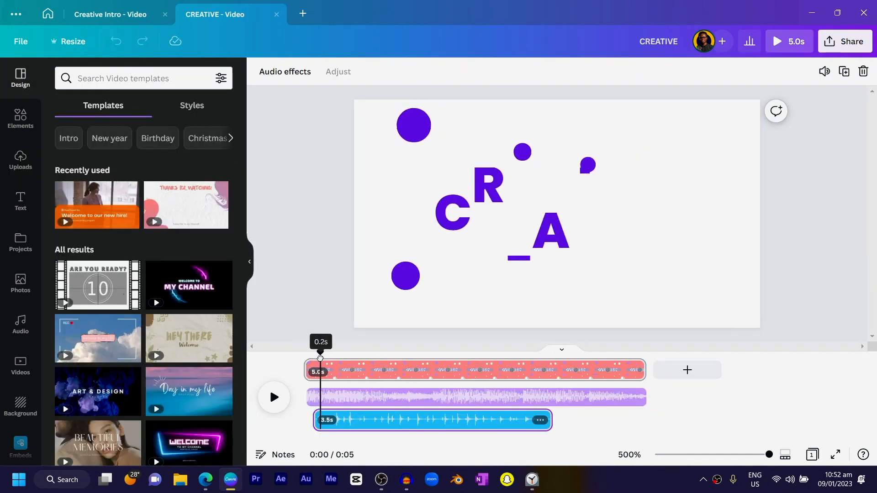
drag(377, 426, 373, 422)
drag(543, 421, 358, 433)
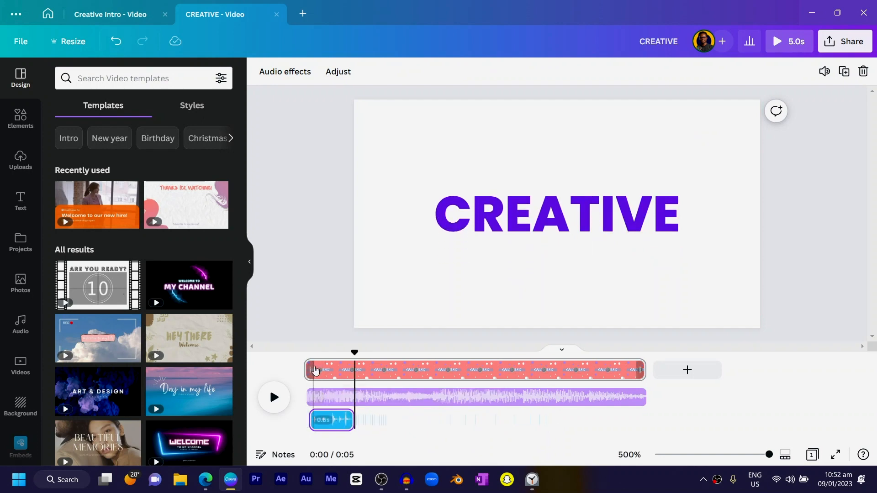
click(269, 398)
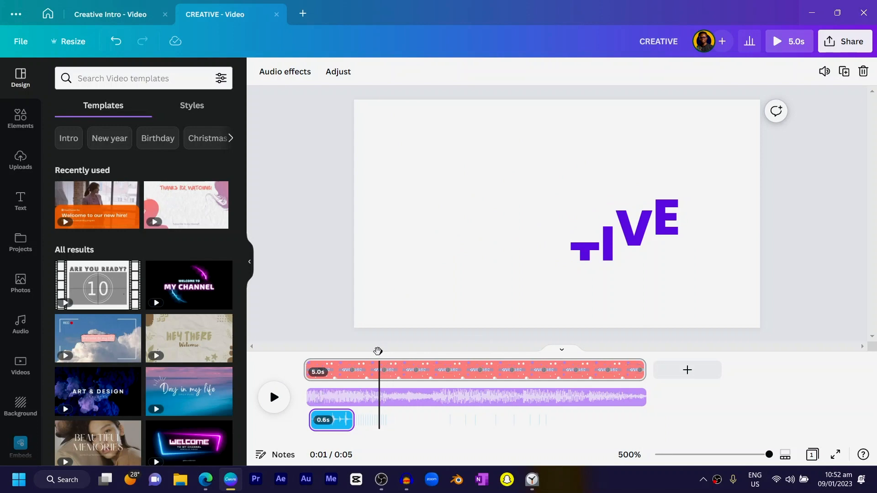
drag(377, 350, 389, 359)
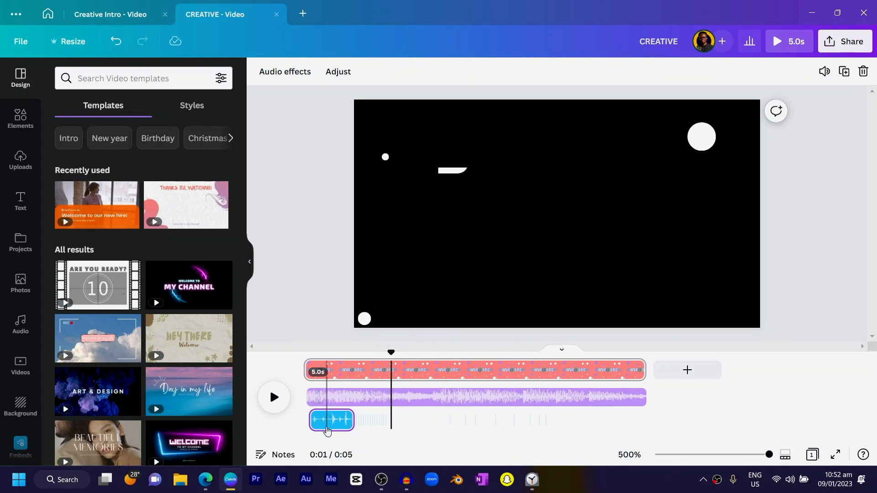
Duplicate the trimmed keyboard sound and place the copy under the BUSINESS scene while its letters animate in.
click(327, 430)
drag(327, 430, 337, 434)
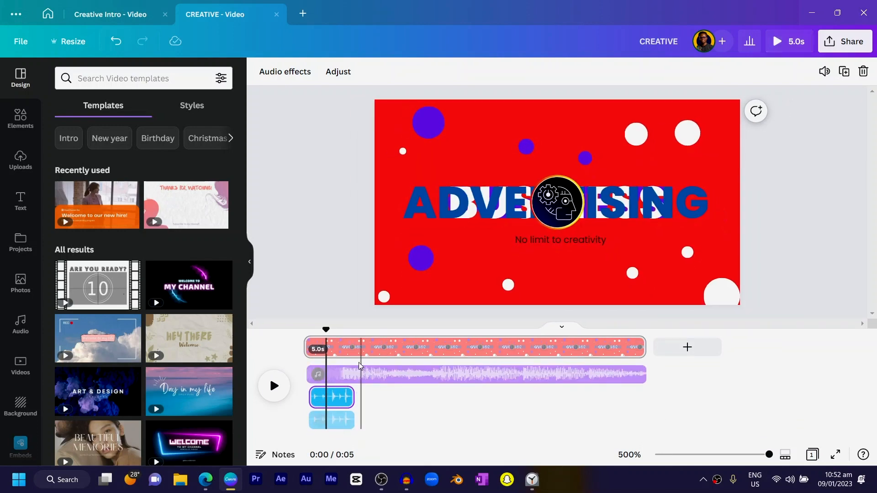
drag(327, 329, 410, 361)
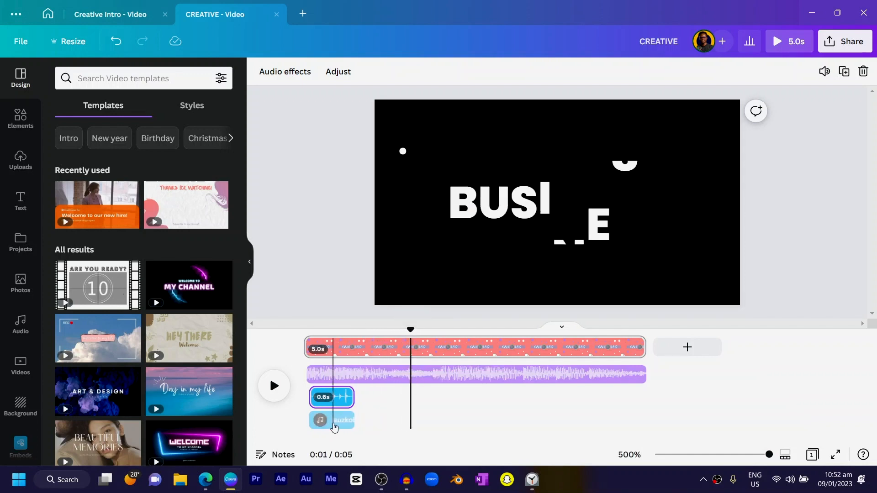
drag(334, 427, 433, 420)
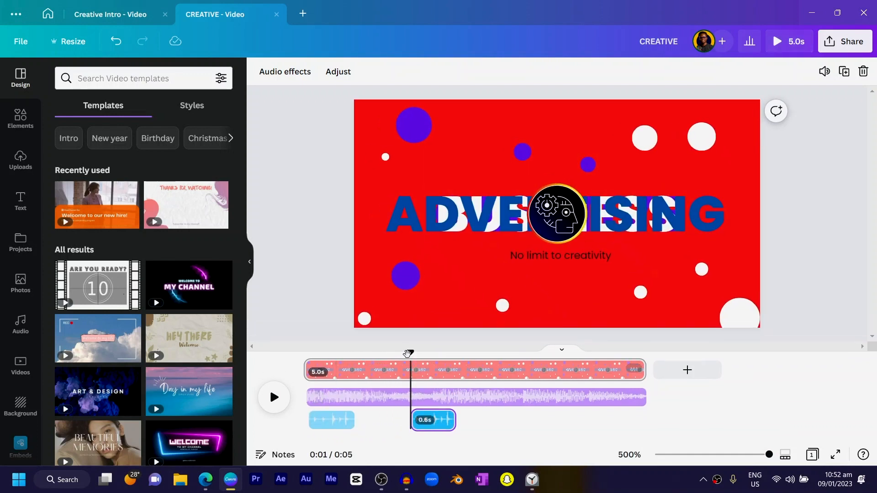
Place another keyboard sound copy at 2.6 s where ADVERTISING starts, and shift the BUSINESS copy earlier to match its word.
drag(408, 353, 492, 375)
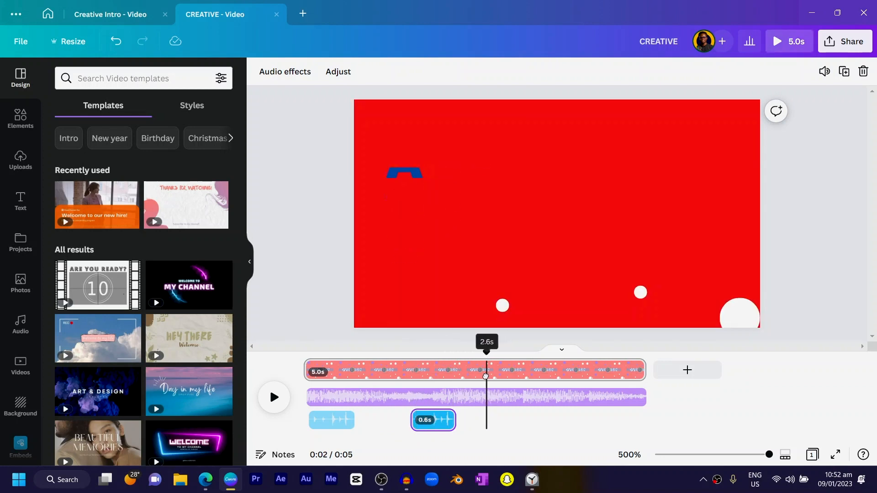
drag(433, 427, 509, 423)
drag(485, 355, 404, 419)
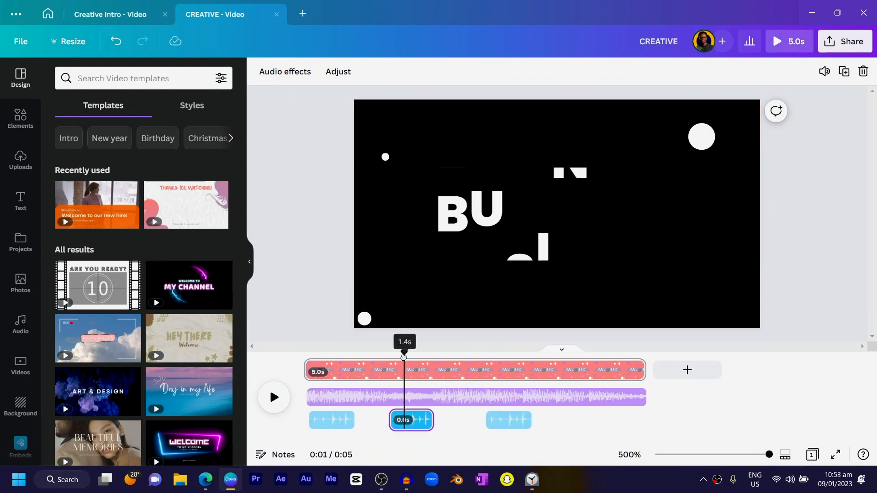
drag(496, 378, 337, 378)
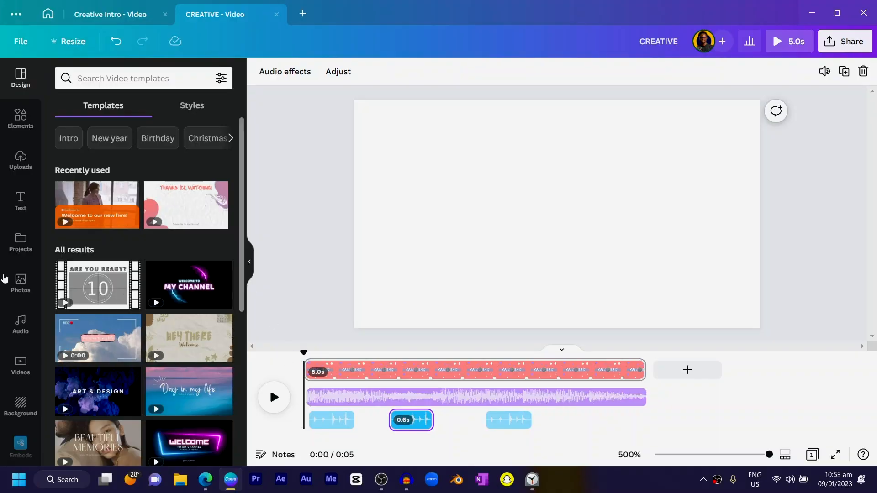
Add the uploaded "(1) Pop 1.mp3" sound at the start of the timeline and trim it to a very short pop.
click(19, 161)
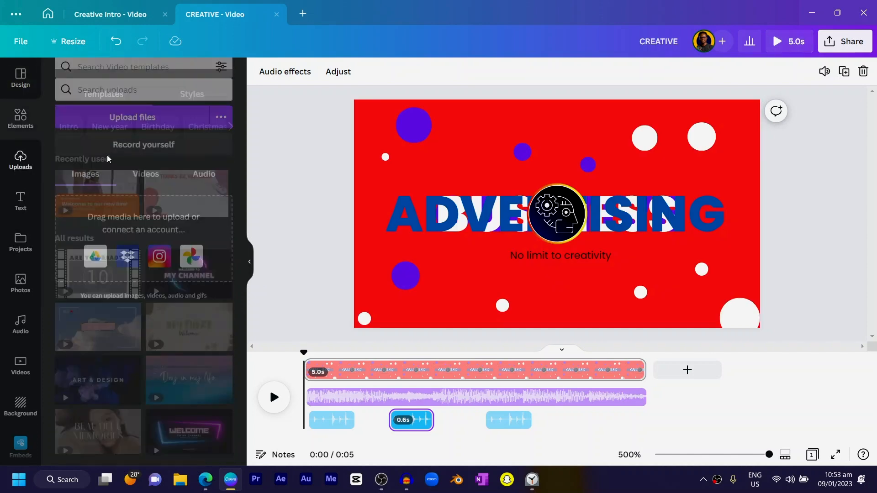
click(203, 162)
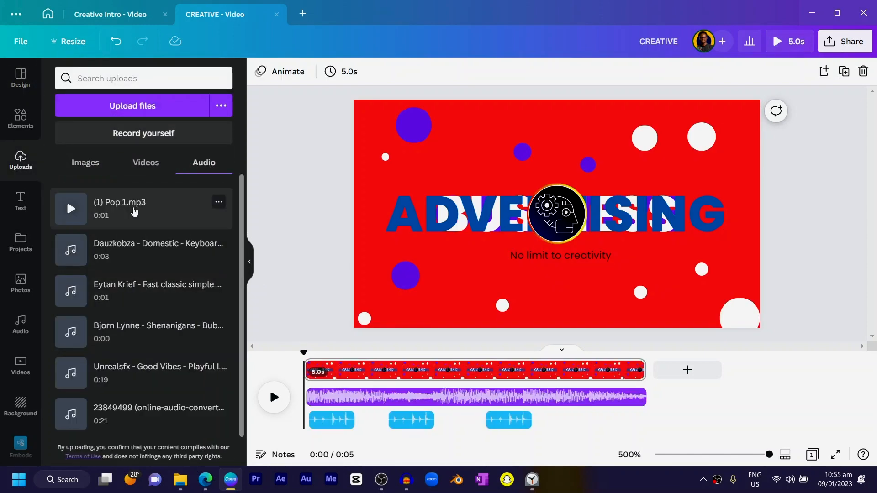
drag(135, 211, 306, 416)
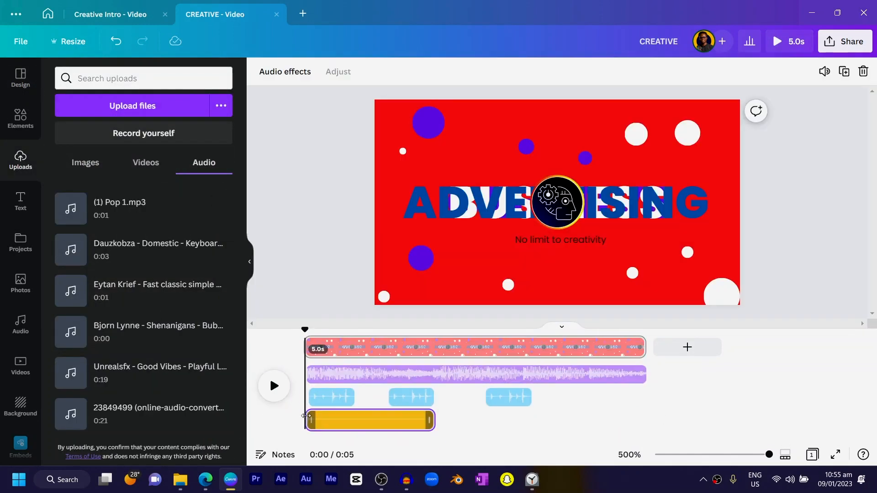
drag(418, 426, 315, 427)
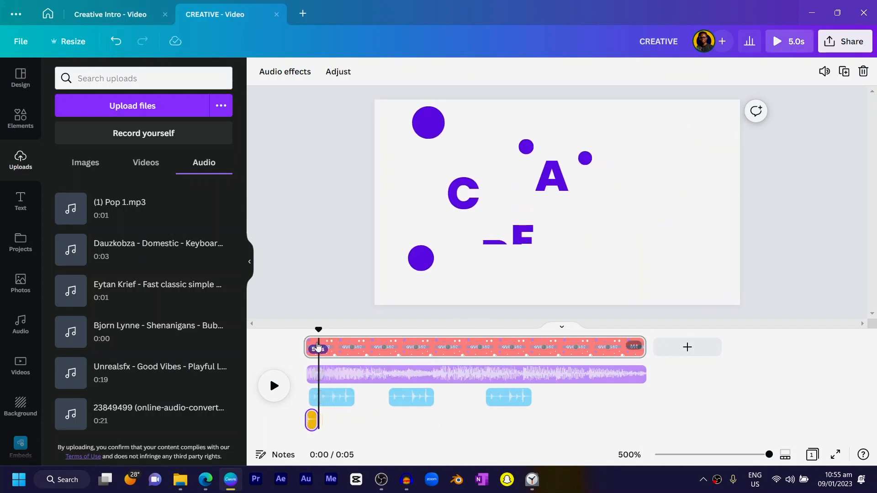
Duplicate the short pop sound and place copies where the circles appear or disappear in the BUSINESS and ADVERTISING scenes.
drag(318, 348, 429, 326)
key(ctrl+d)
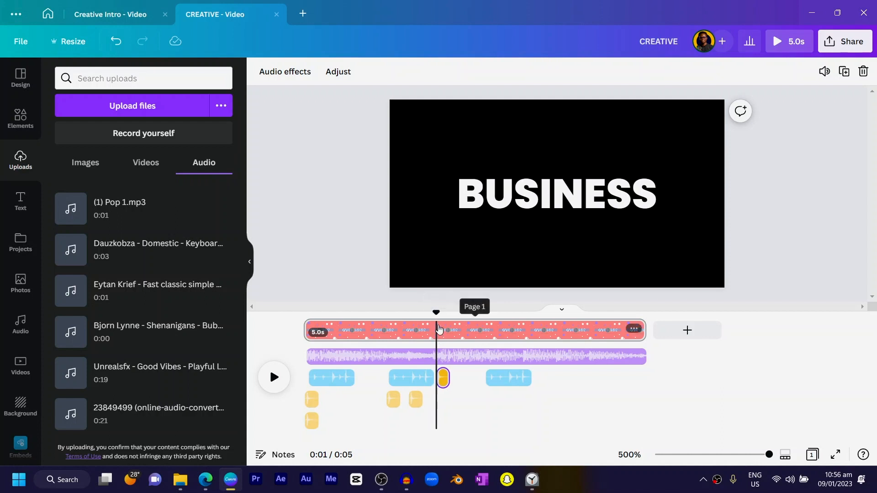
drag(436, 314, 468, 344)
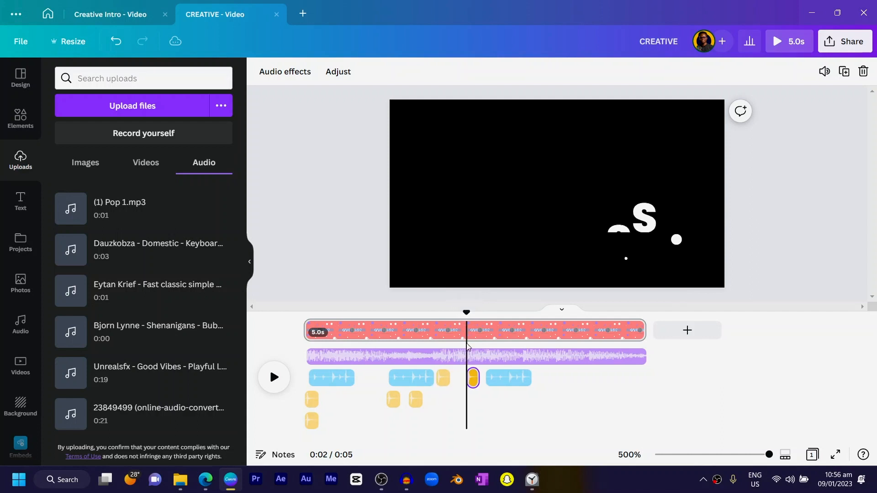
drag(465, 313, 199, 325)
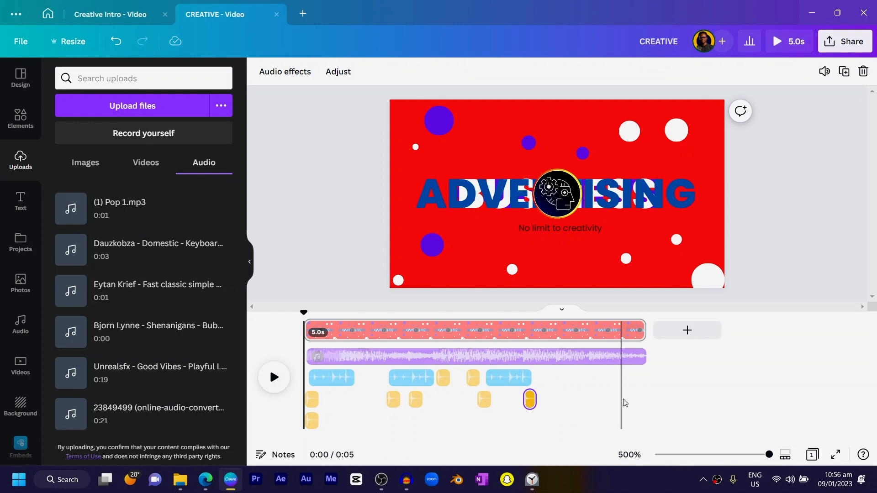
Shift the "Unrealsfx - Good Vibes" clip to a later section of the track and play the intro.
double_click(592, 355)
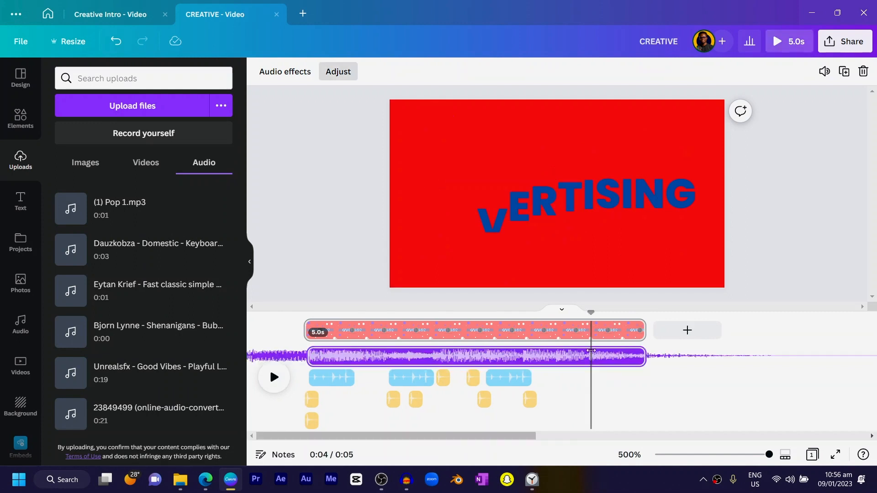
drag(608, 356, 556, 369)
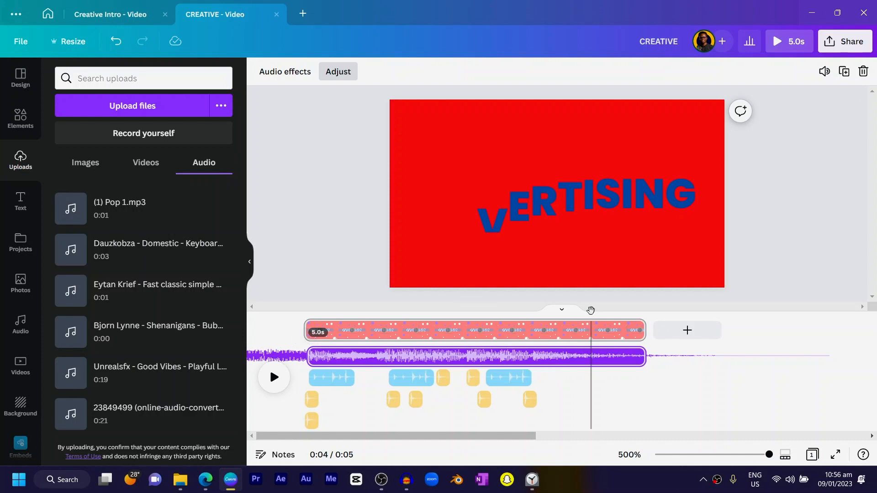
drag(591, 310, 514, 311)
click(270, 378)
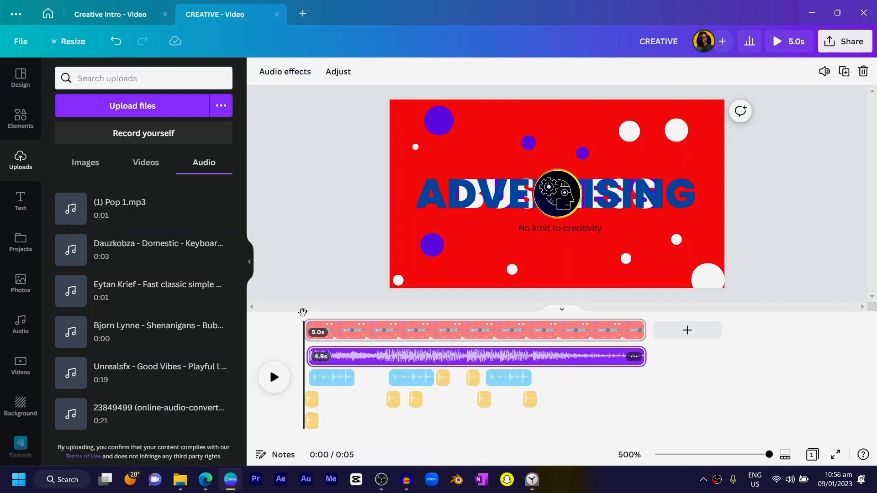
Extend the video to 6.1 s, lengthen the music clip to 6.0 s and shift it to an earlier section of the track.
drag(303, 312, 723, 330)
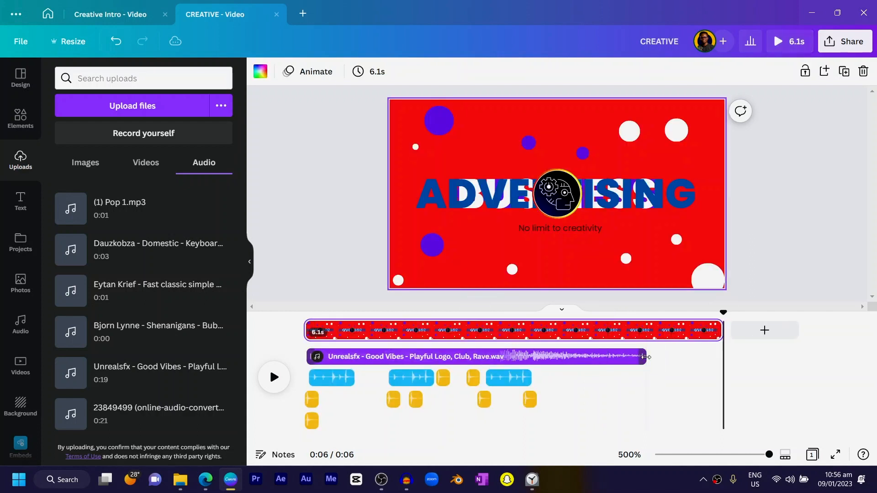
drag(646, 356, 735, 355)
drag(529, 355, 636, 355)
Play the extended intro, replay it from the ADVERTISING exit, and play it again from the start to check the sound timing.
click(274, 378)
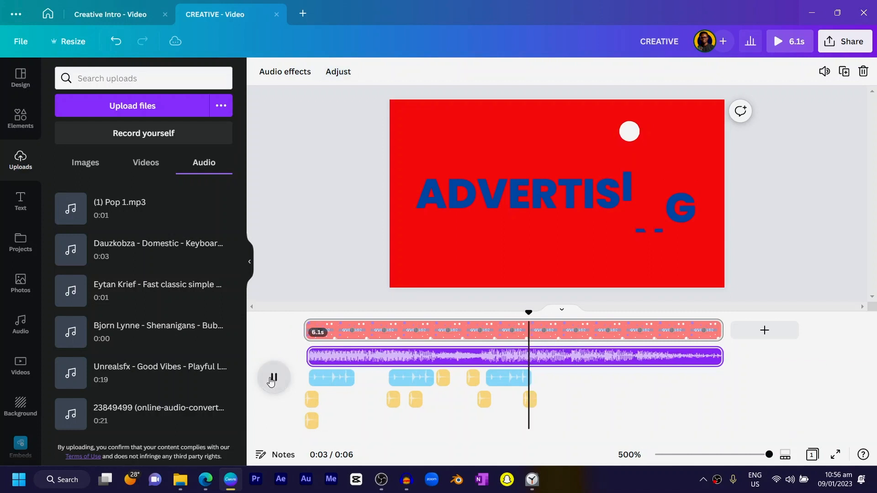
click(274, 377)
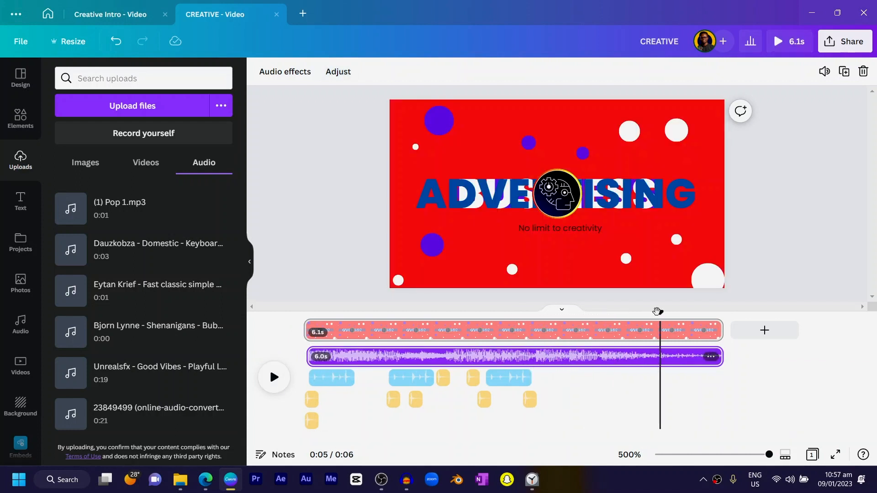
click(593, 329)
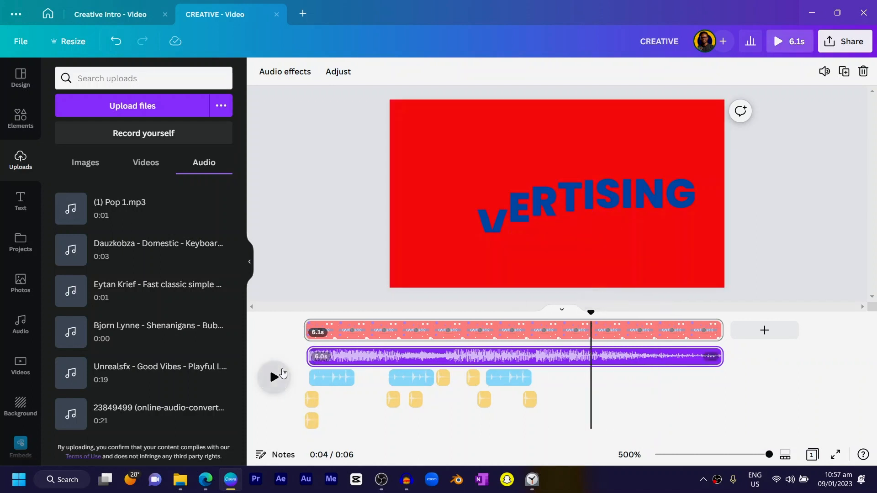
click(284, 374)
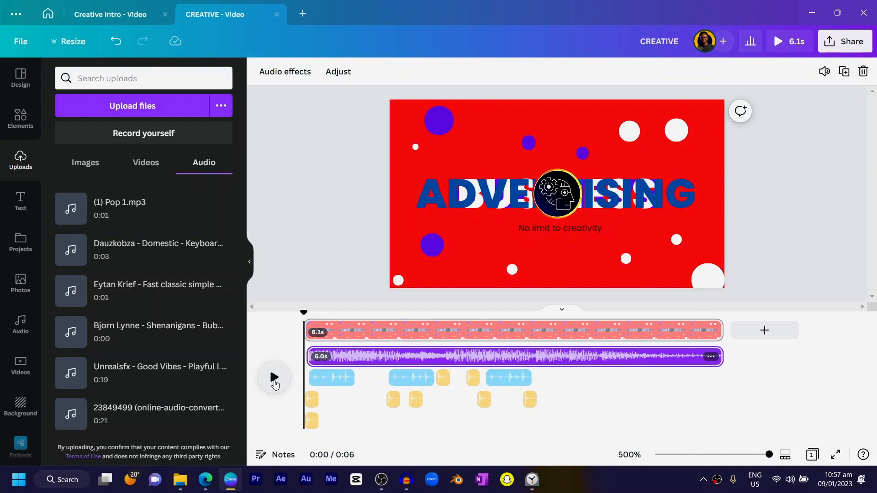
click(274, 378)
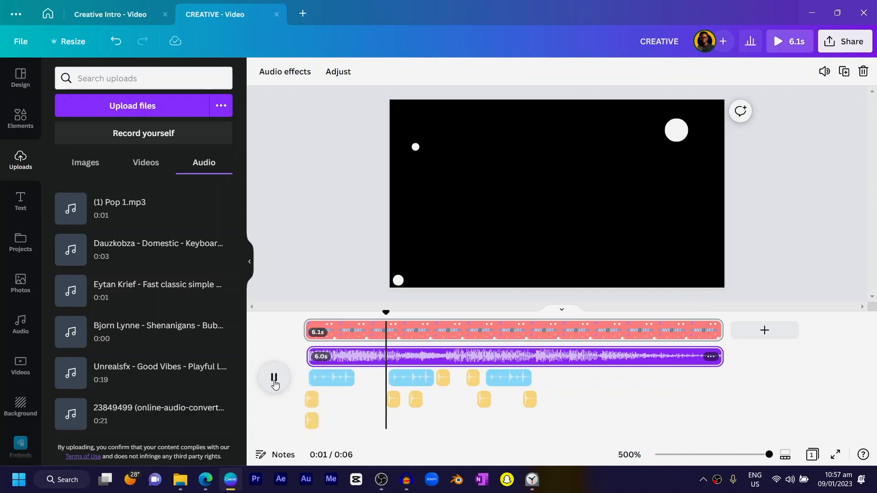